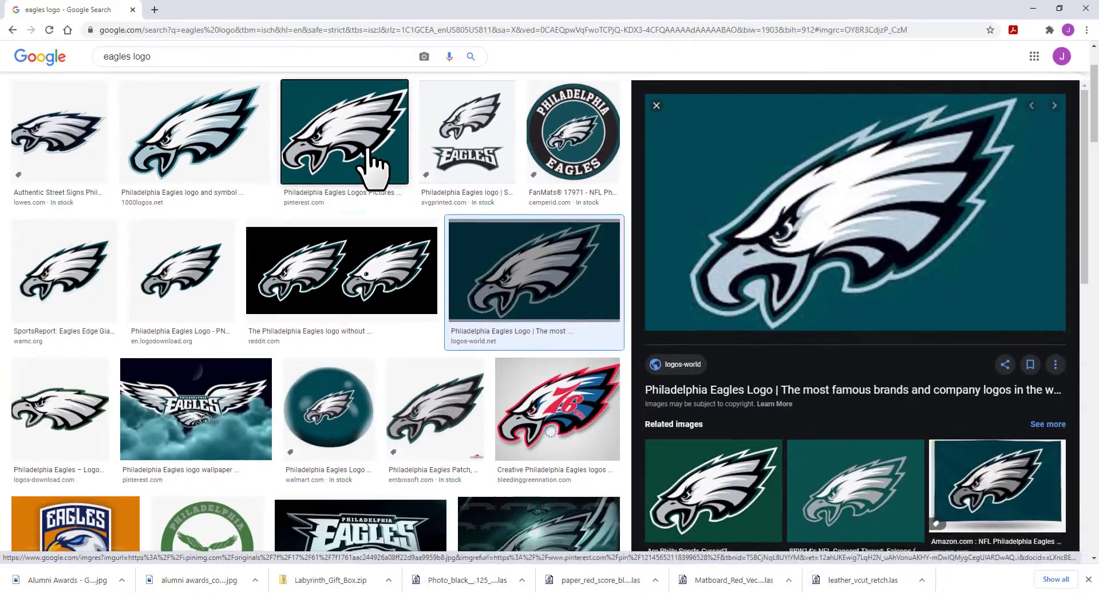
Step: Choose the Pinterest eagles logo from the image results and start saving it into the Classes > Intro to Drafting > corel draw folder
left_click(368, 161)
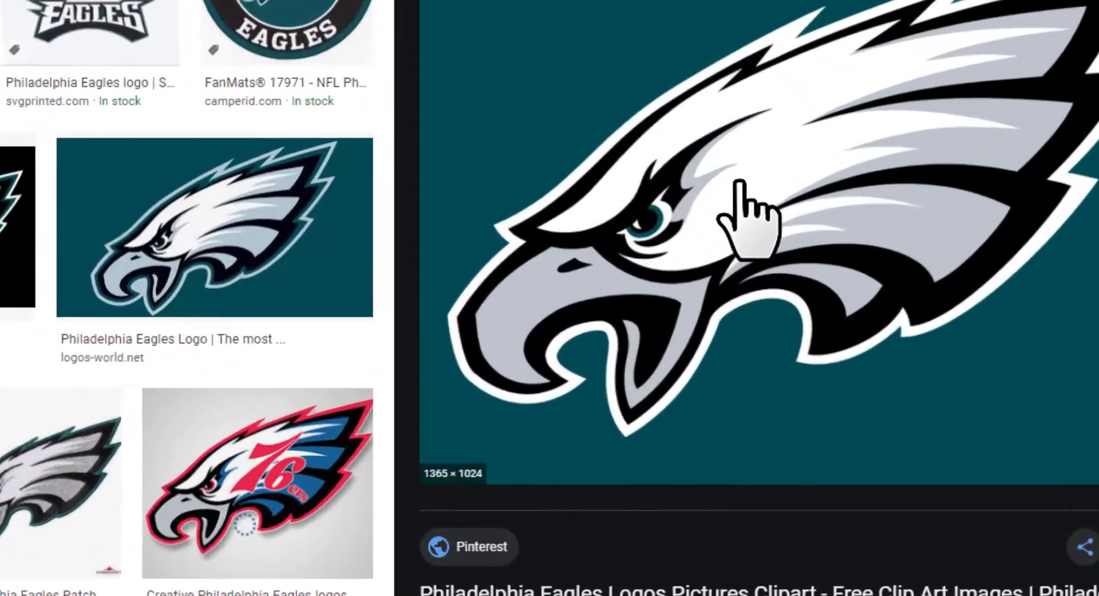
right_click(739, 182)
left_click(788, 426)
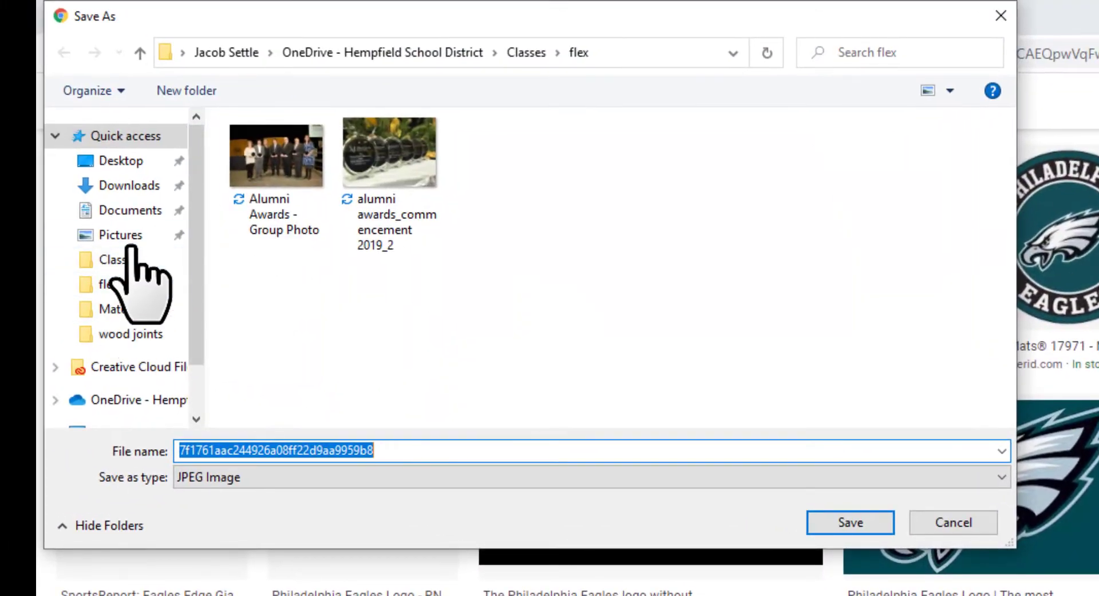
left_click(125, 259)
double_click(305, 348)
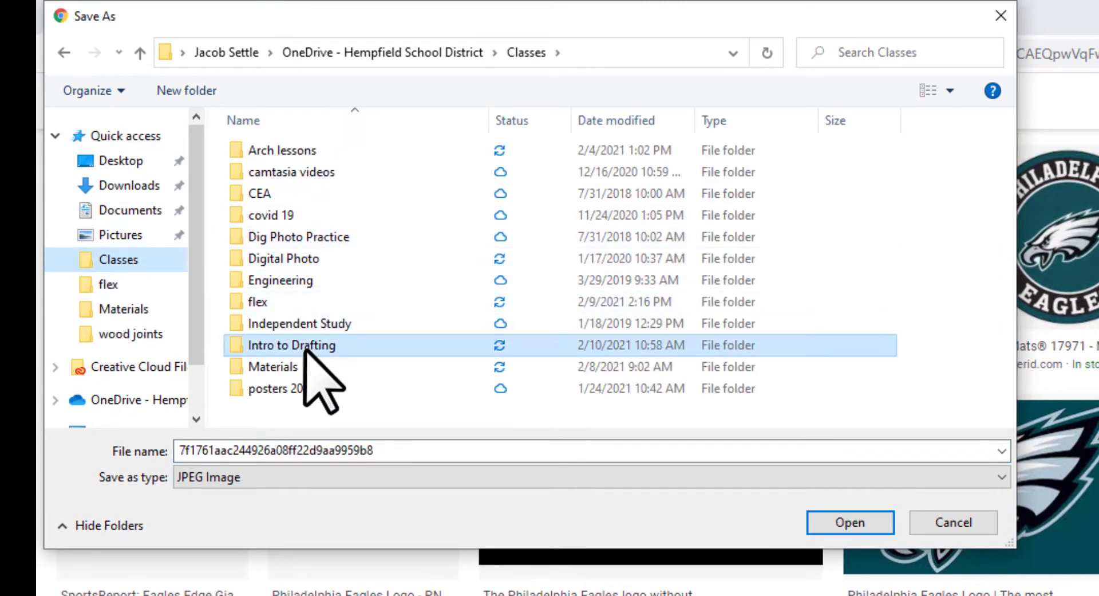
double_click(295, 216)
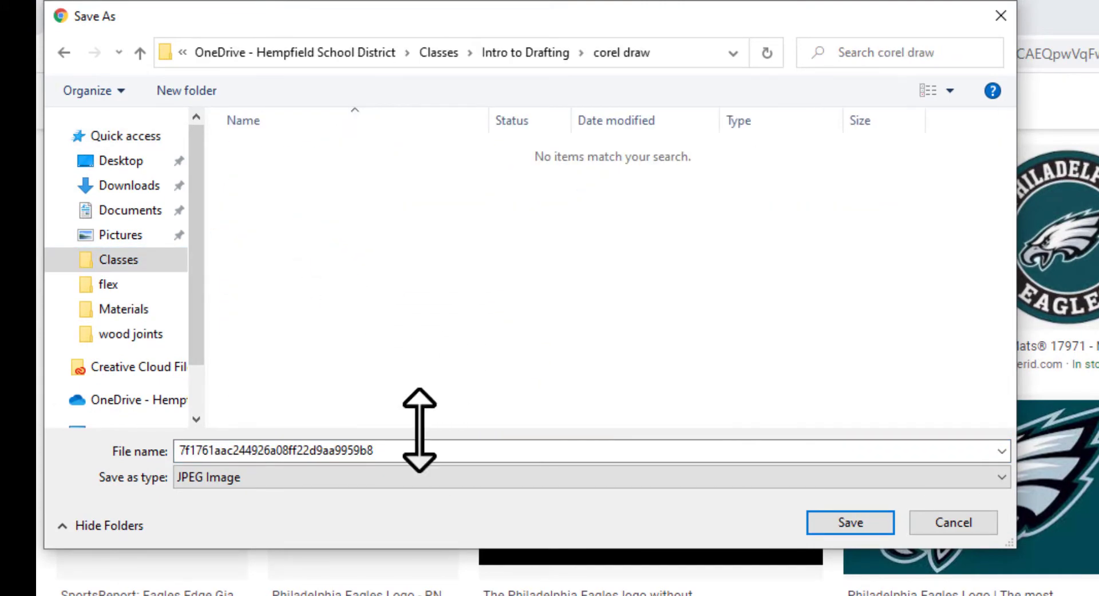
Step: Name the JPEG image "eagles logo" and save it in the corel draw folder
left_click(305, 480)
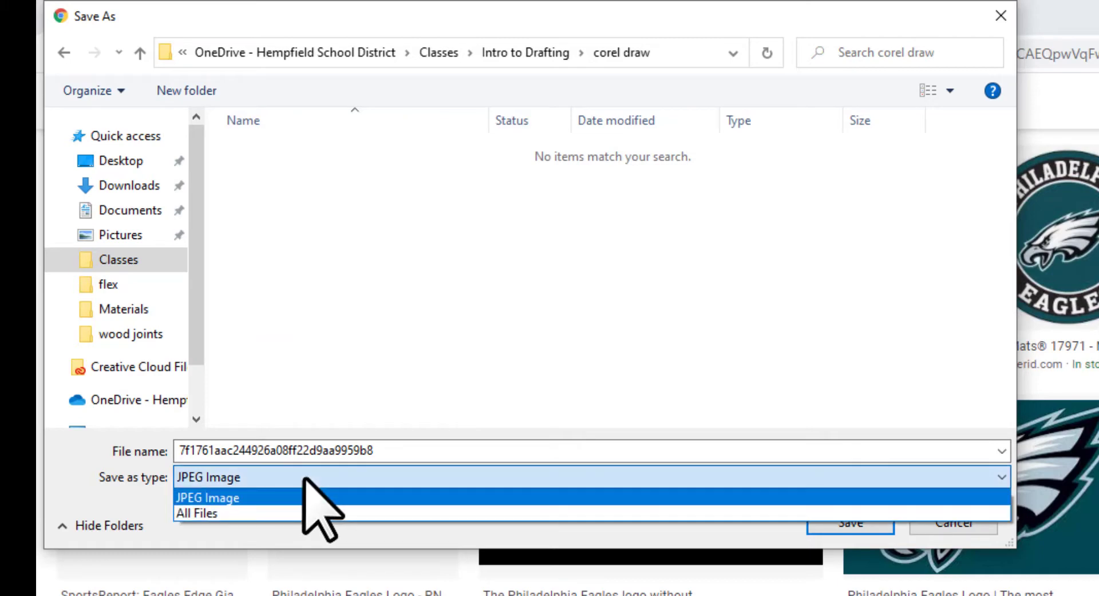
left_click(299, 474)
left_click(417, 449)
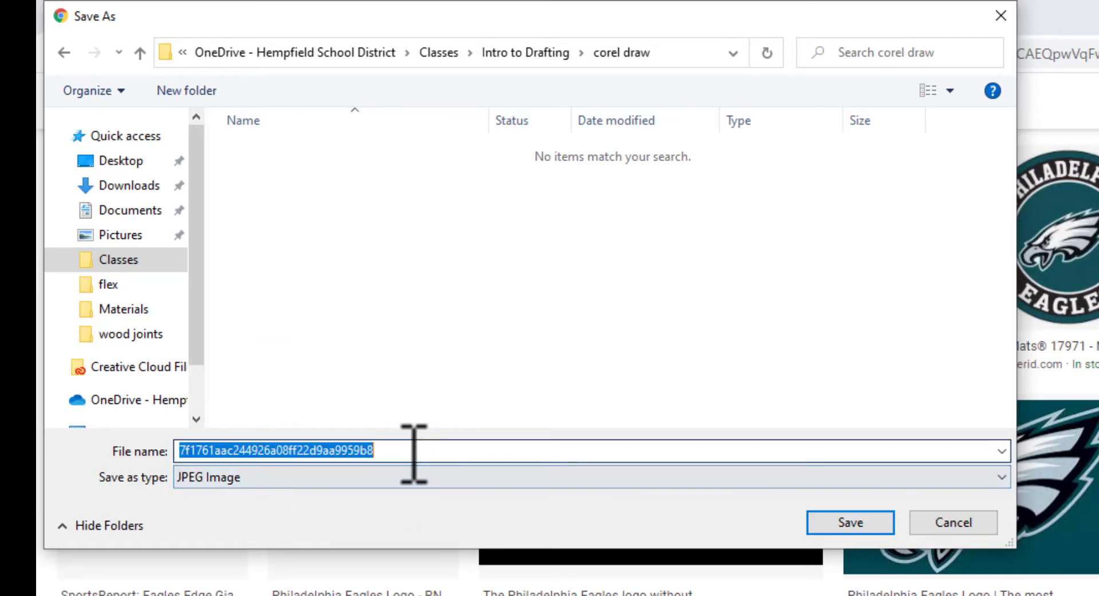
type("eagles logo")
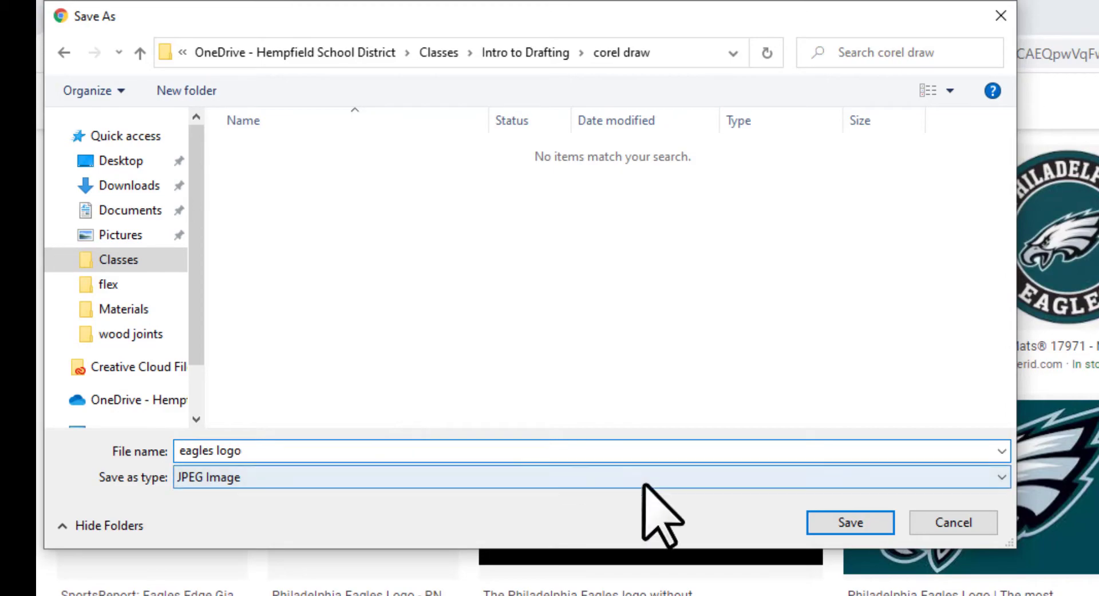
left_click(849, 523)
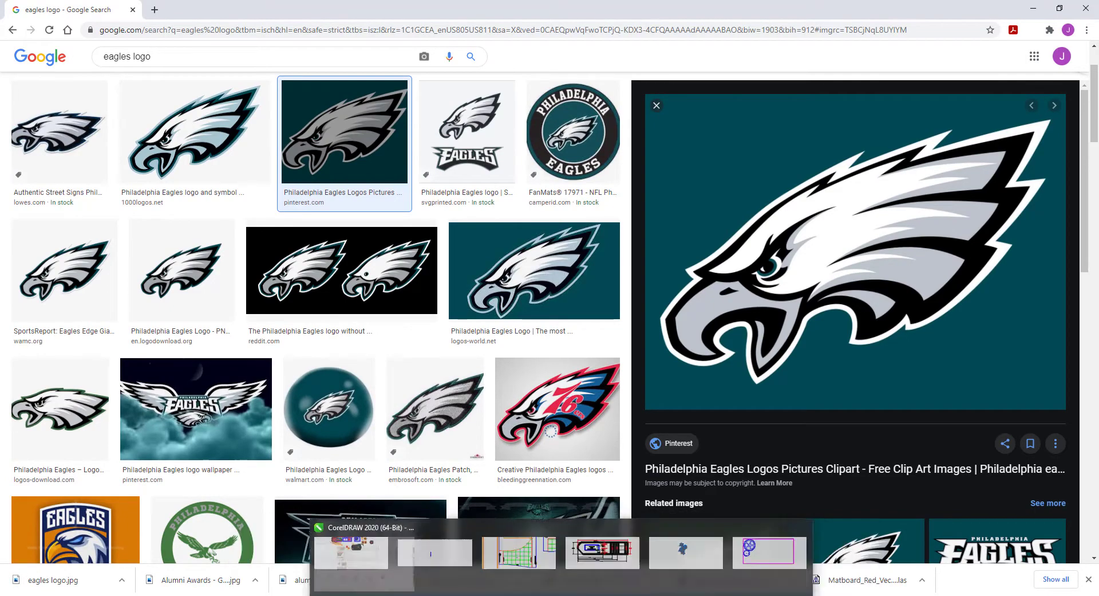
Step: Switch to the open CorelDRAW 2020 window
mouse_move(575, 595)
left_click(574, 558)
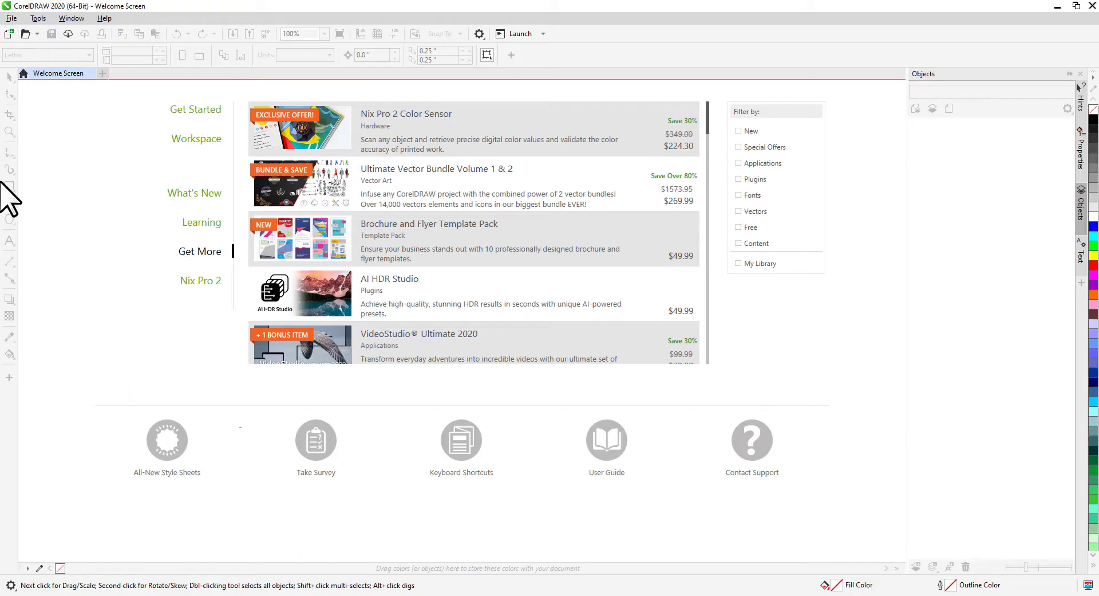
Step: Search the computer for the CorelDRAW app and close the search again
key("super")
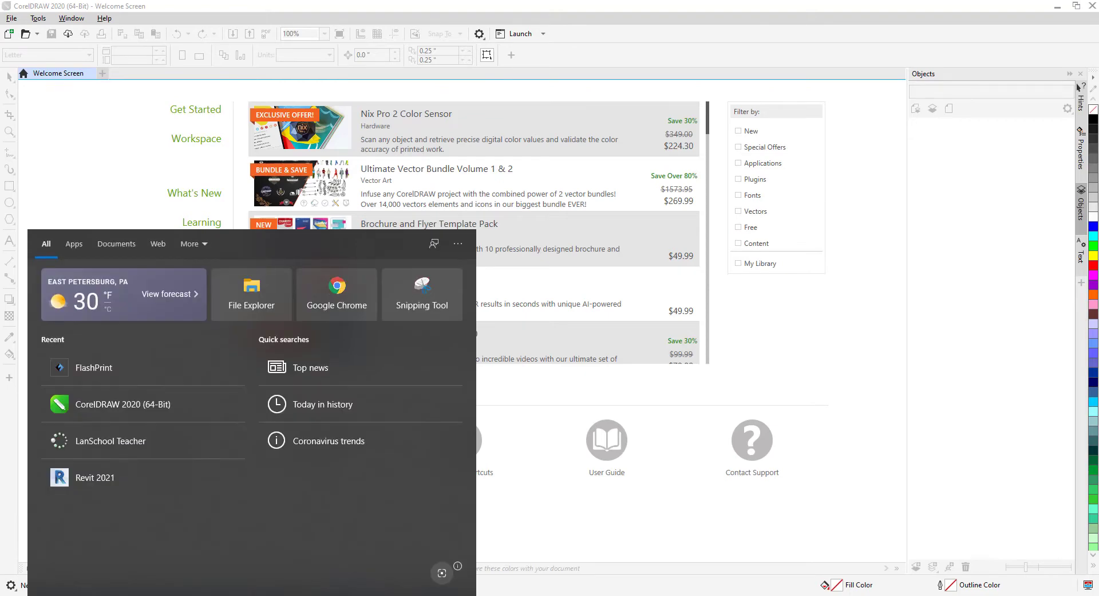
type("core")
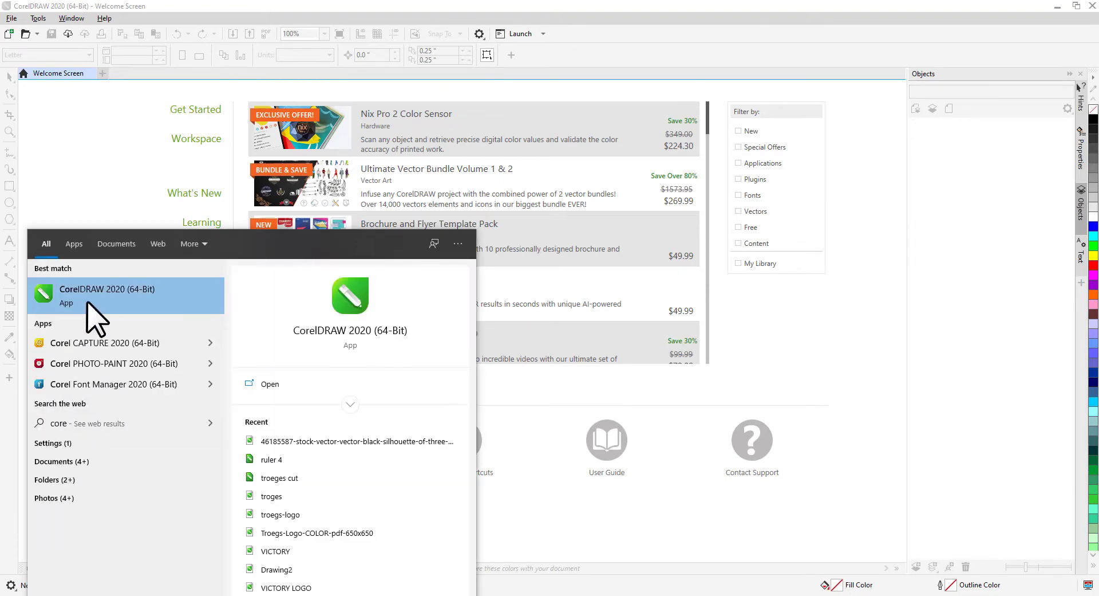
left_click(86, 172)
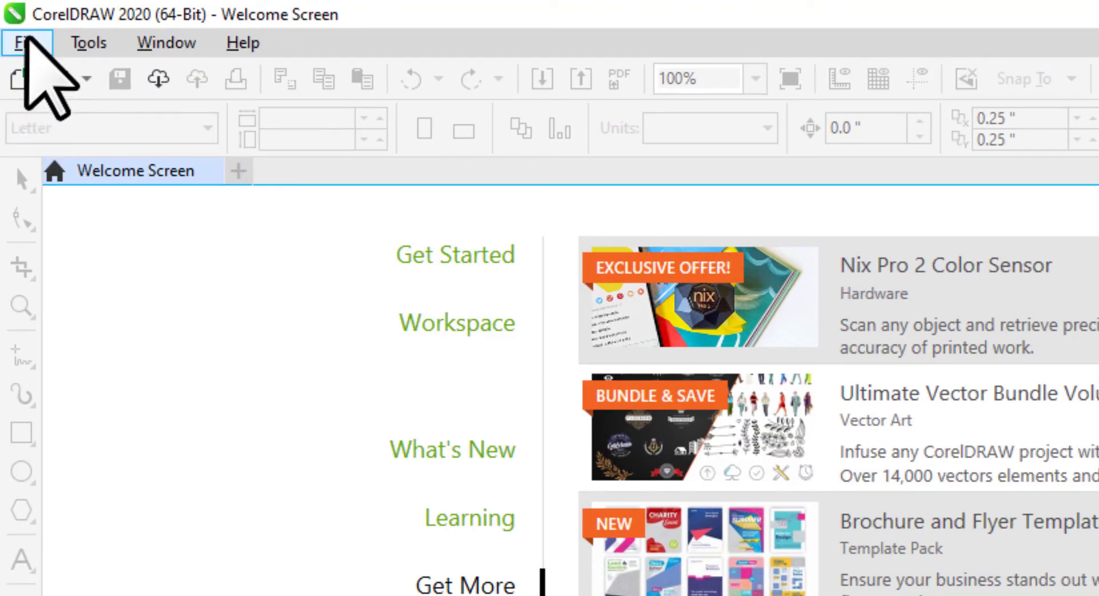
Step: Create a new RGB document 8.5 inches wide and 11 inches high
left_click(26, 42)
left_click(49, 78)
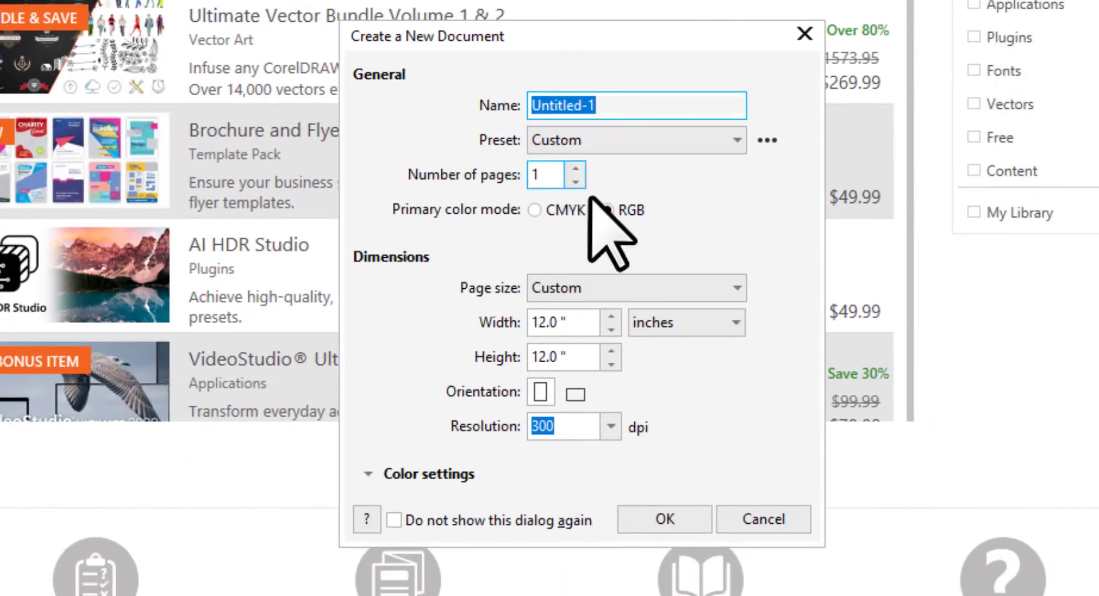
left_click(613, 336)
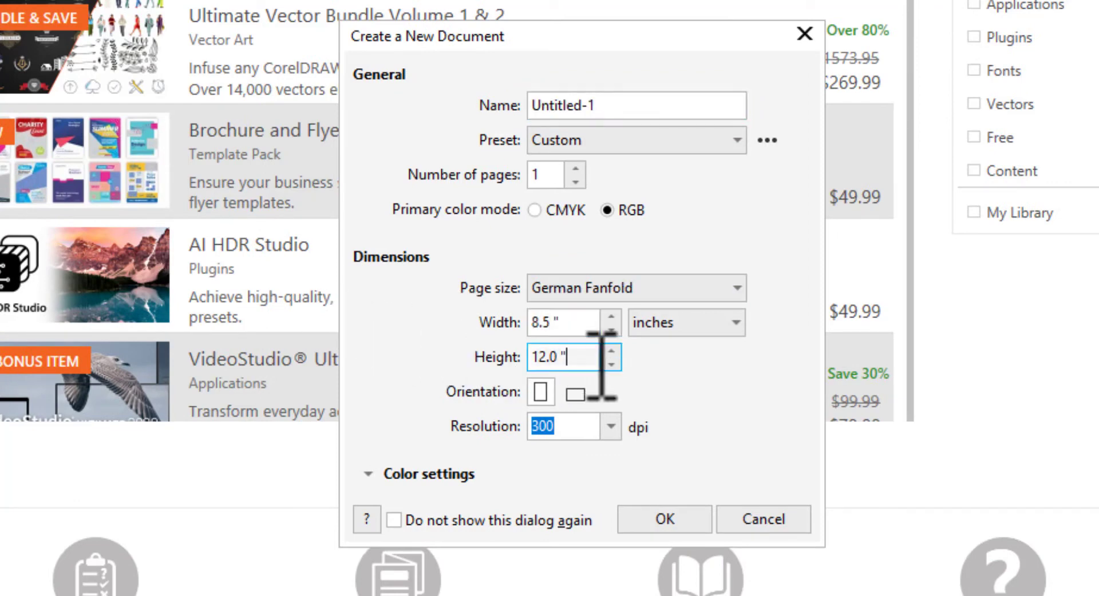
type("11")
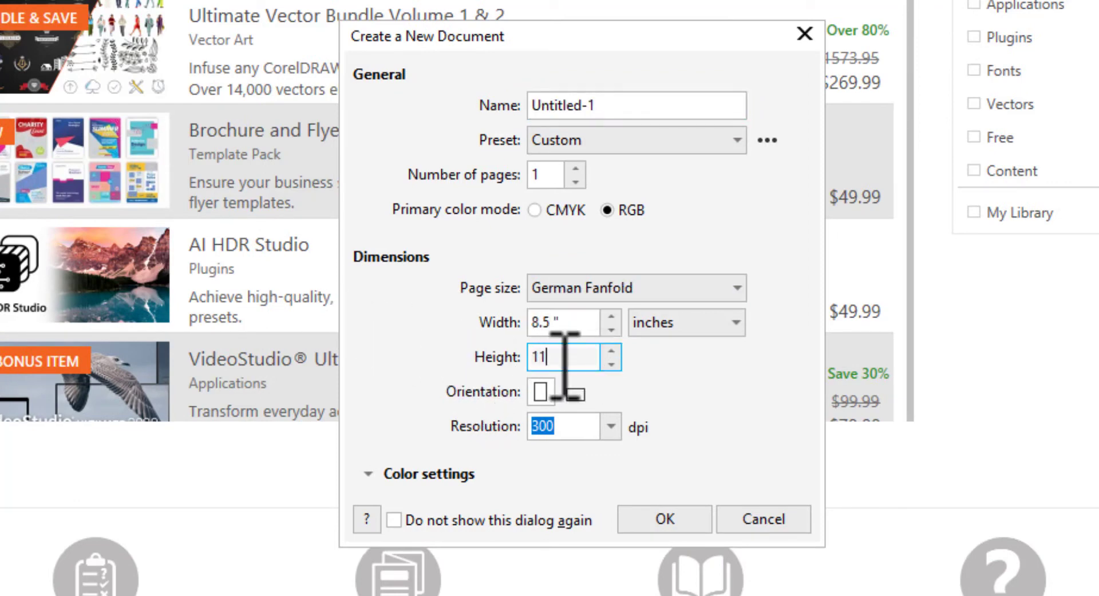
left_click(607, 210)
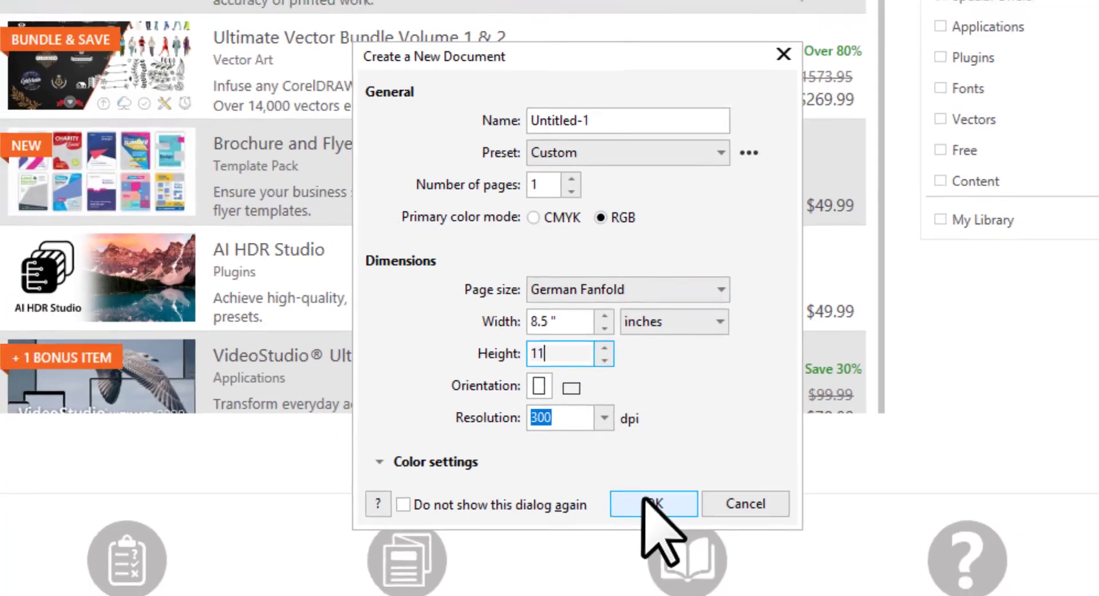
left_click(657, 515)
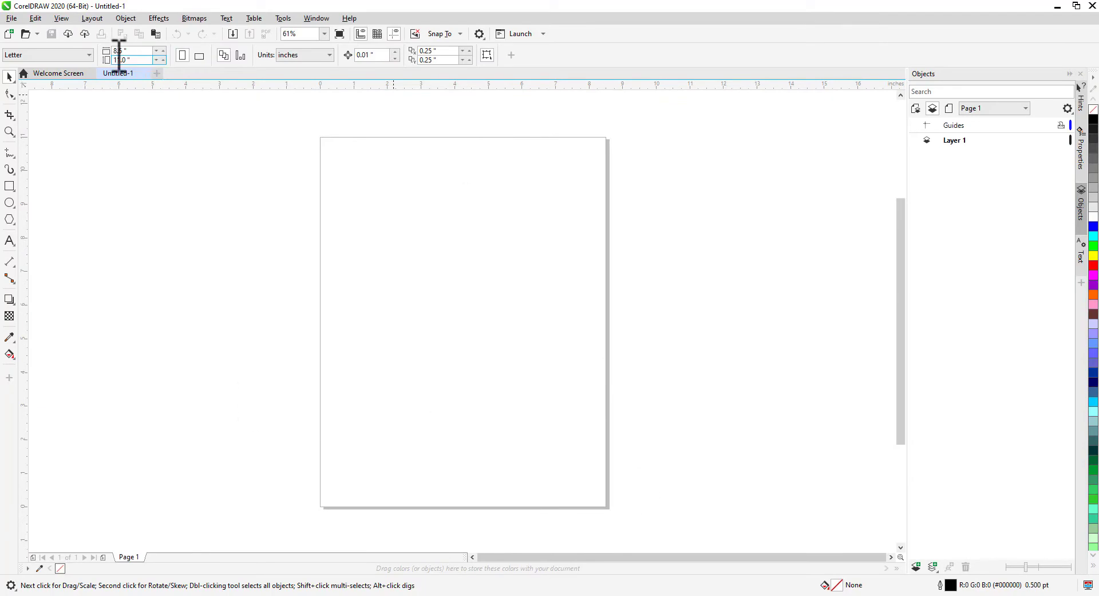
Step: Import the eagles logo image from Classes > Intro to Drafting > corel draw and place it about 8 by 6 inches on the page
left_click(11, 18)
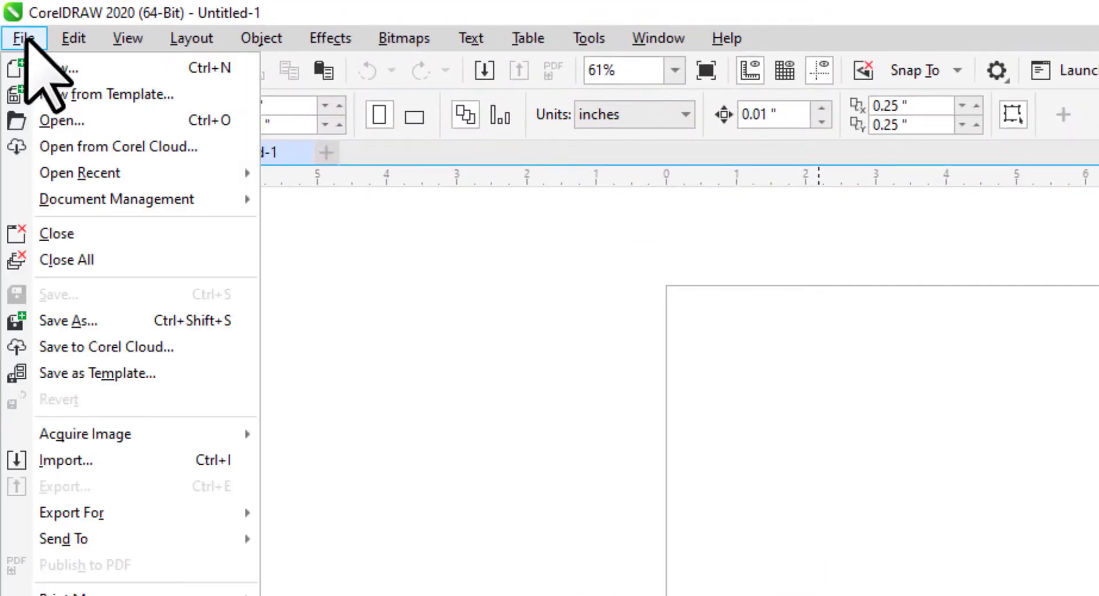
left_click(73, 458)
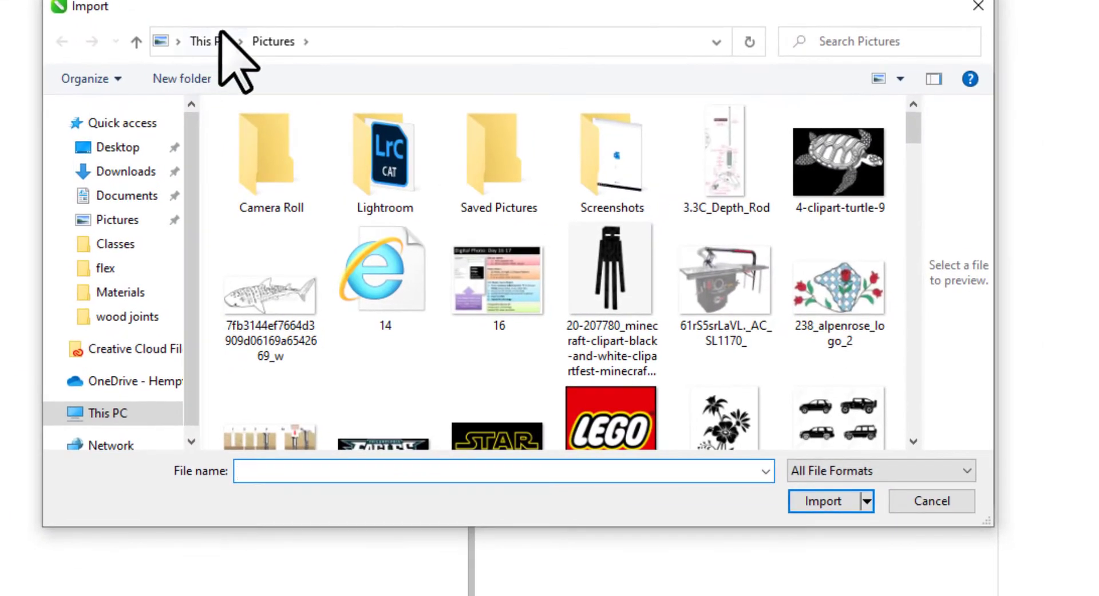
left_click(112, 245)
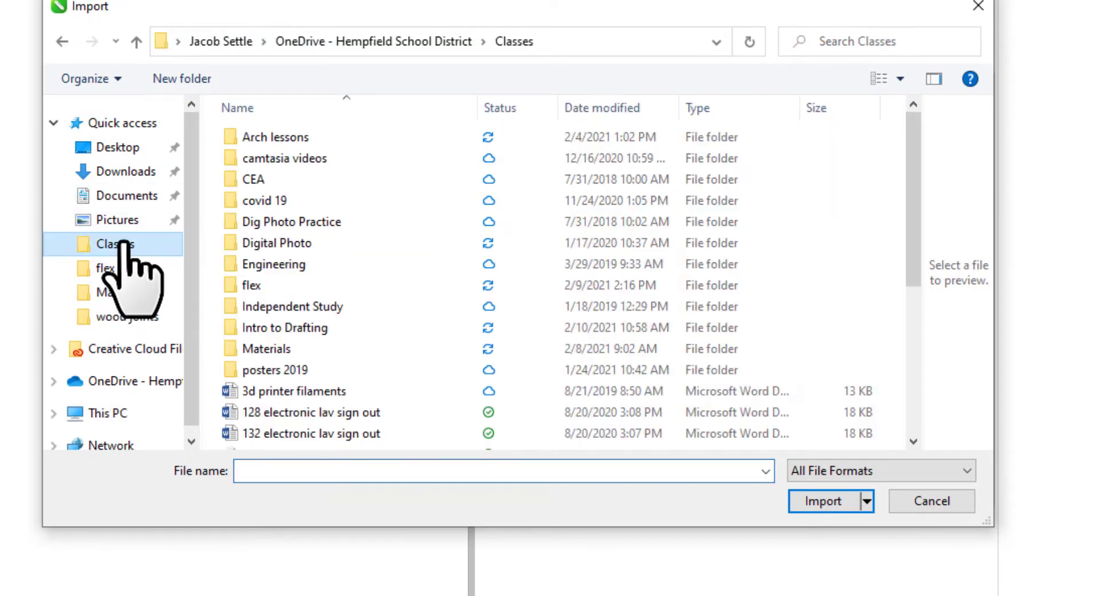
double_click(292, 327)
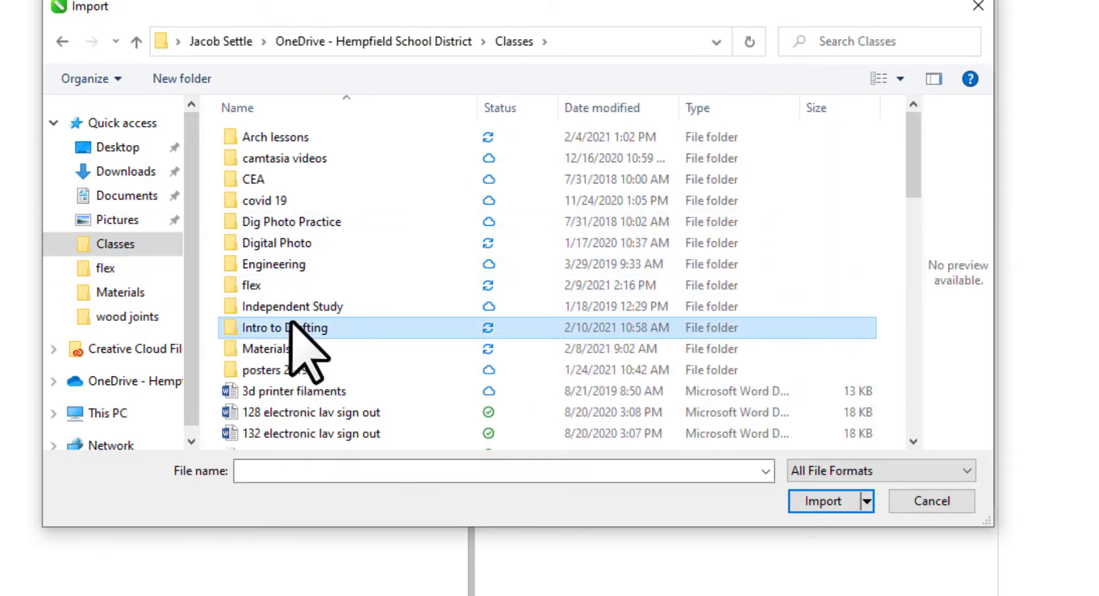
double_click(300, 207)
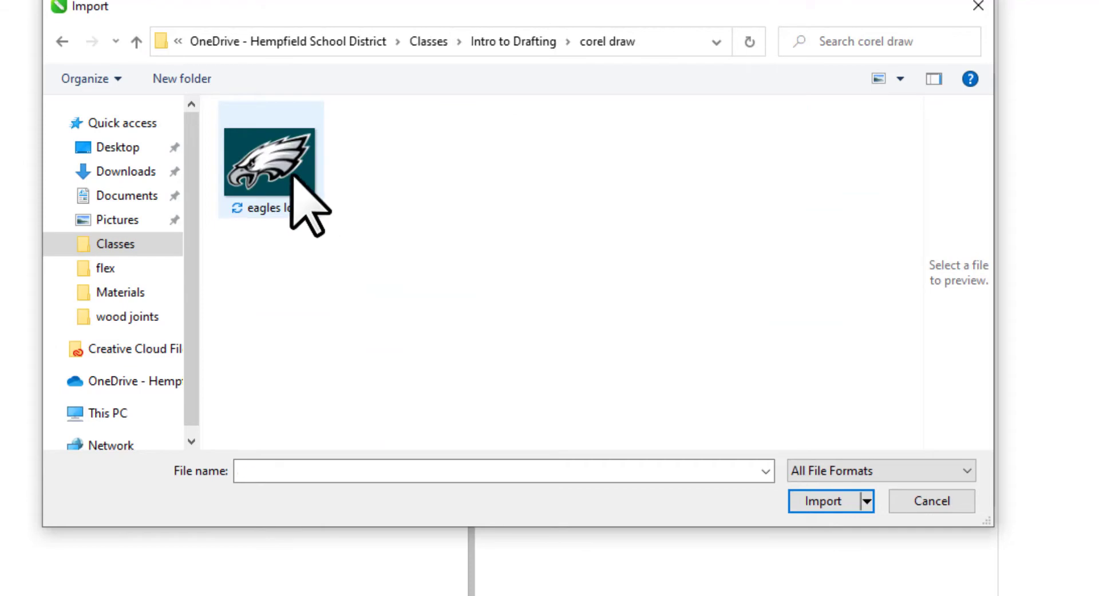
left_click(303, 207)
left_click(824, 500)
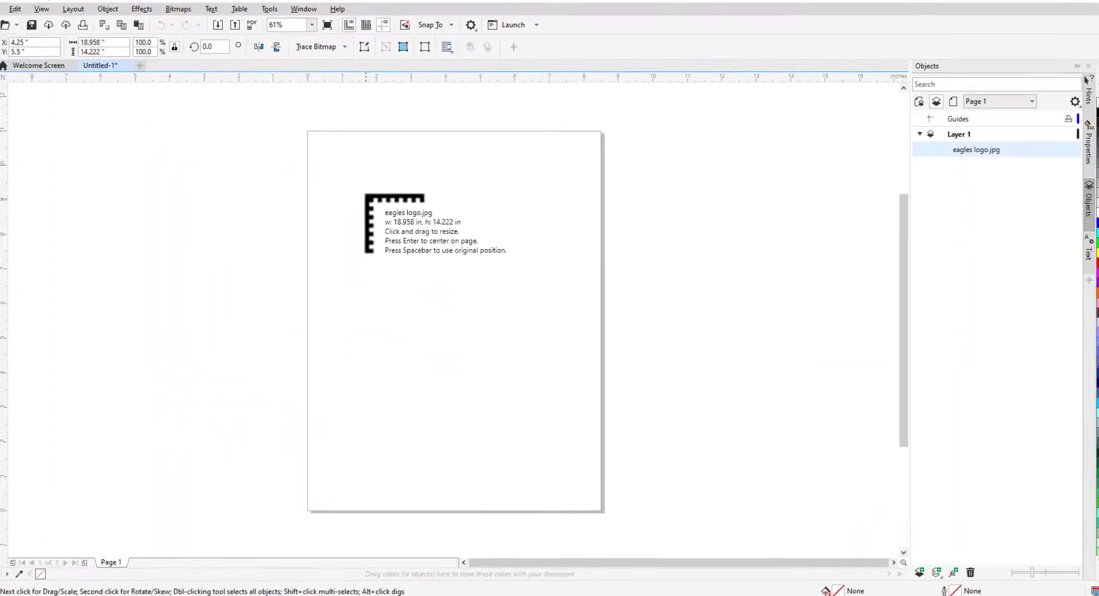
left_click_drag(329, 171, 619, 509)
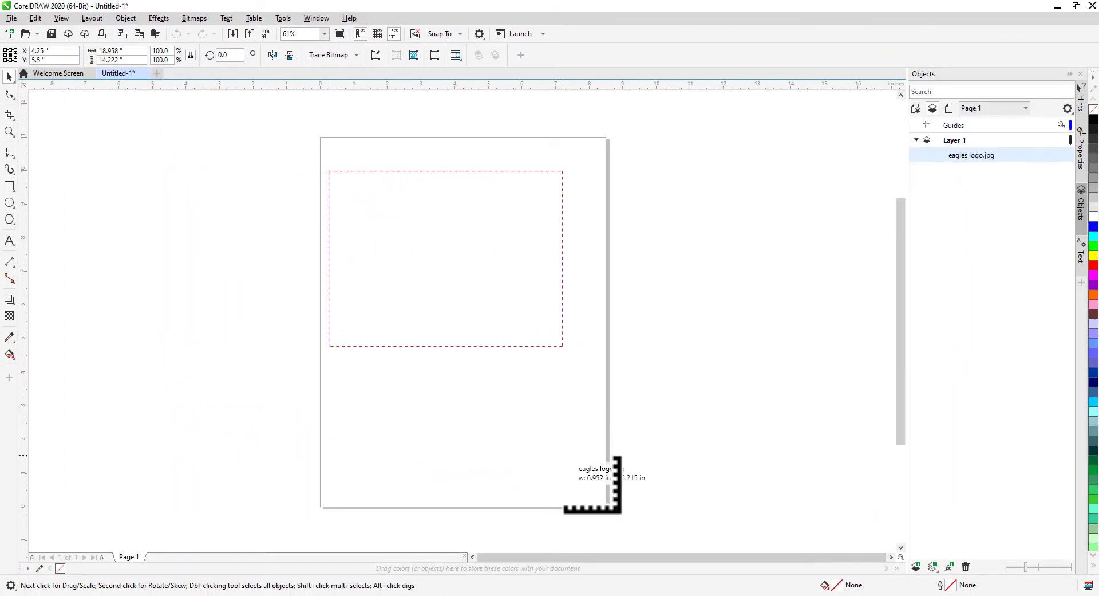
left_click_drag(653, 547, 653, 547)
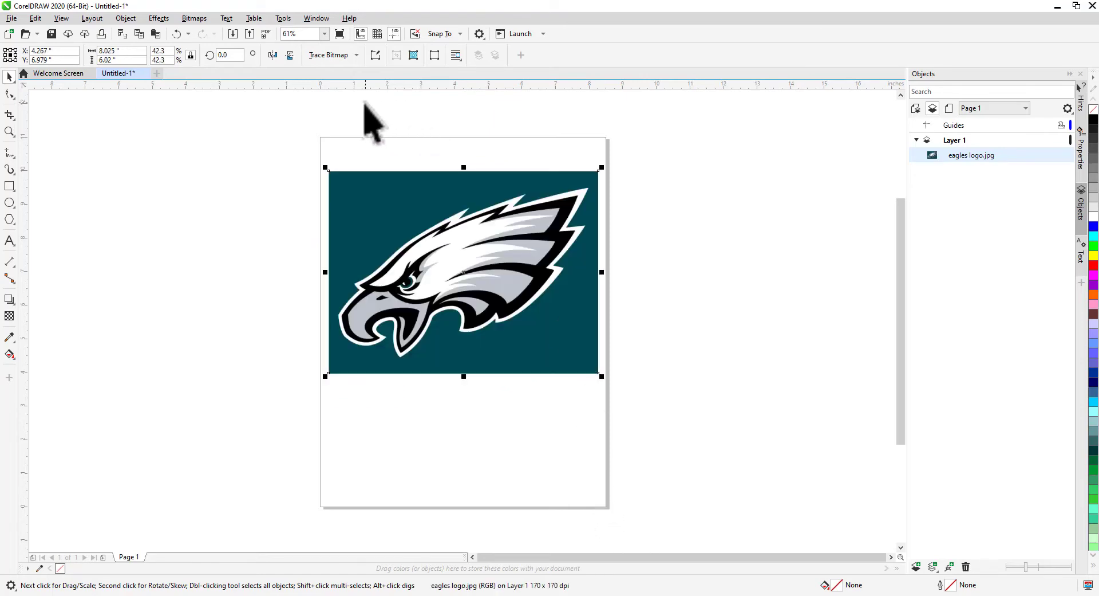
scroll(404, 264, "up", 5)
scroll(434, 233, "down", 5)
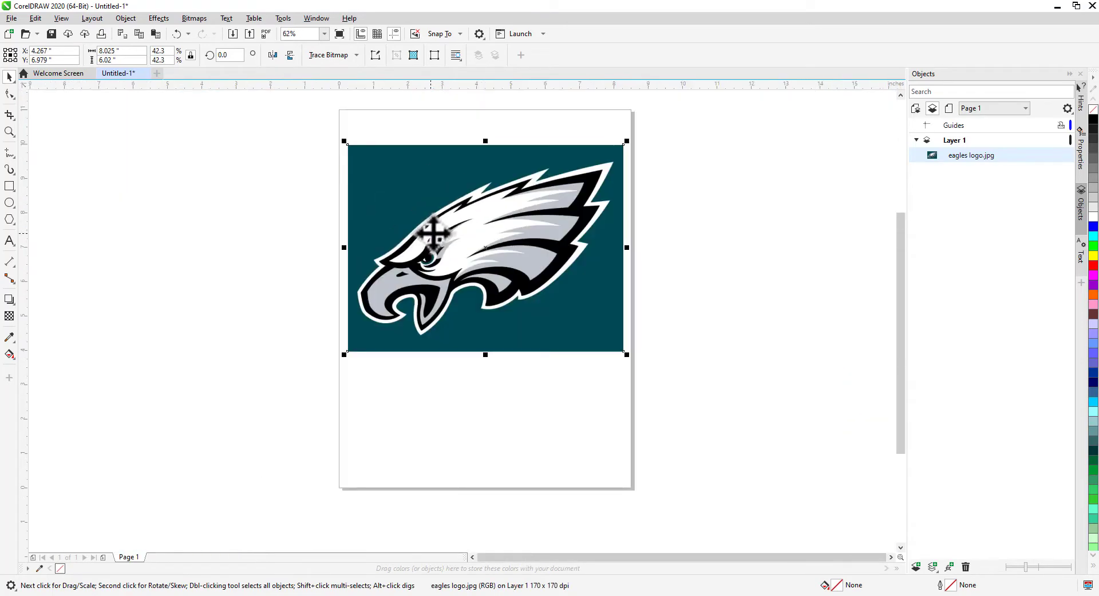
scroll(439, 253, "up", 10)
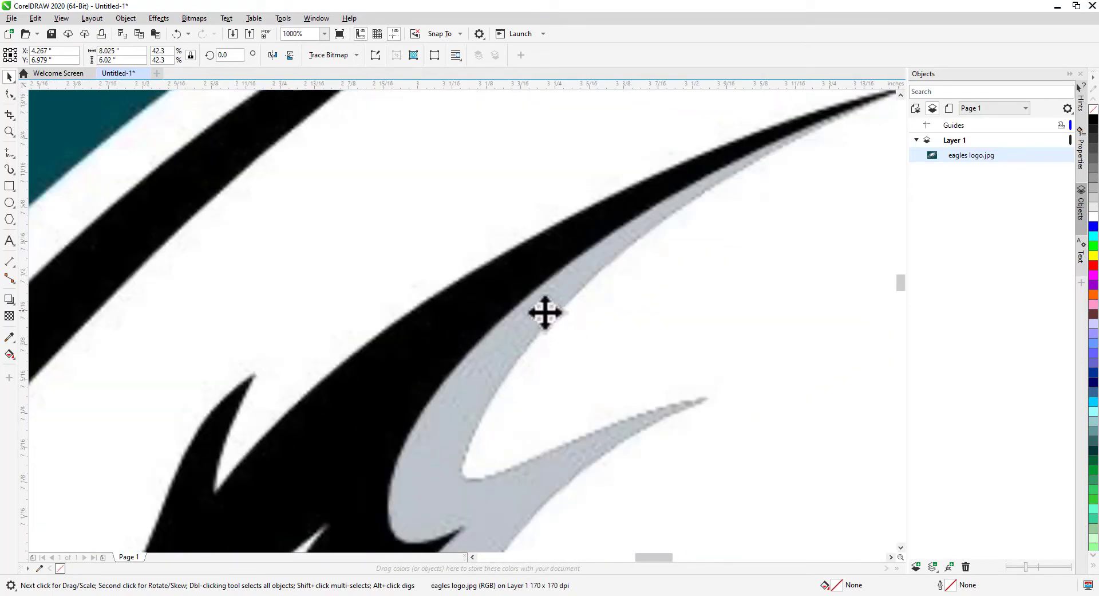
scroll(544, 312, "down", 8)
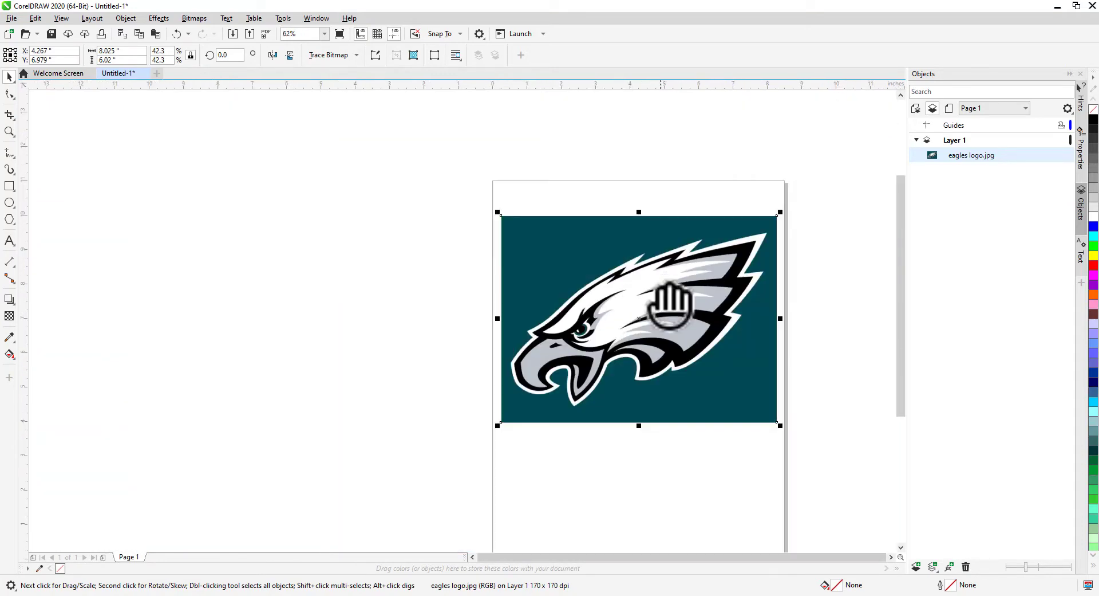
left_click_drag(670, 303, 576, 290)
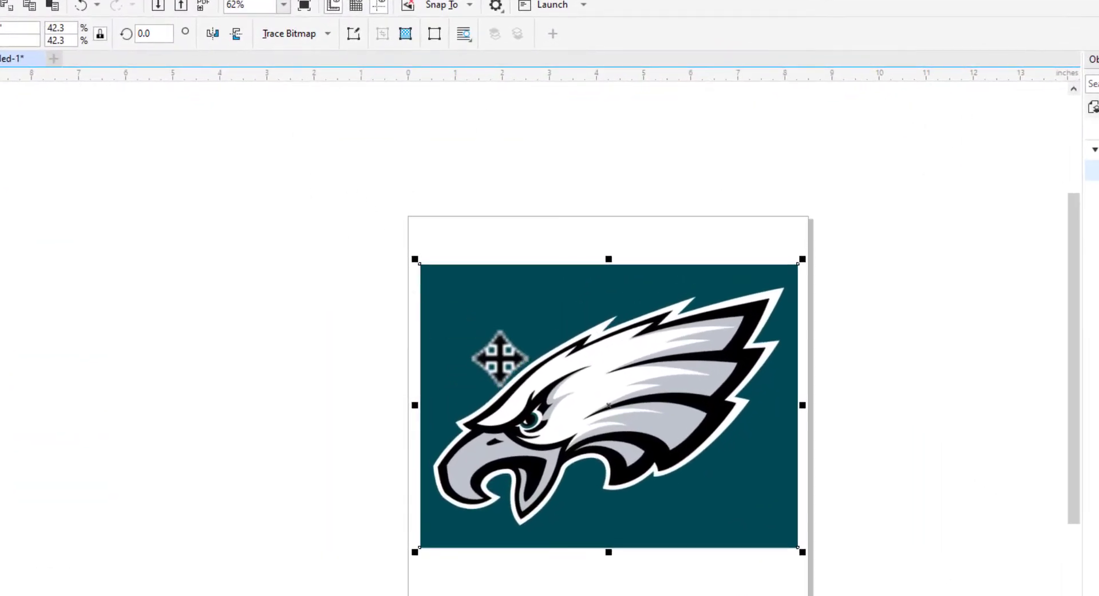
Step: Start an outline trace of the imported eagles logo bitmap with the Detailed Logo option
left_click(325, 208)
left_click(464, 296)
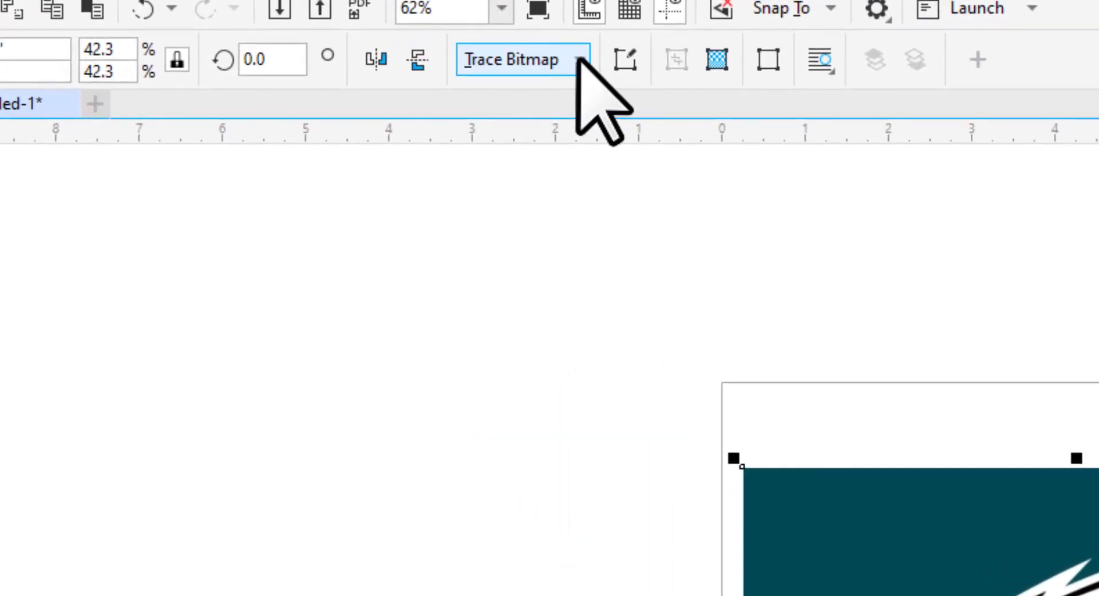
left_click(579, 59)
mouse_move(619, 165)
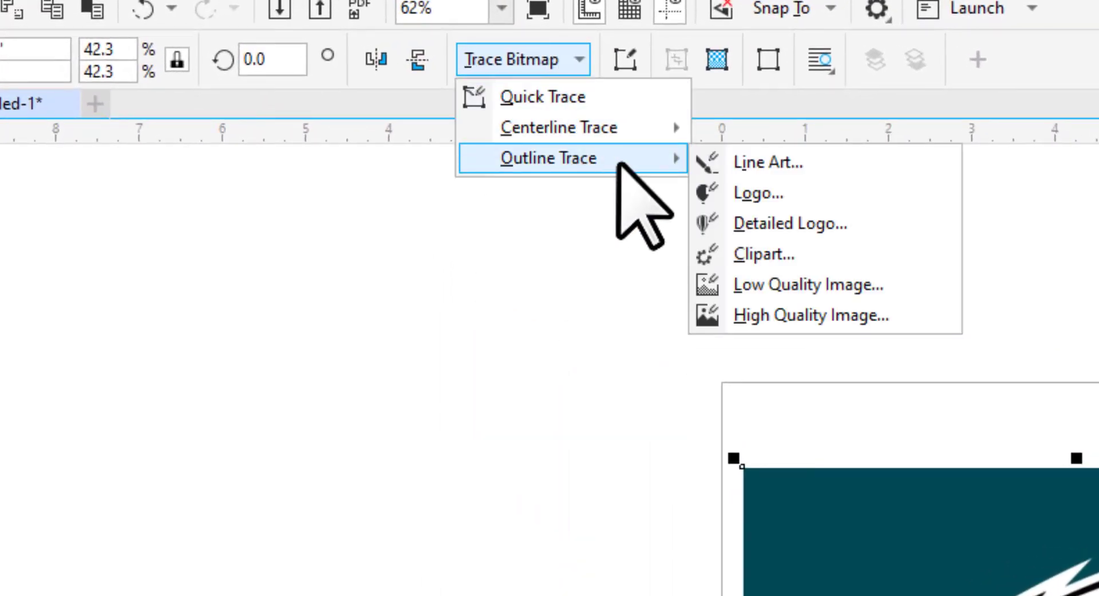
left_click(801, 224)
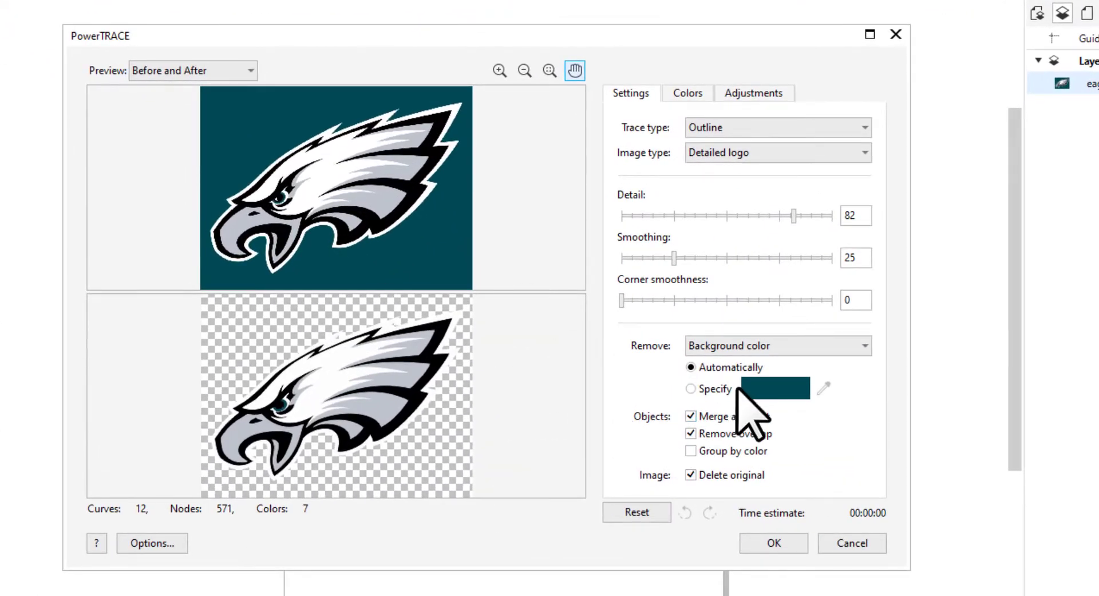
Step: Set the trace's background removal to a specified colour, sampling the teal around the eagle head
left_click(691, 388)
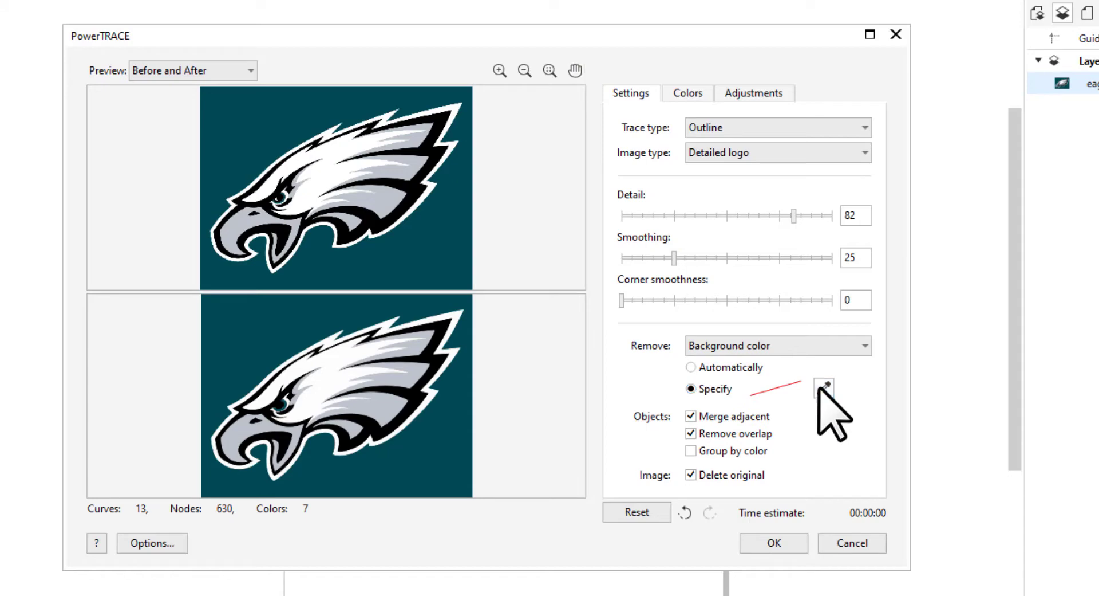
left_click(432, 442)
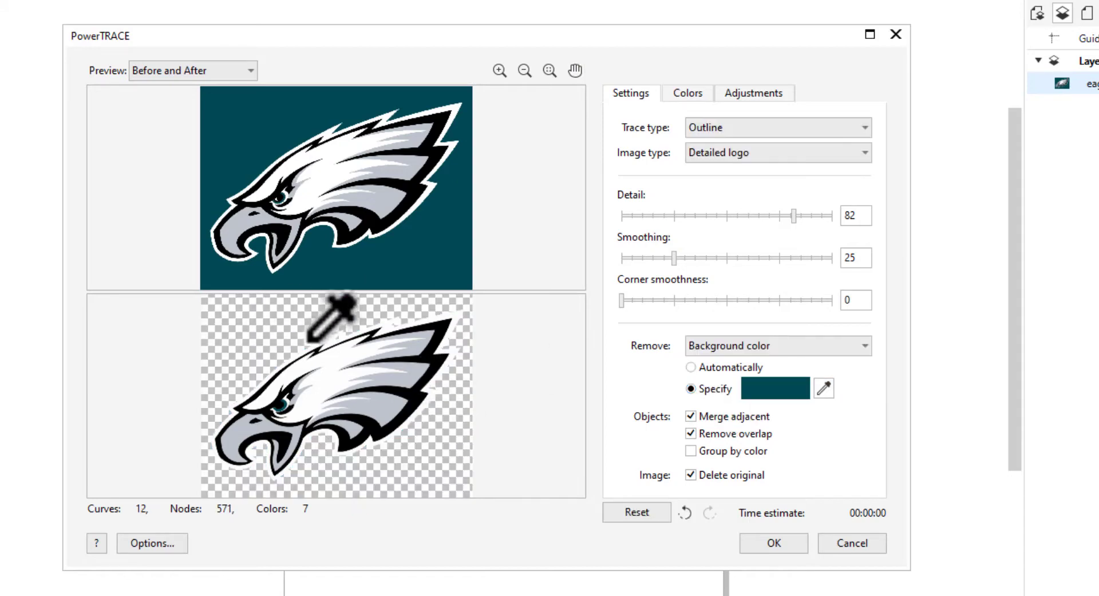
scroll(275, 395, "up", 5)
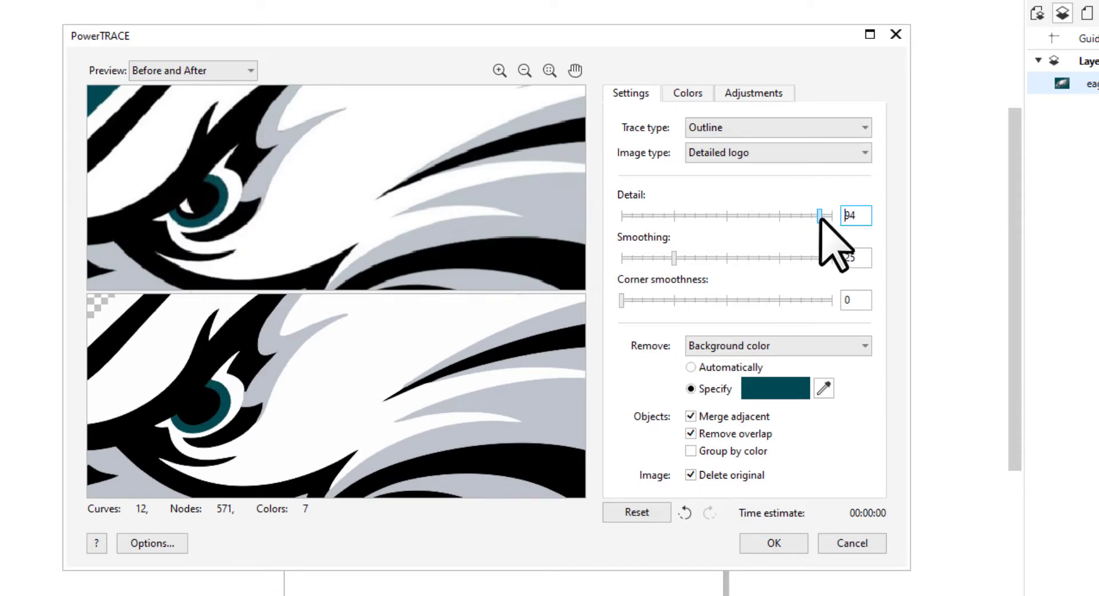
Step: Set the trace detail to 85 and accept the trace to create the vector eagles logo
left_click_drag(819, 216, 822, 216)
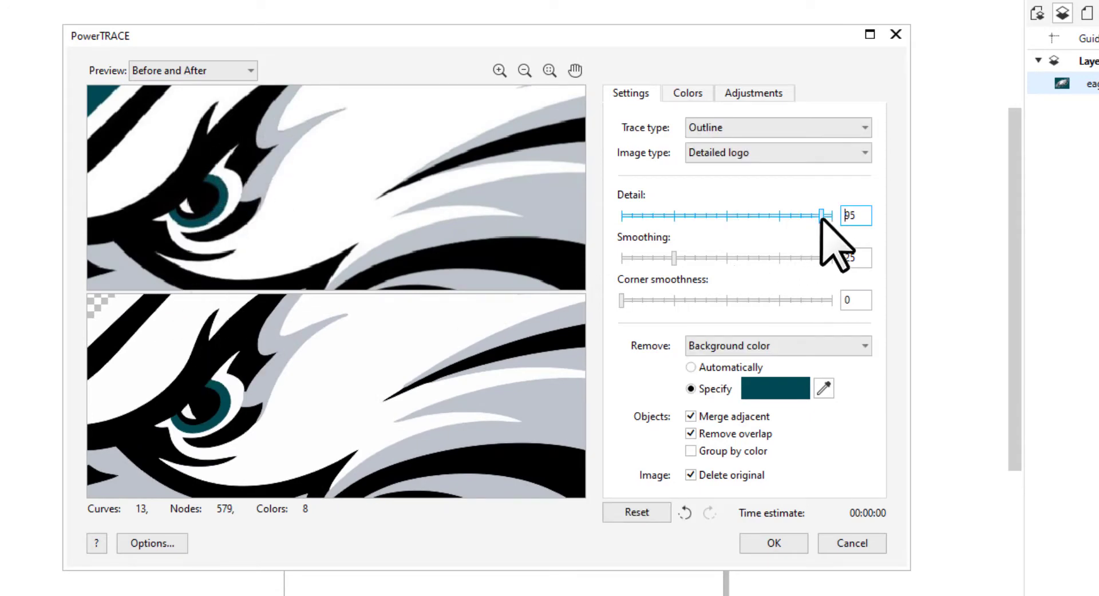
left_click_drag(774, 217, 775, 216)
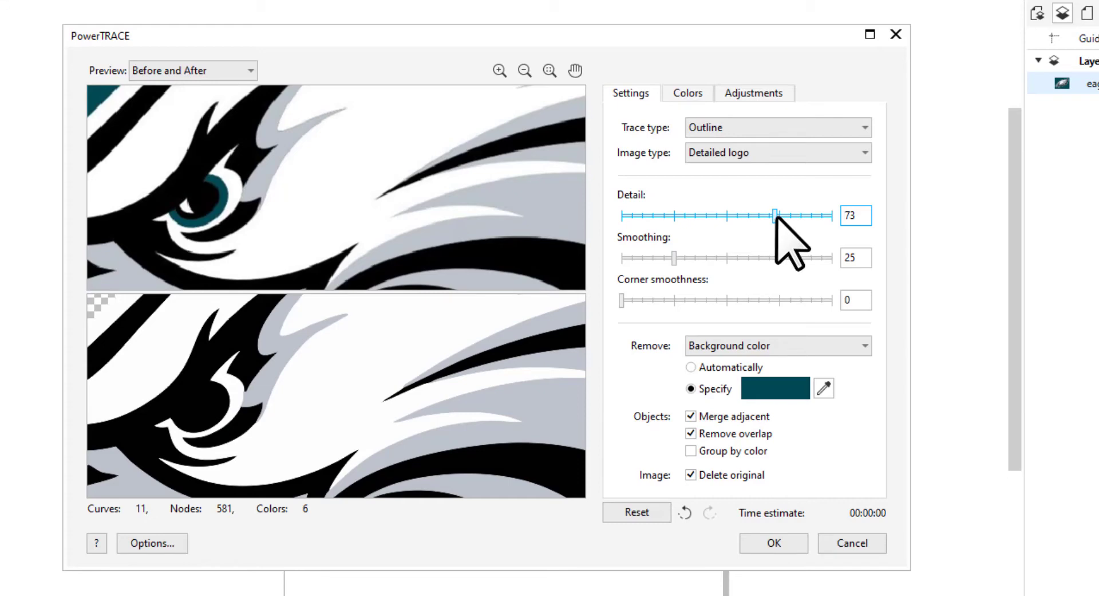
left_click_drag(777, 216, 779, 216)
left_click(800, 216)
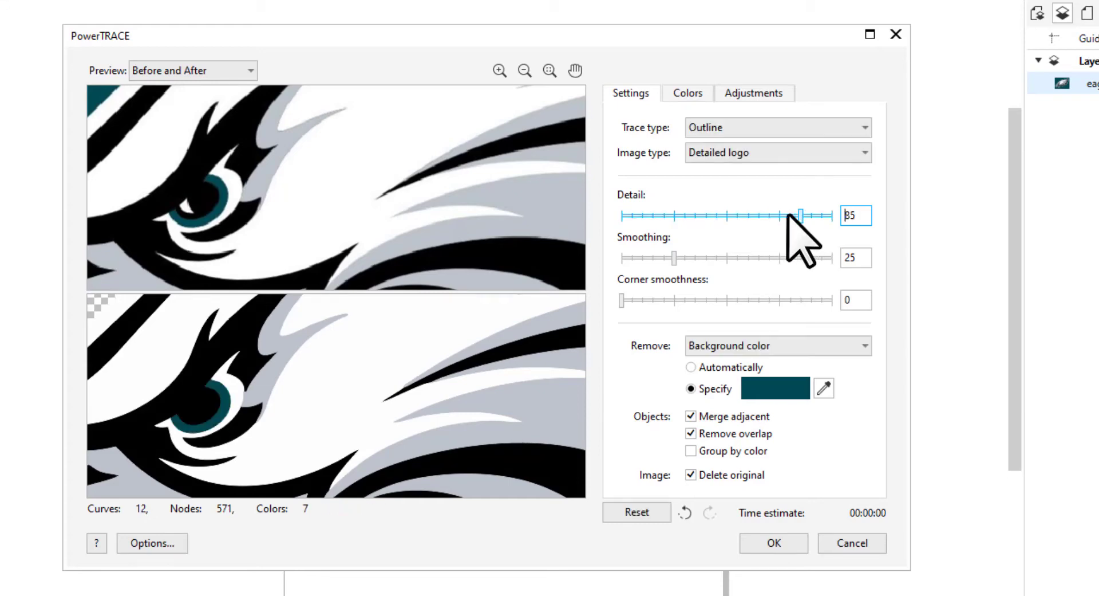
scroll(369, 373, "down", 5)
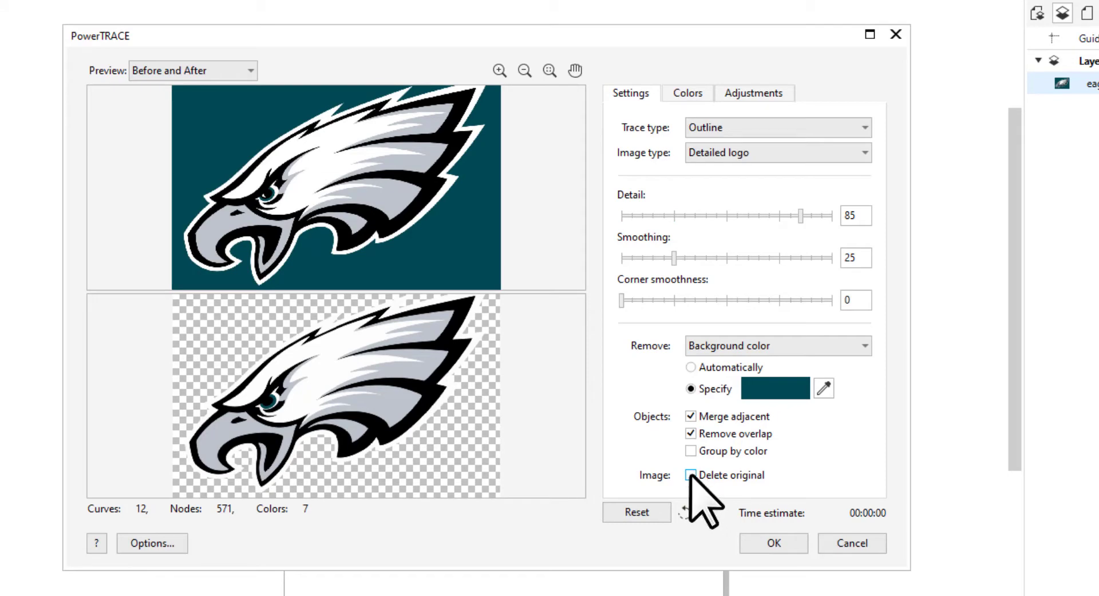
left_click(777, 540)
Step: Move the traced eagles logo slightly down the page and ungroup it into separate curves
mouse_move(504, 314)
left_mouse_down()
mouse_move(385, 343)
mouse_move(256, 274)
mouse_move(212, 292)
mouse_move(368, 317)
mouse_move(397, 299)
mouse_move(521, 343)
mouse_move(496, 328)
left_mouse_up()
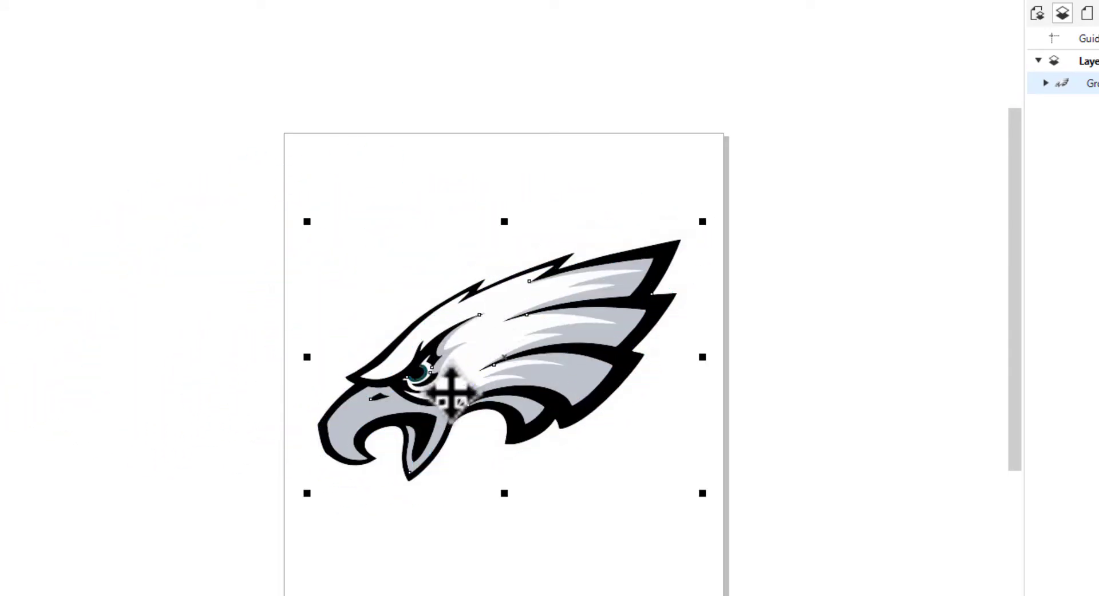
scroll(527, 408, "up", 5)
scroll(527, 408, "down", 2)
scroll(412, 334, "down", 3)
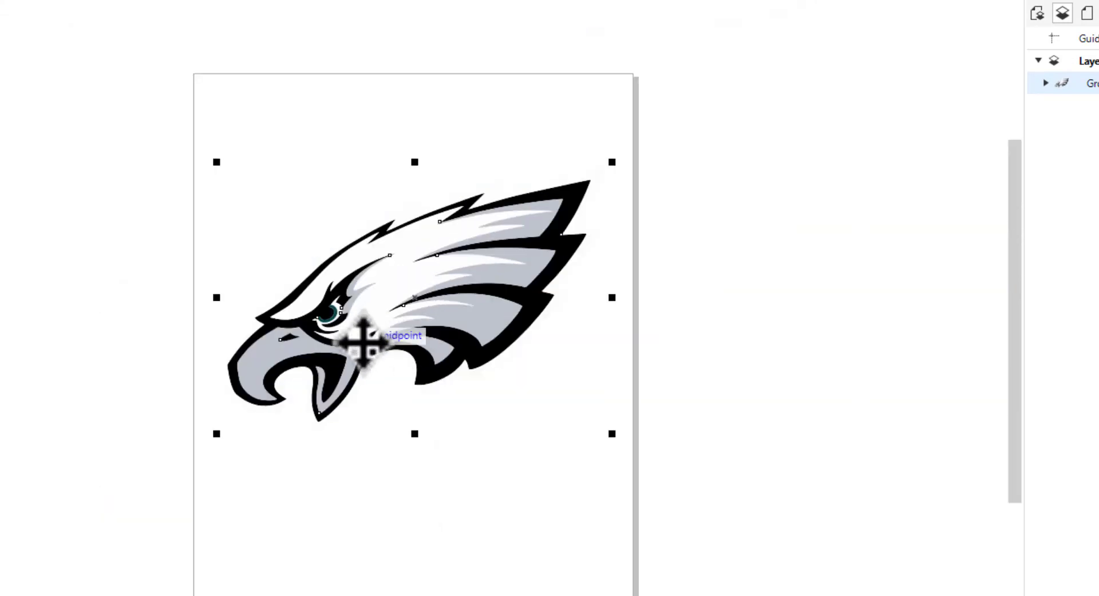
scroll(457, 325, "up", 2)
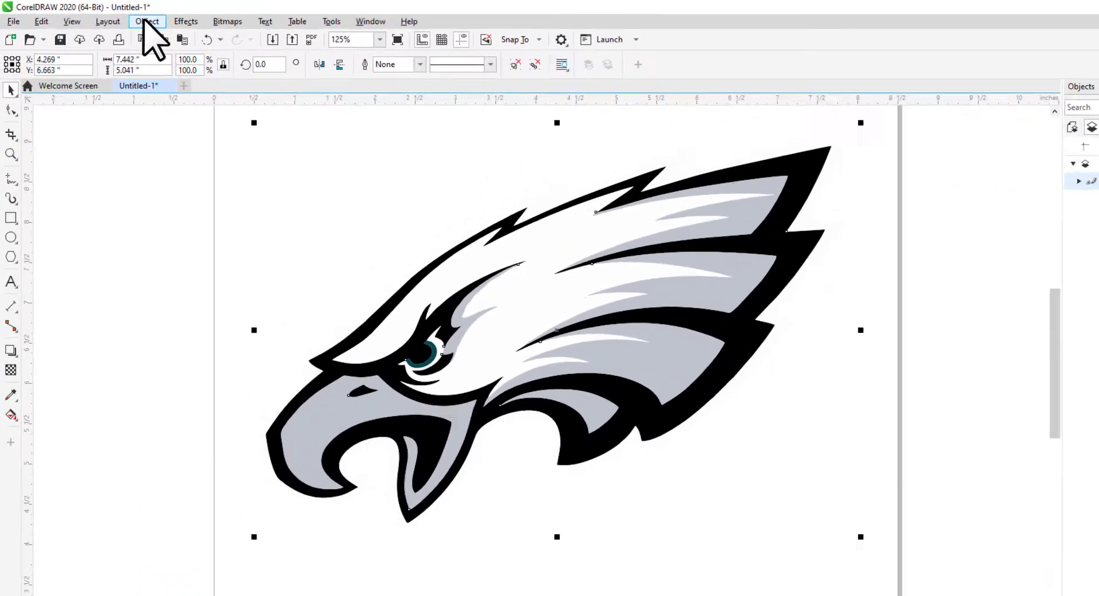
left_click(150, 21)
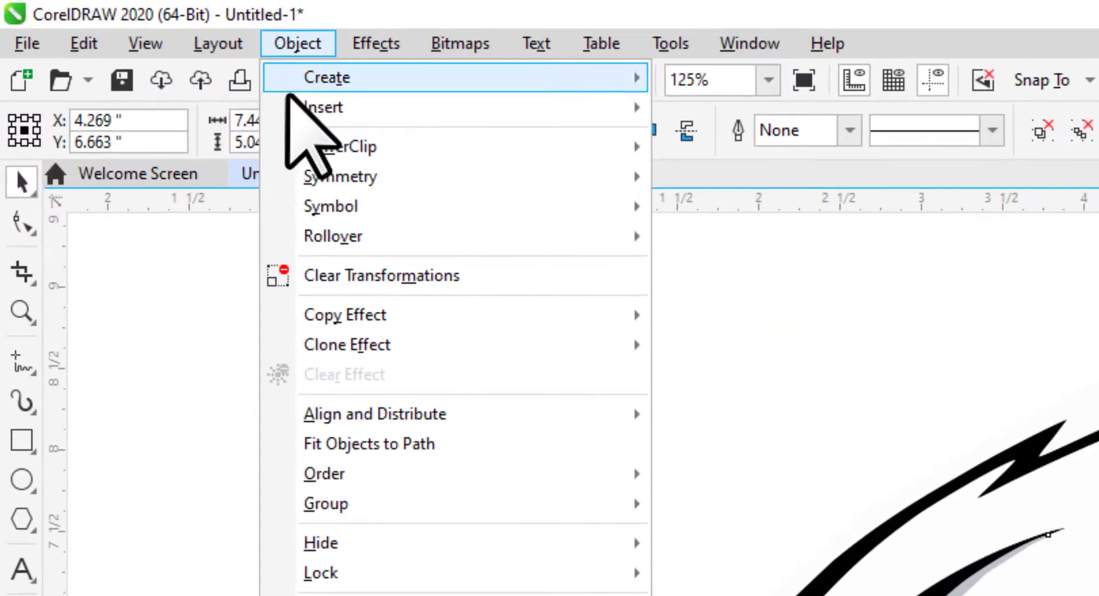
mouse_move(524, 506)
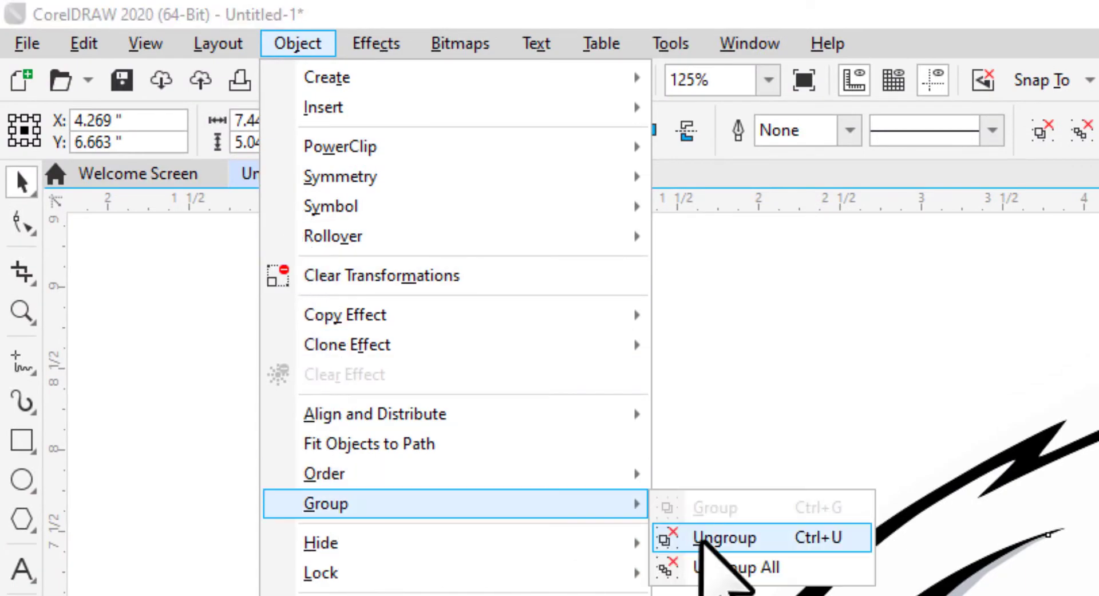
left_click(710, 537)
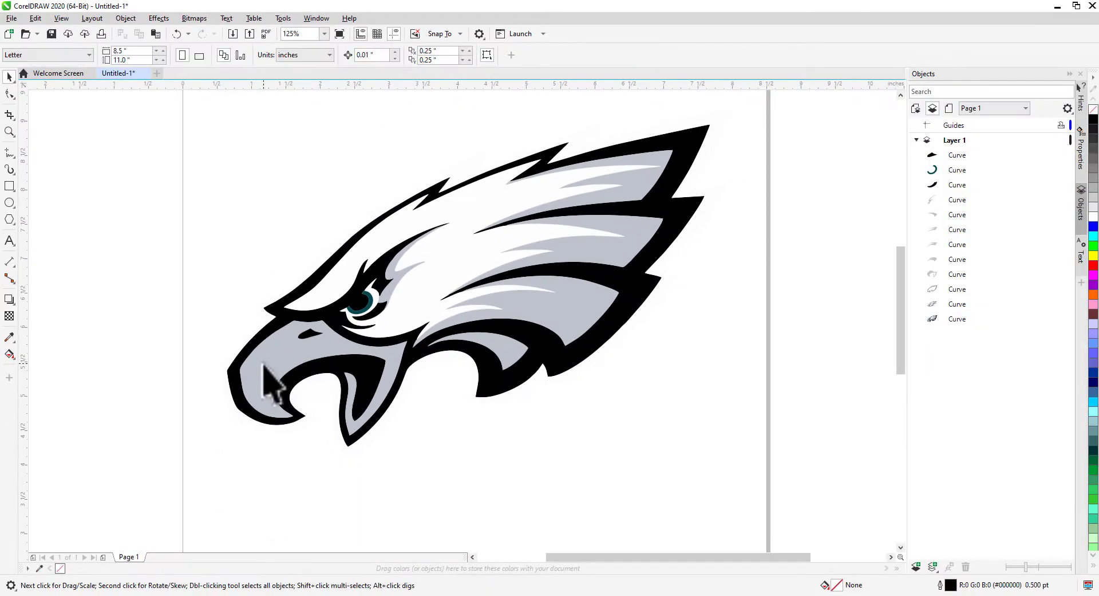
Step: Delete the grey fill shapes of the beak, the three large feather areas and the small lower feather
left_click(268, 364)
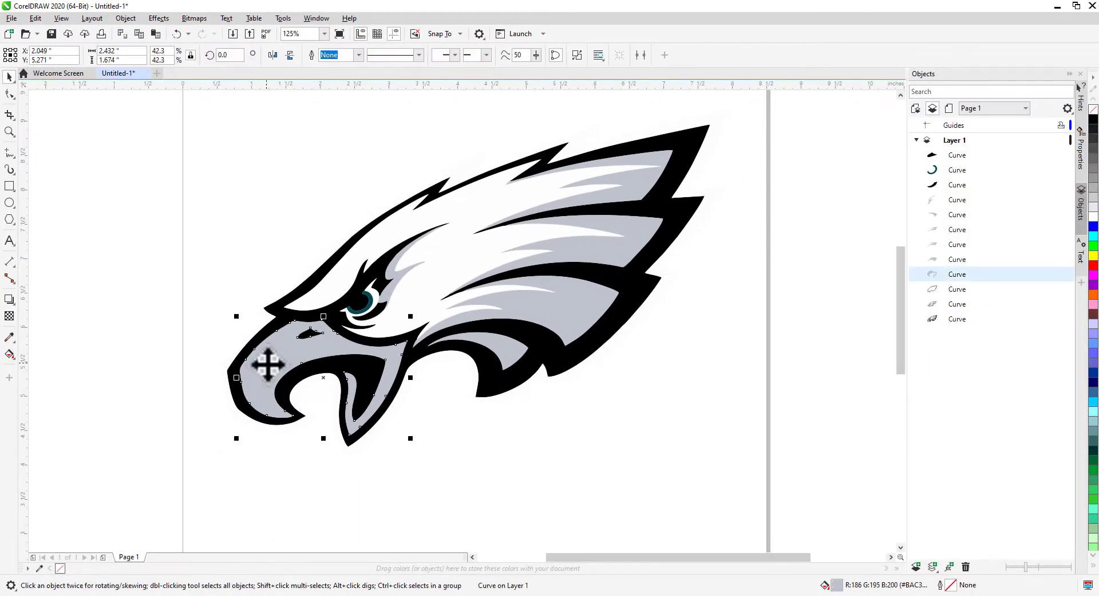
key("Delete")
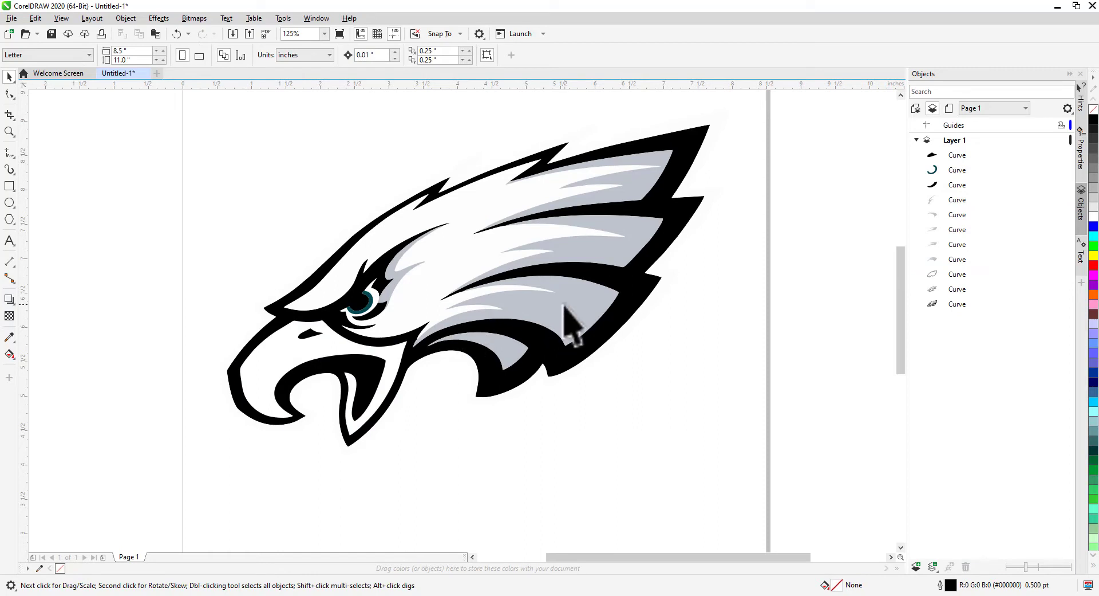
left_click(564, 324)
key("Delete")
left_click(593, 261)
key("Delete")
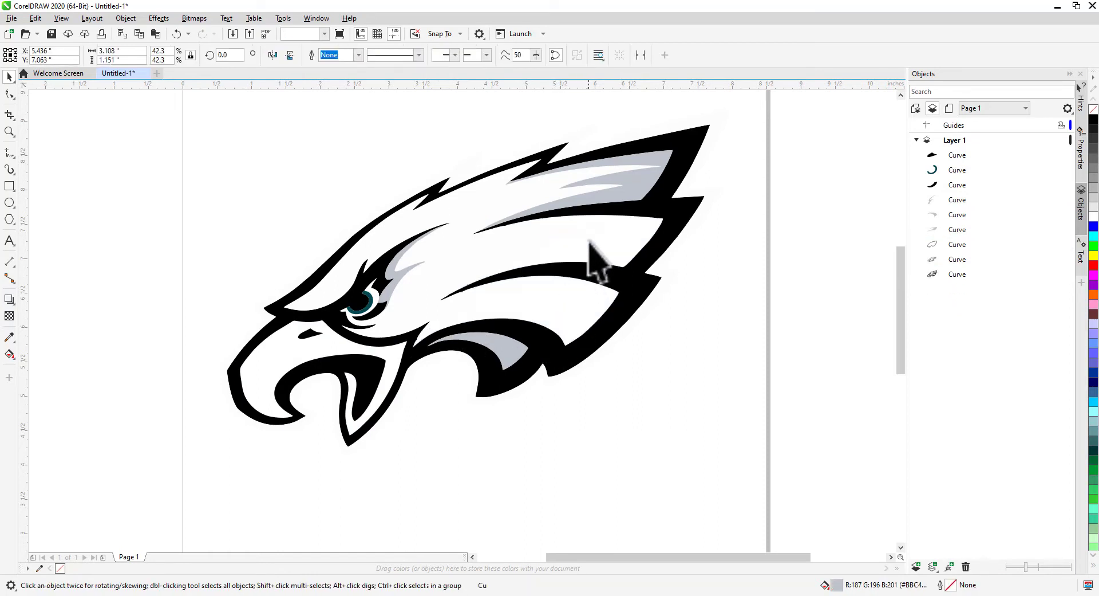
left_click(616, 188)
key("Delete")
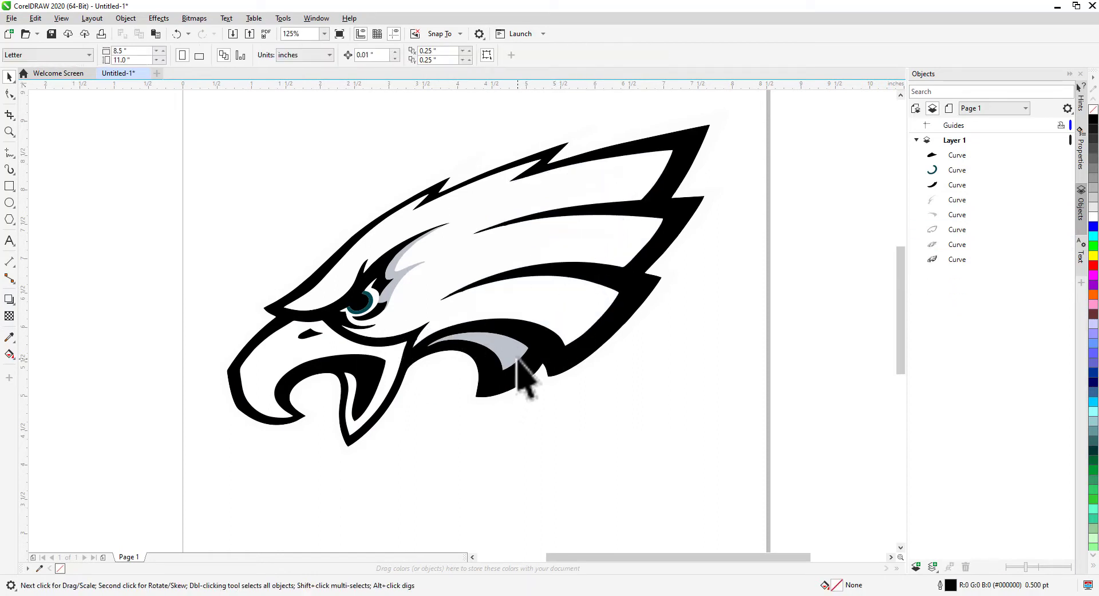
left_click(513, 349)
key("Delete")
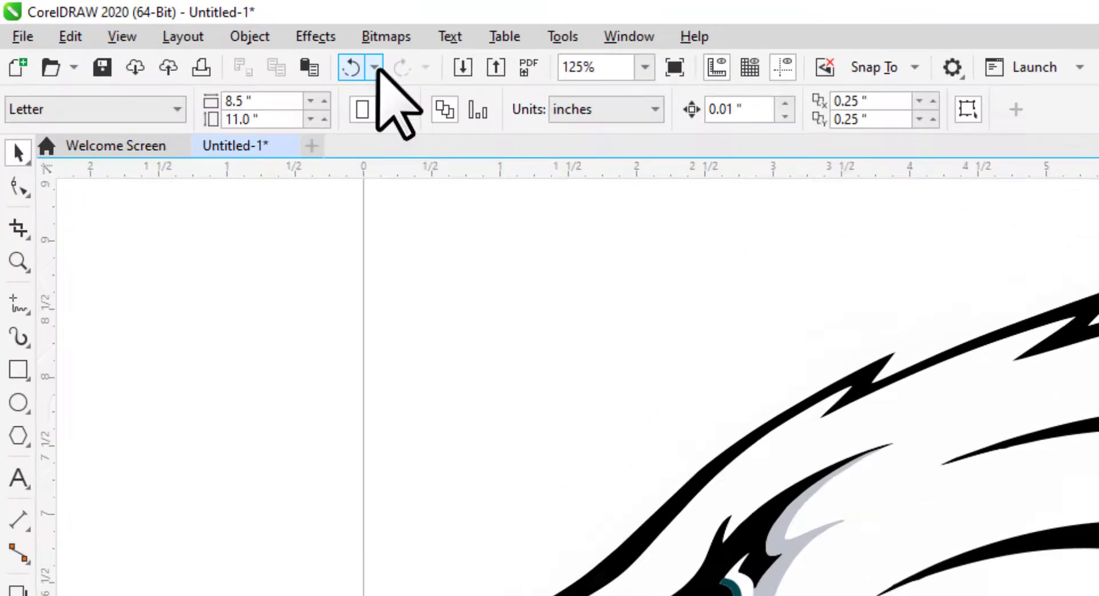
Step: Undo the grey shape deletions, the ungrouping and the move of the traced logo in one go
left_click(188, 34)
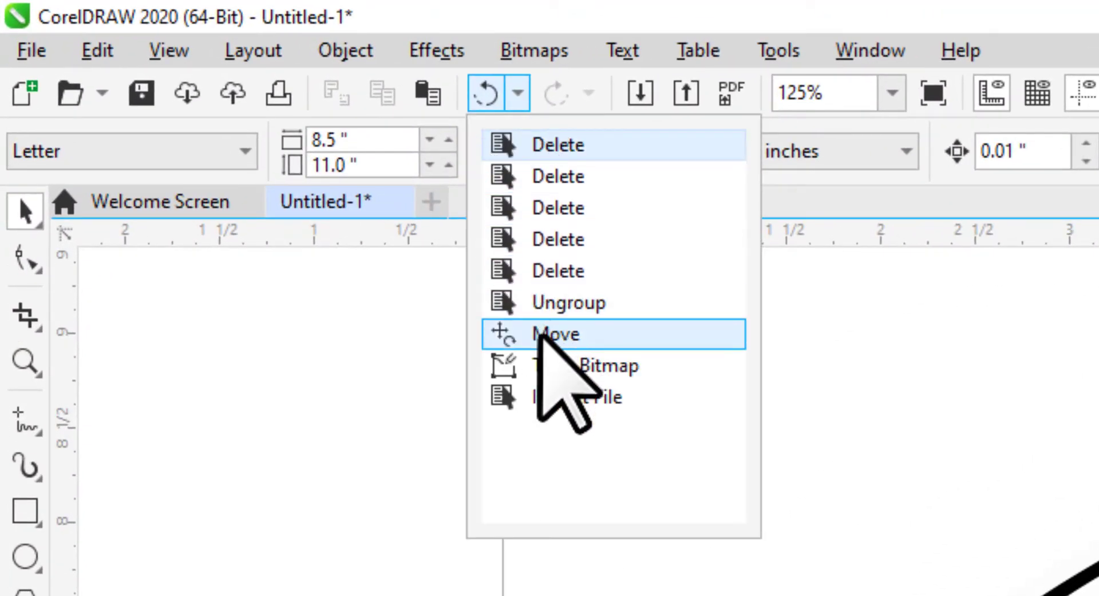
left_click(541, 335)
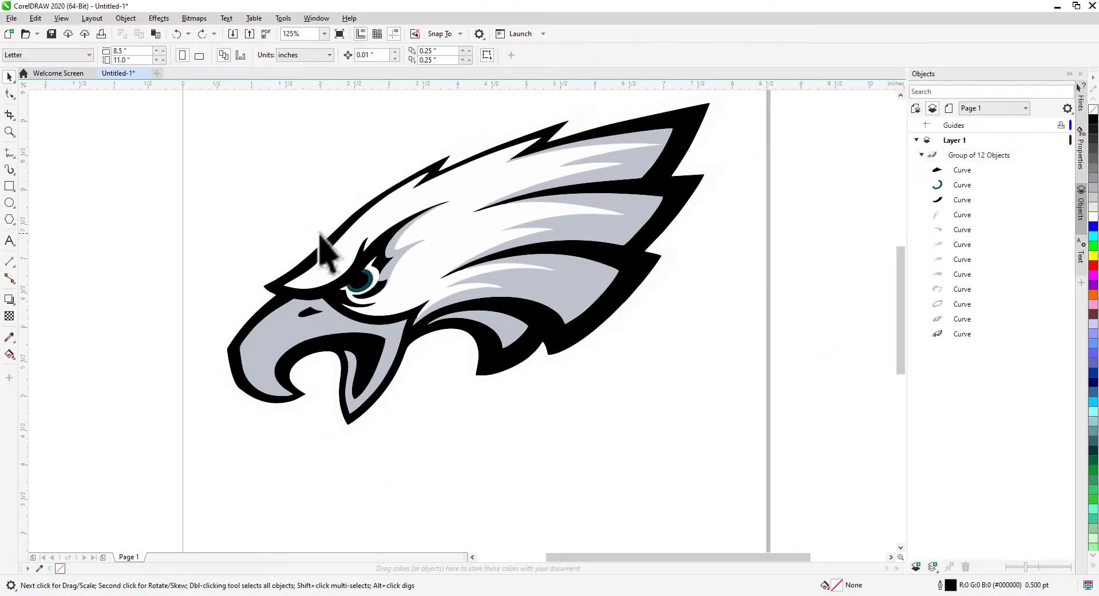
scroll(484, 268, "down", 3)
scroll(483, 254, "up", 3)
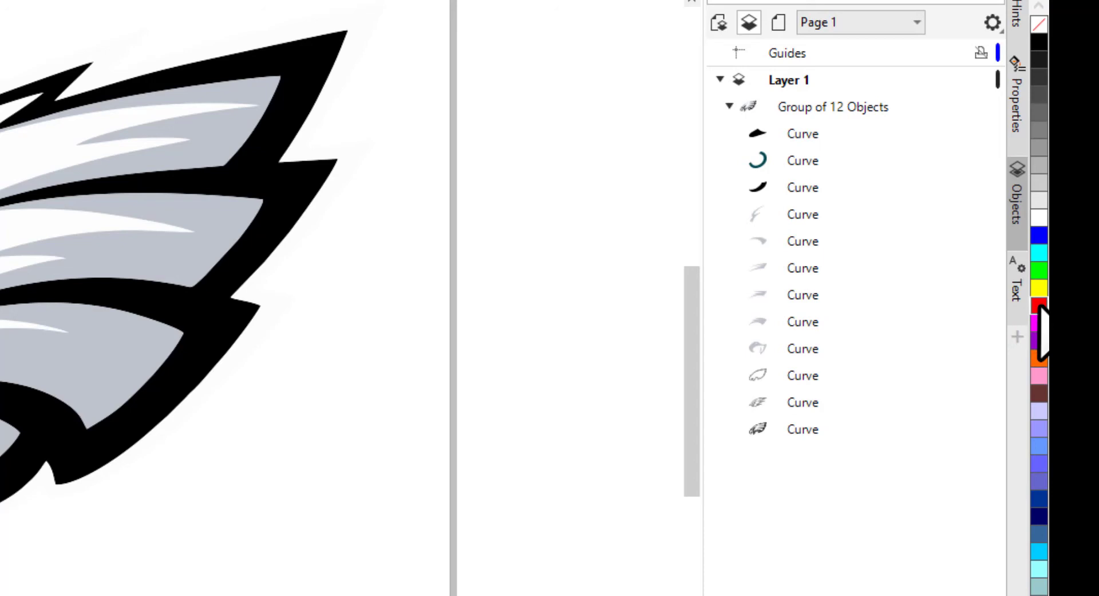
Step: Give the whole traced logo group a red outline and remove its fill
left_click(1040, 309)
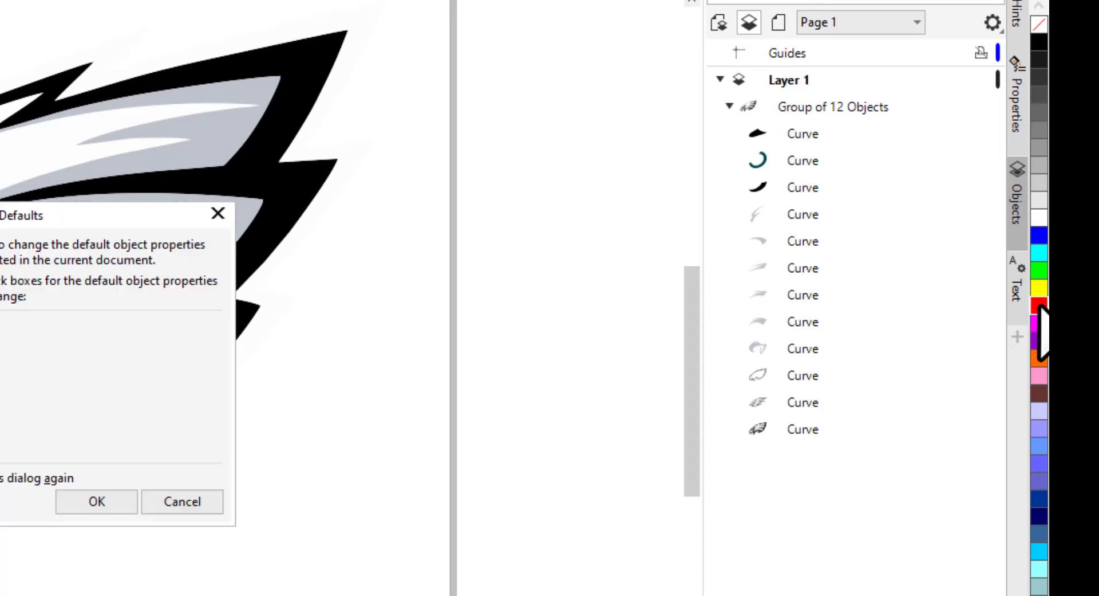
left_click(217, 213)
left_click(115, 229)
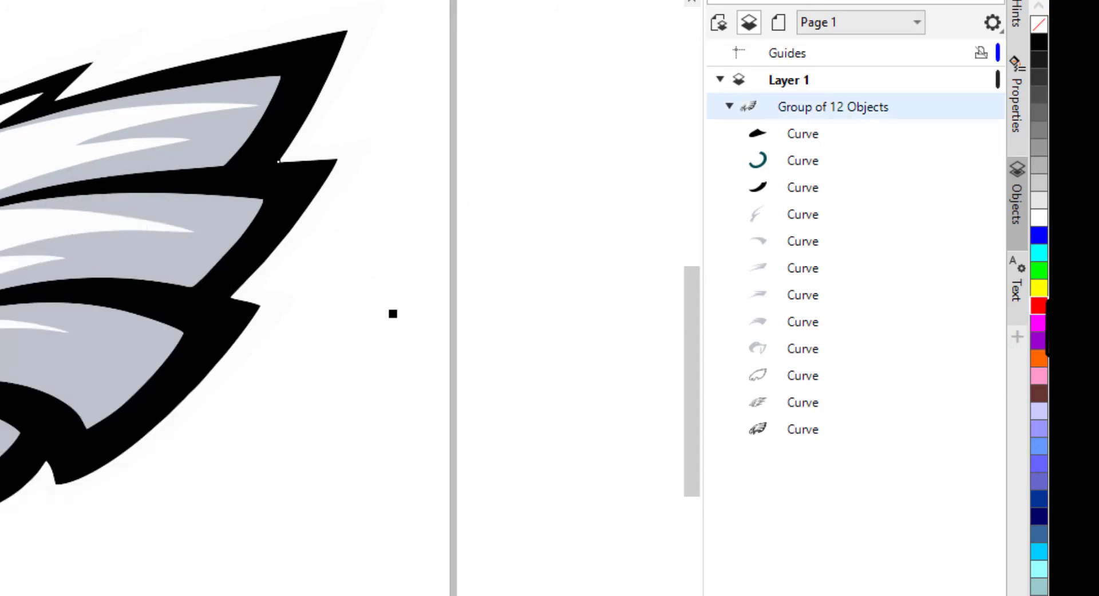
right_click(1038, 312)
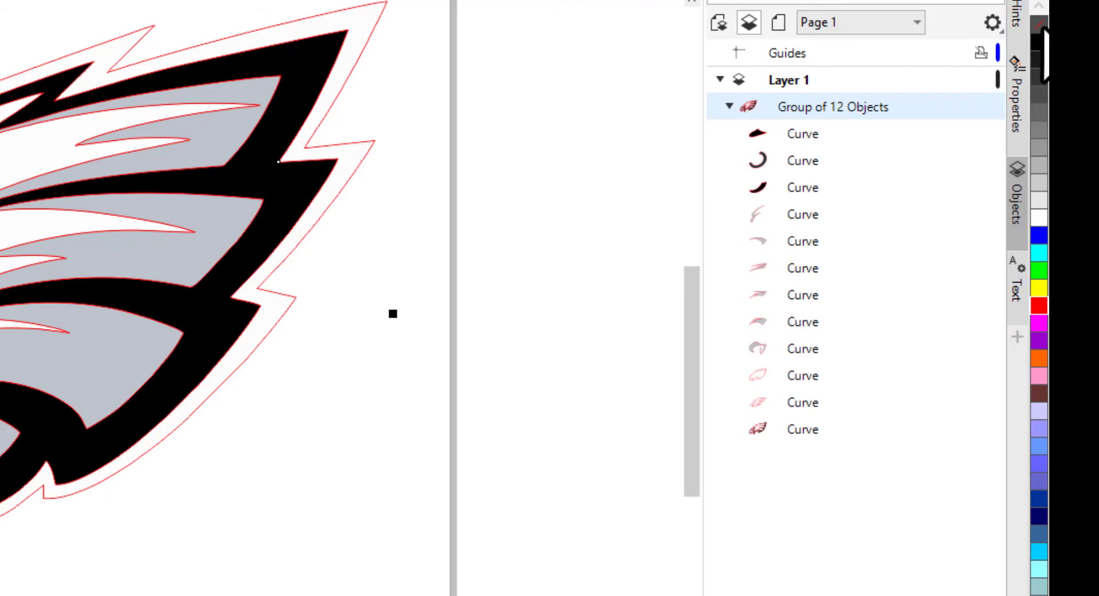
left_click(1036, 23)
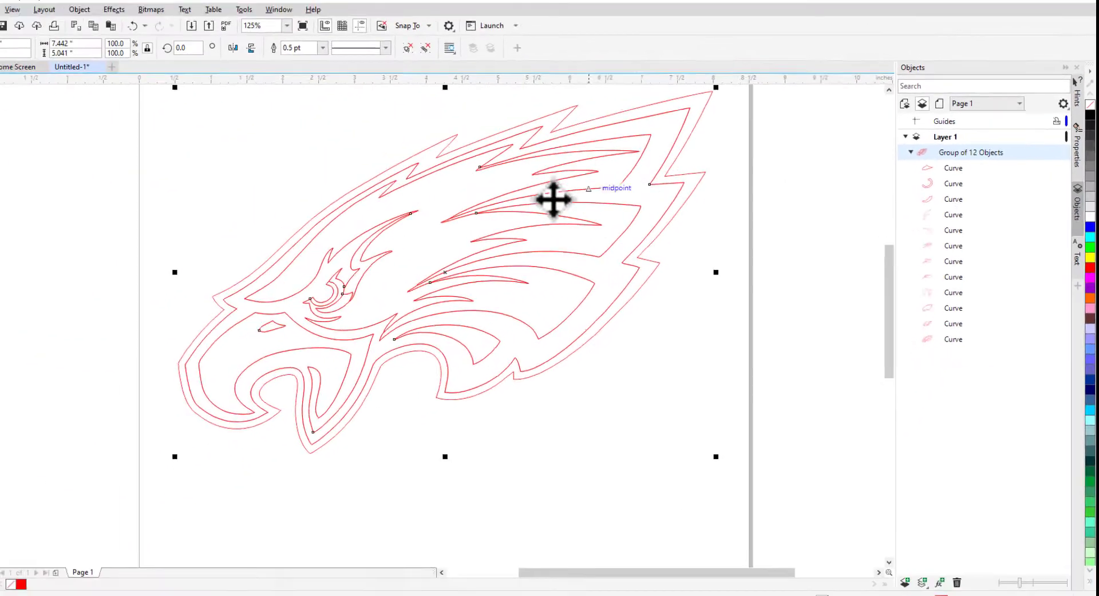
scroll(584, 307, "down", 3)
scroll(570, 232, "up", 2)
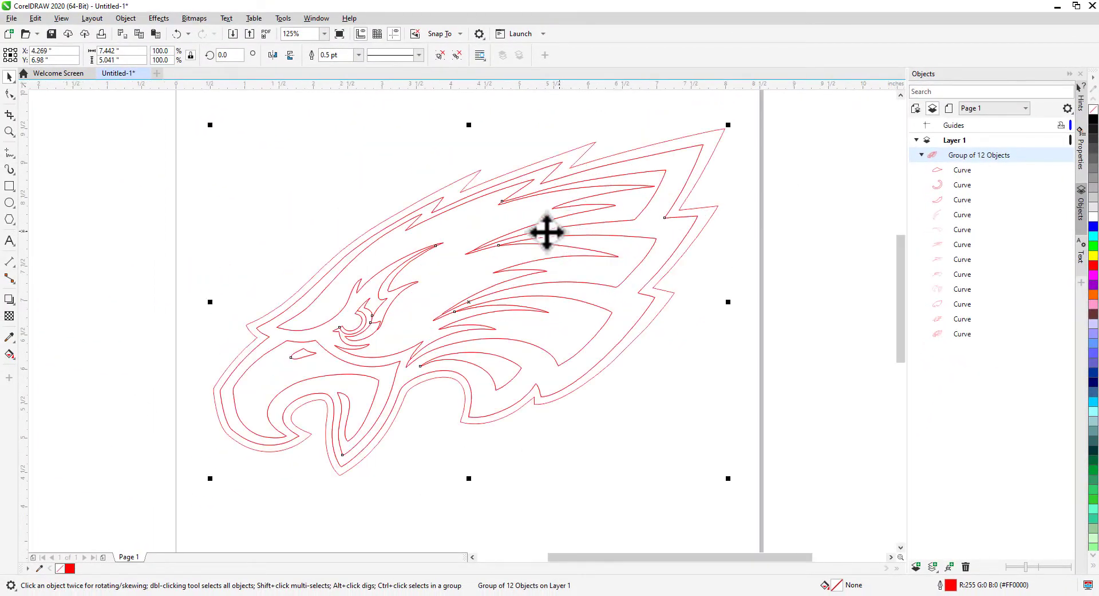
scroll(524, 232, "down", 2)
left_click(357, 196)
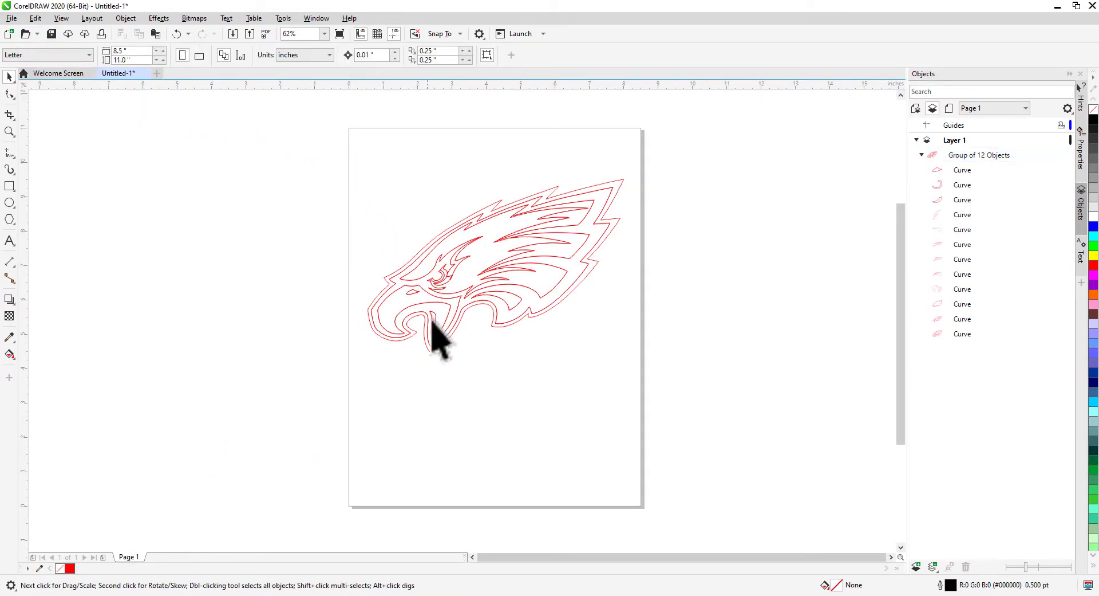
Step: Ungroup the red outlined eagles logo into separate curves
scroll(427, 338, "up", 2)
scroll(421, 278, "down", 2)
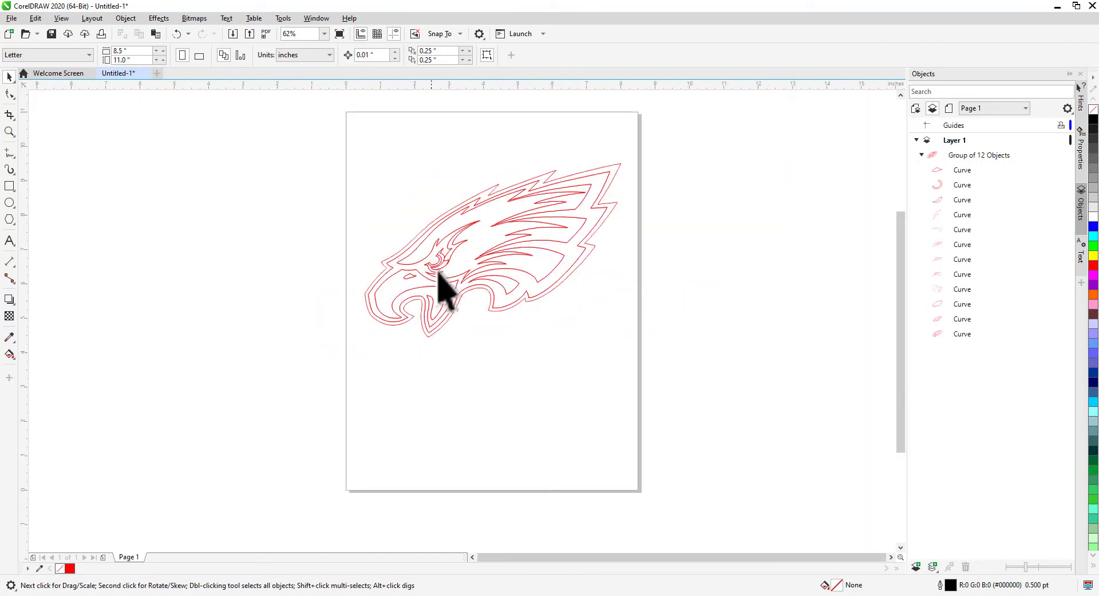
scroll(490, 230, "up", 2)
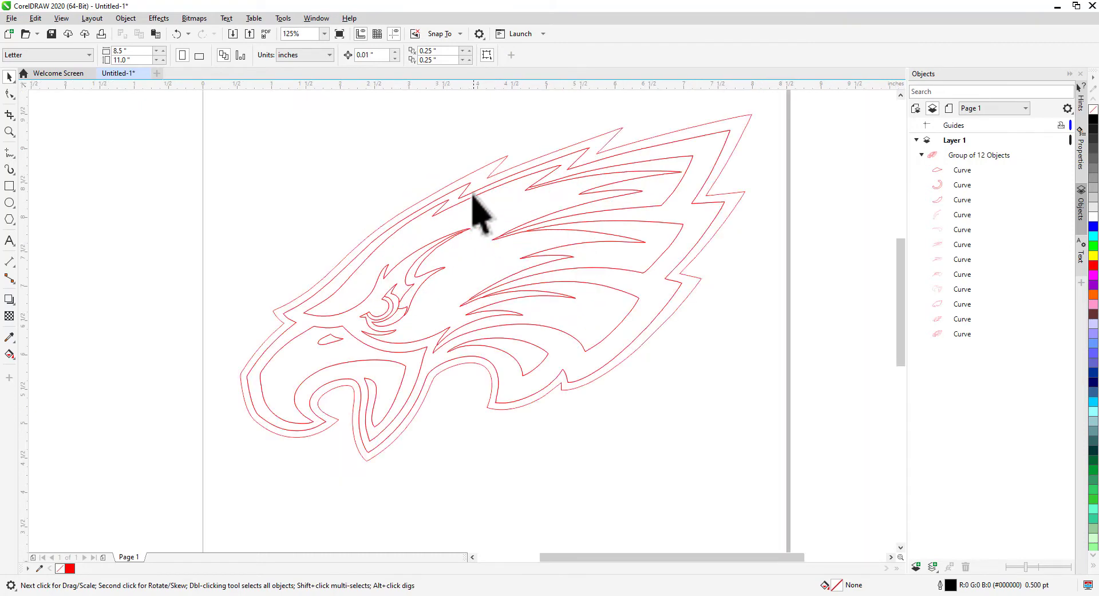
left_click(430, 192)
left_click(119, 18)
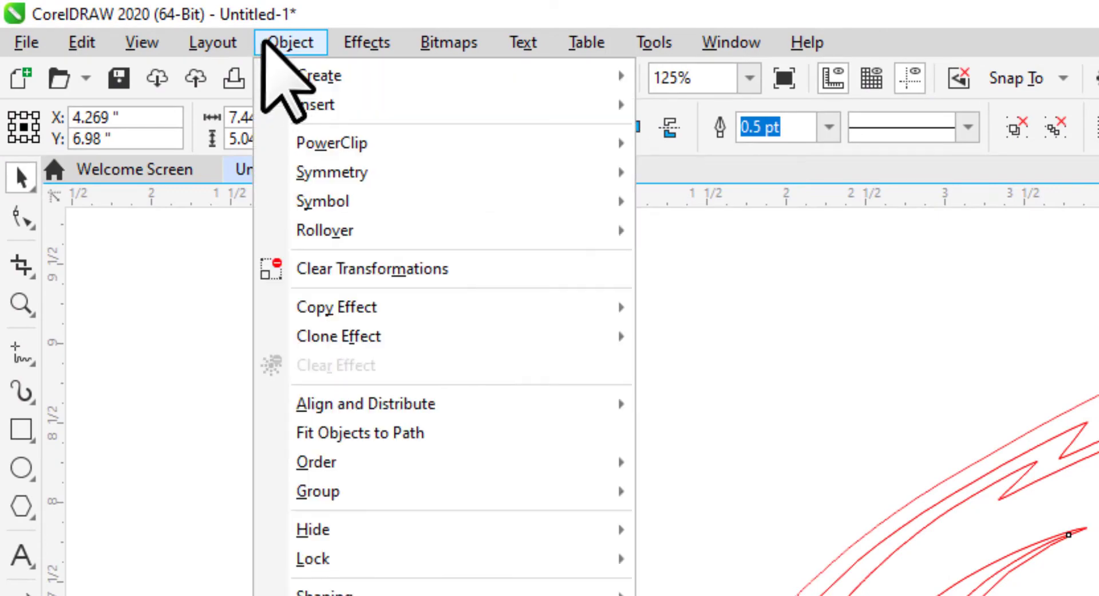
mouse_move(371, 493)
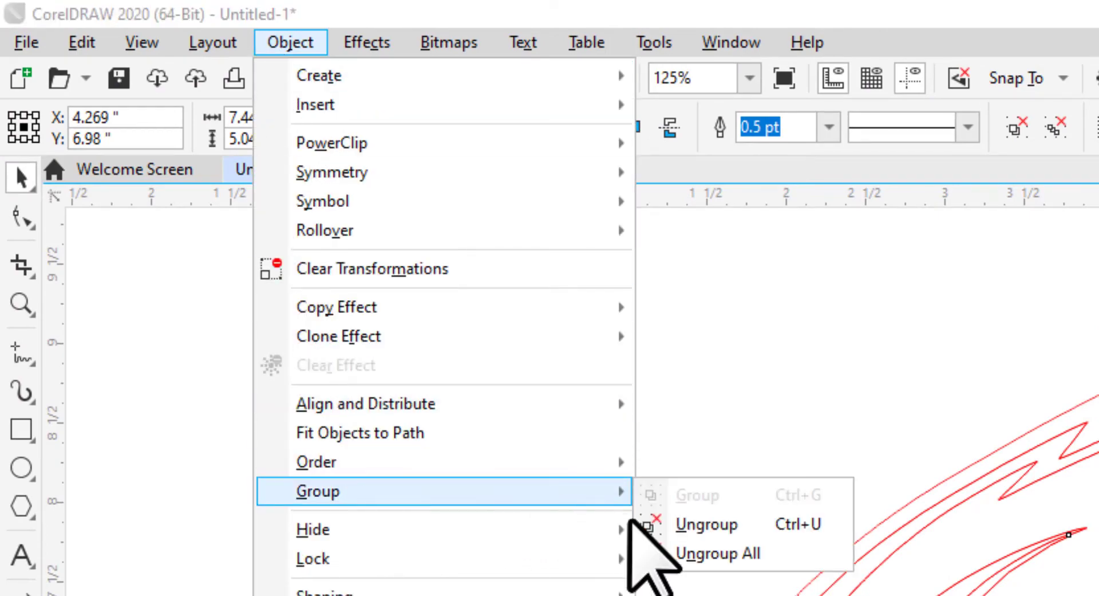
left_click(704, 522)
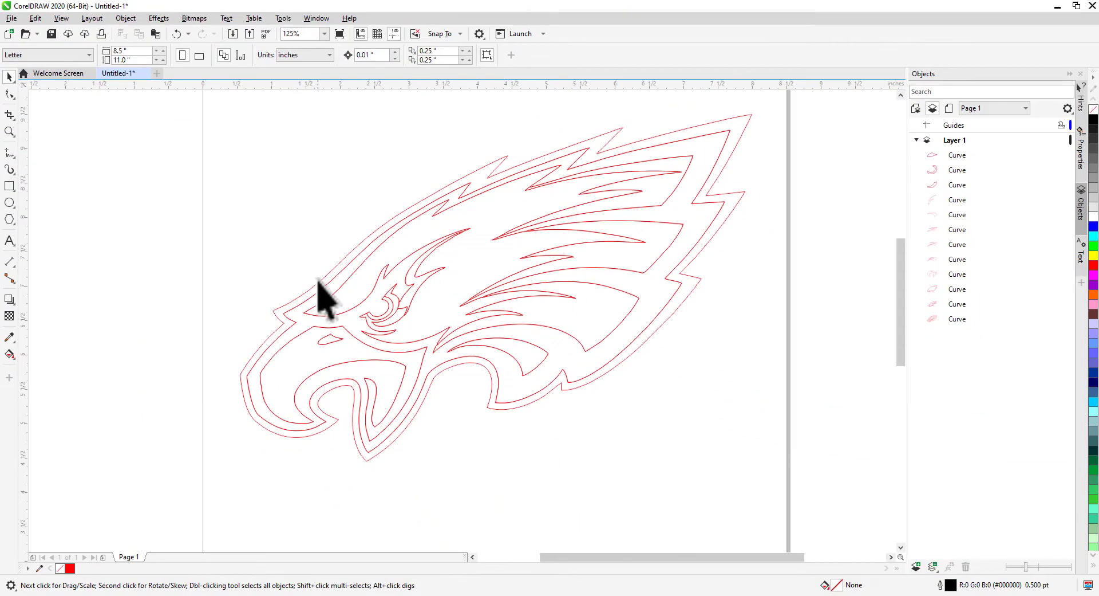
Step: Delete the outermost border curve surrounding the eagle head
left_click(314, 284)
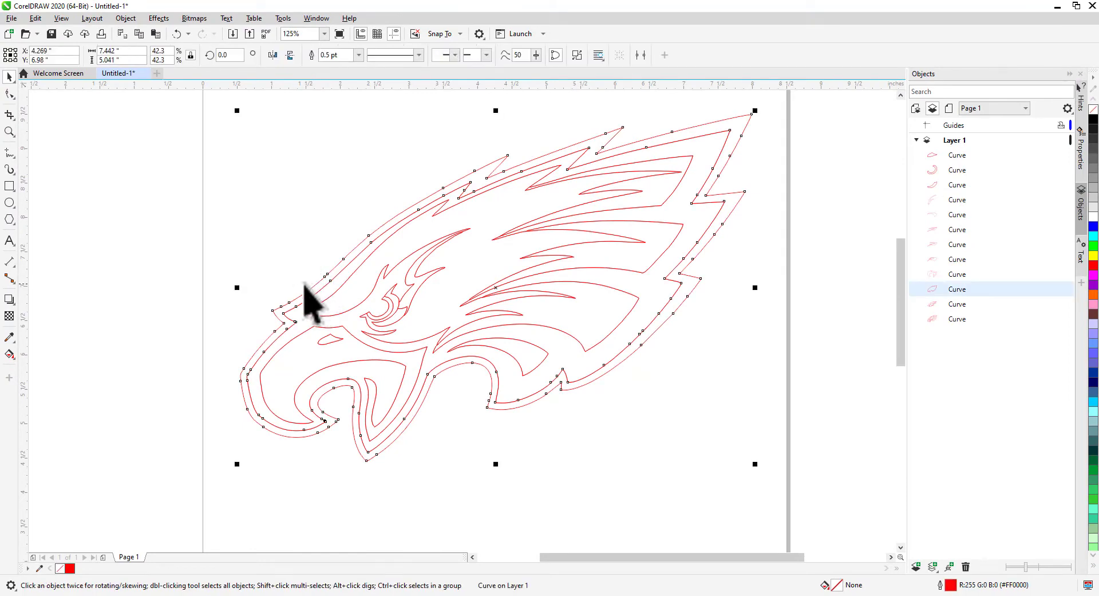
left_click(300, 290)
left_click(303, 293)
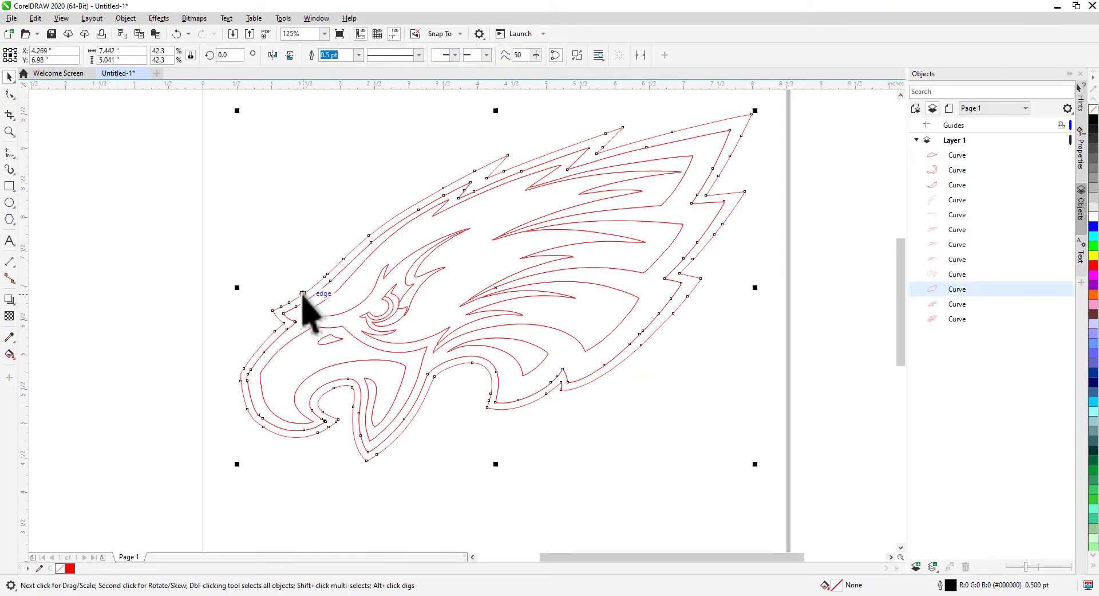
key("Delete")
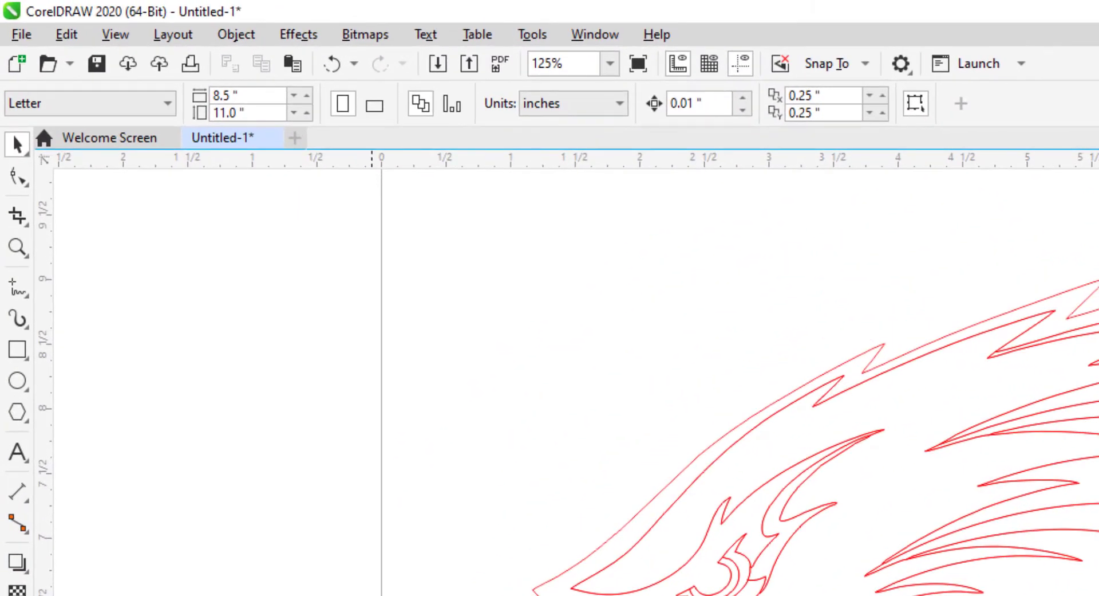
Step: Start exporting the logo into the corel draw folder in the DWG - AutoCAD format
left_click(21, 35)
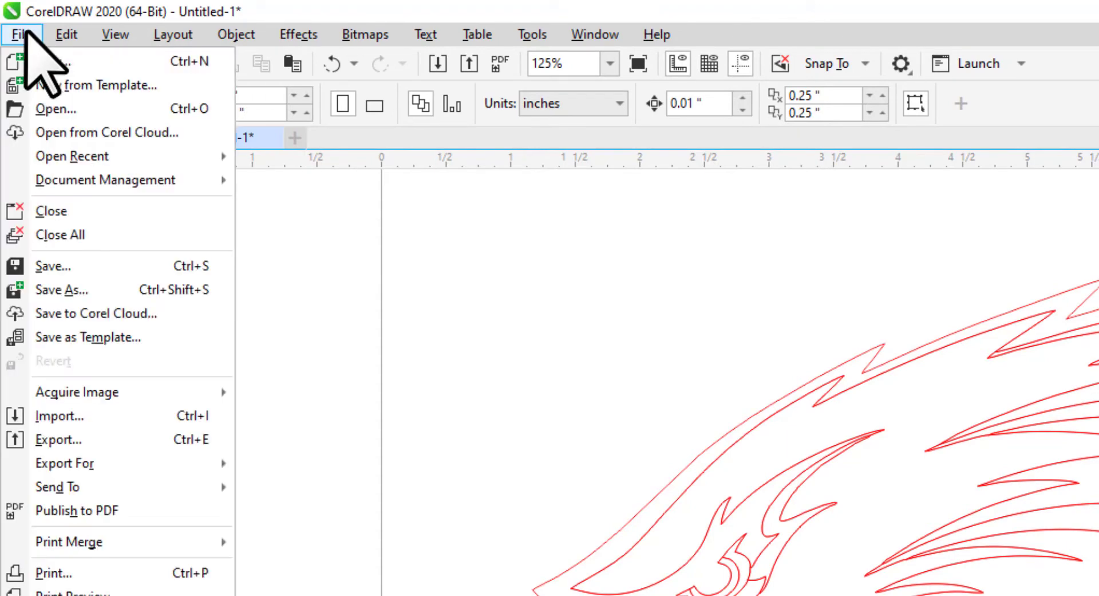
left_click(55, 440)
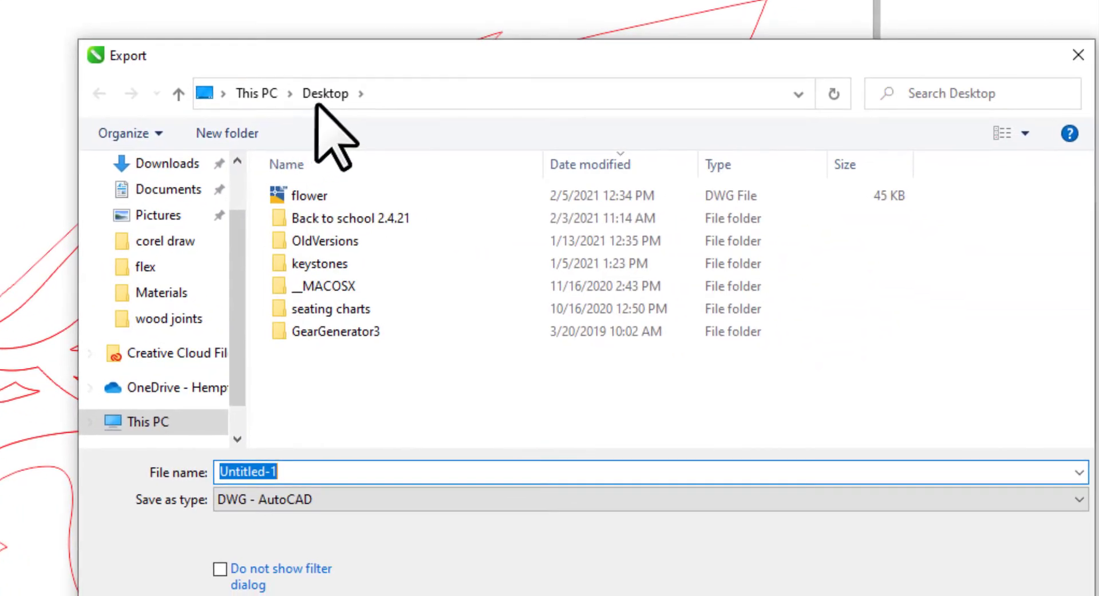
left_click(166, 243)
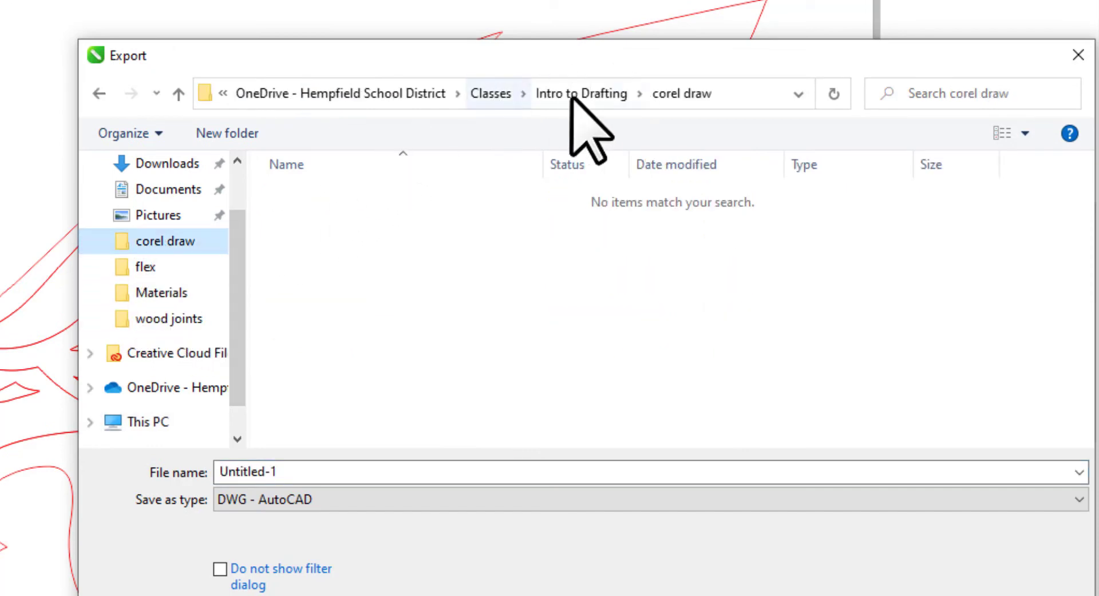
left_click(282, 497)
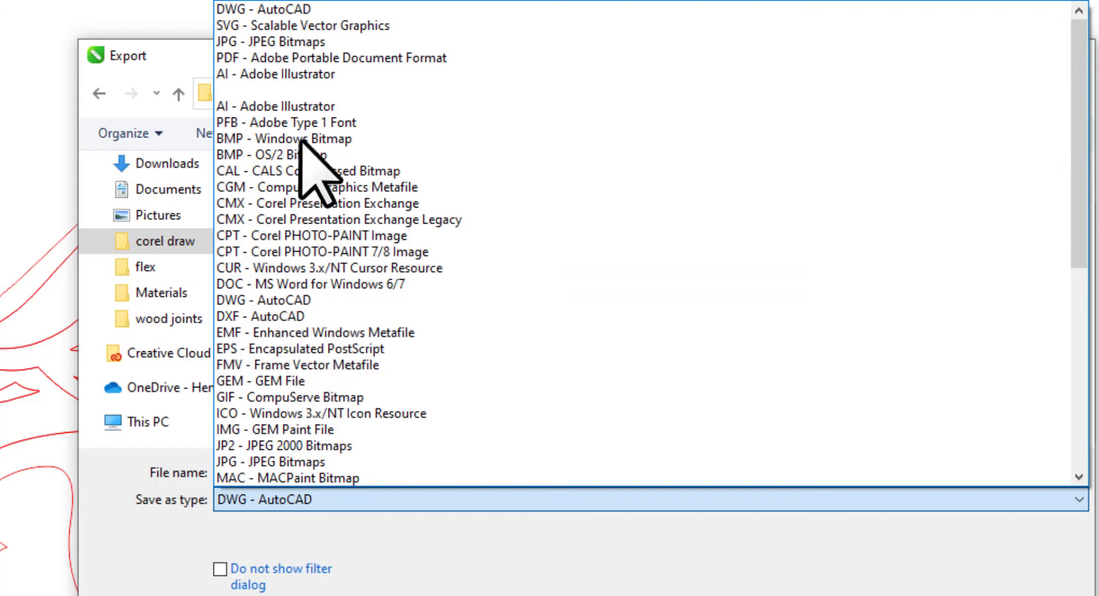
left_click(274, 303)
Step: Name the export file eagles logo trace and export it with unmapped fills set to Unfilled
double_click(259, 470)
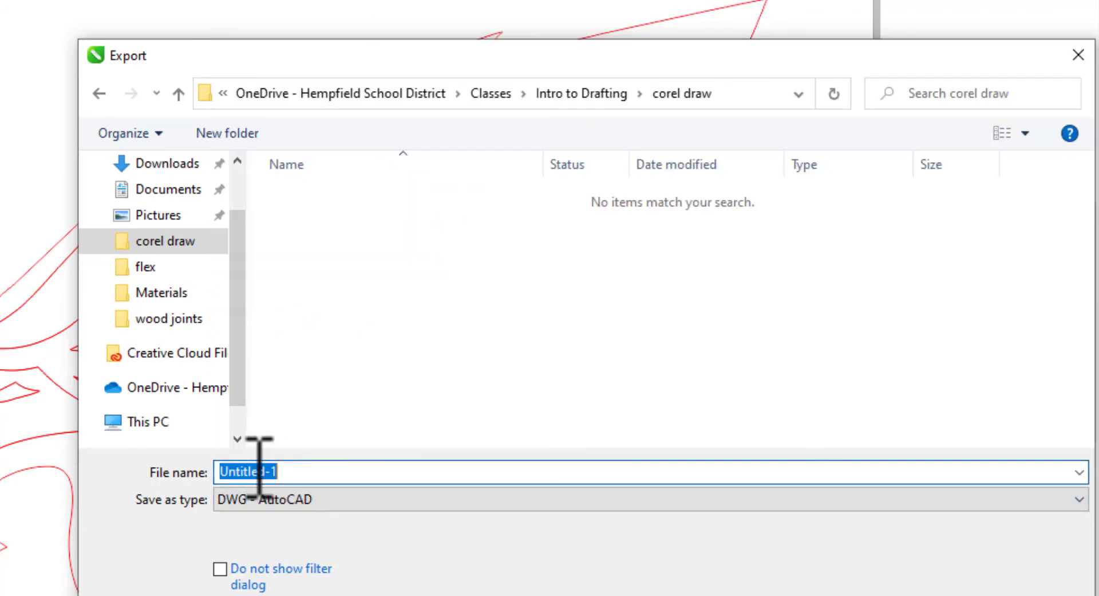
type("eagle")
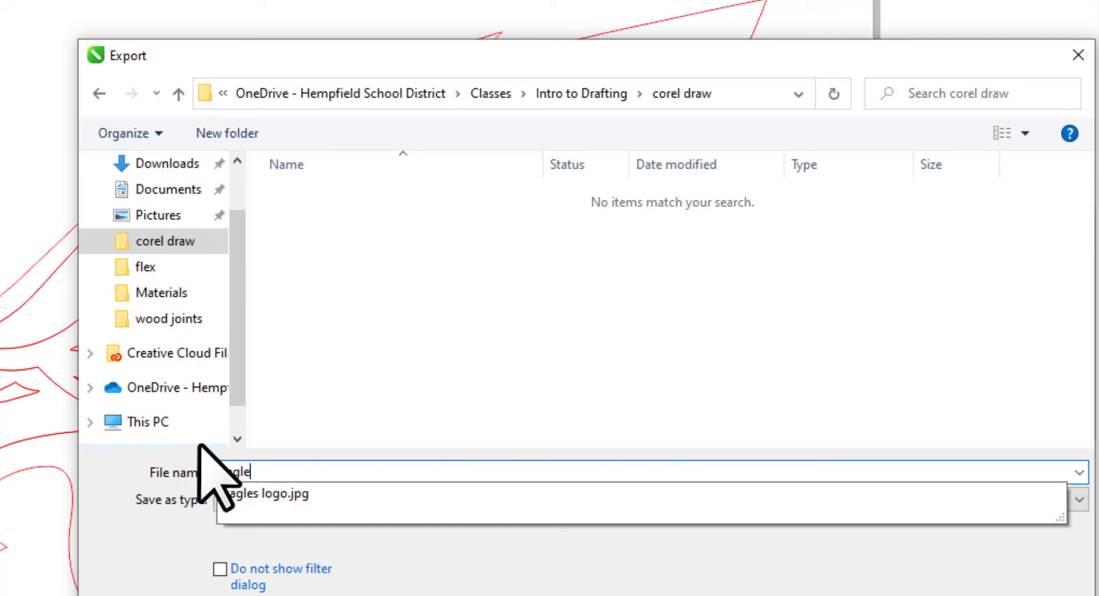
type("s logo trace")
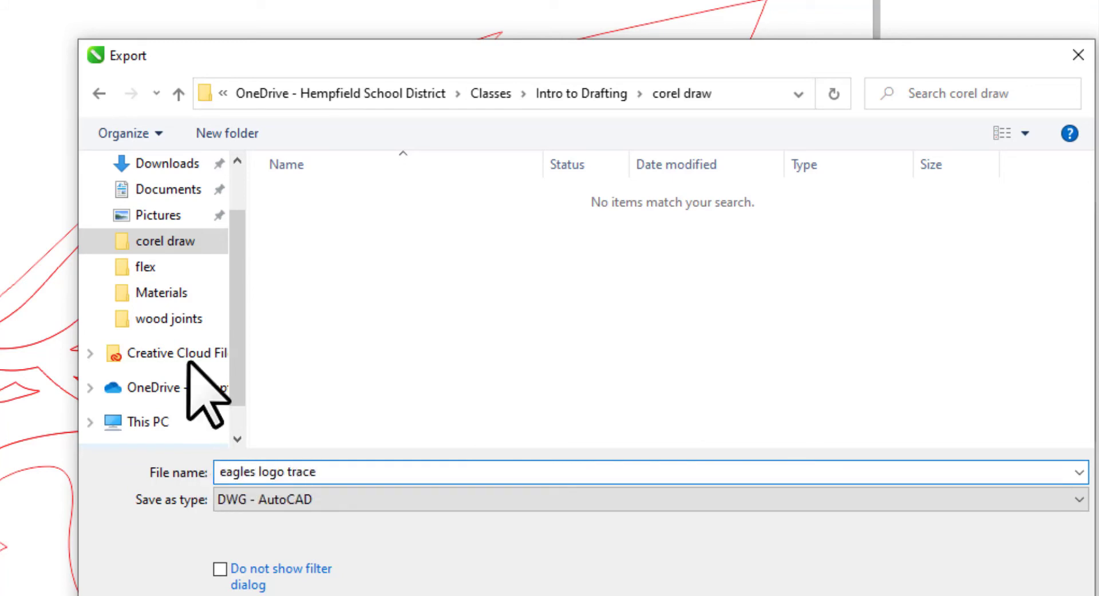
left_click(786, 525)
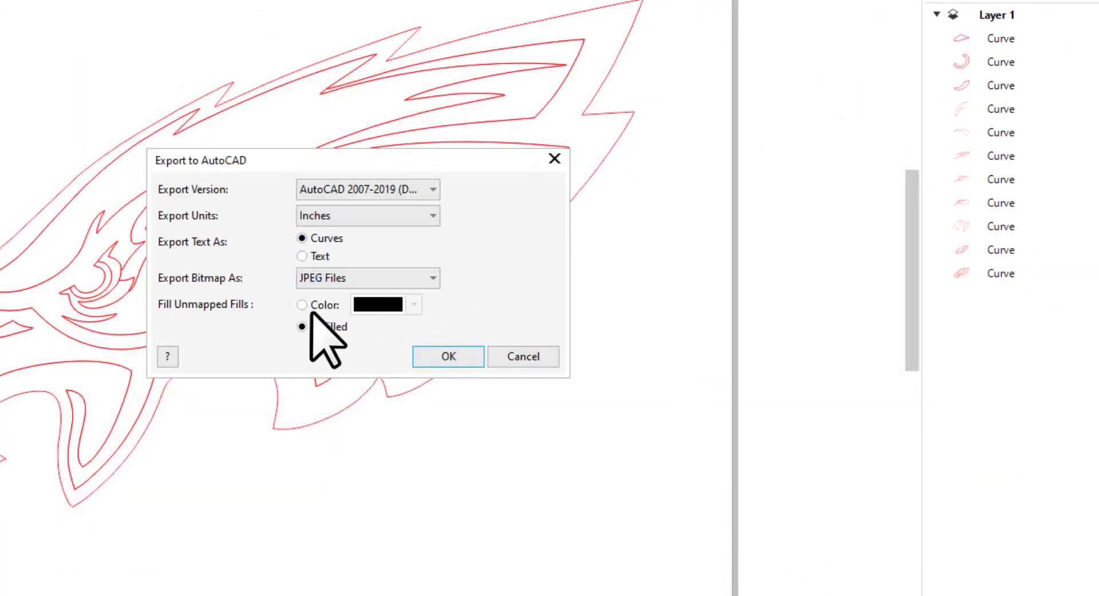
left_click(302, 304)
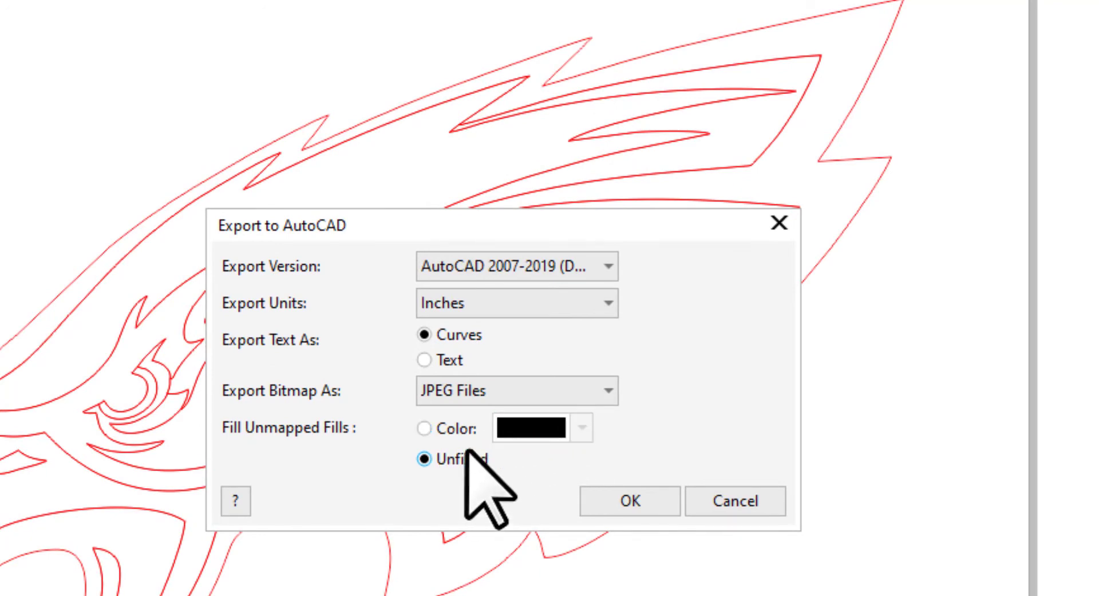
left_click(648, 499)
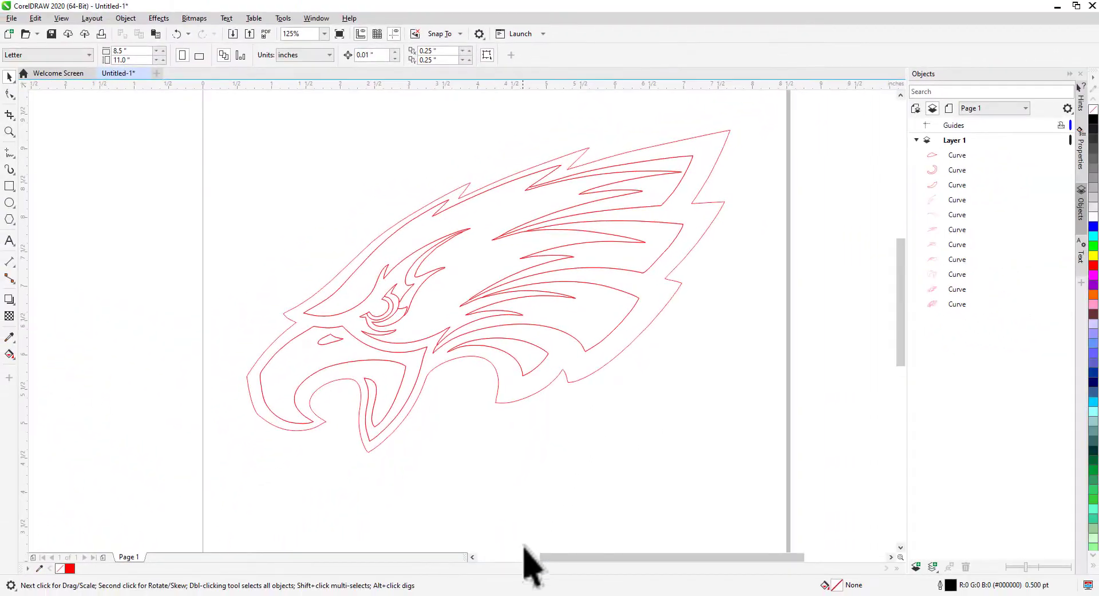
Step: Switch to the laser cutting sample drawing in AutoCAD and browse to the OneDrive folder for a file to open
left_click(547, 595)
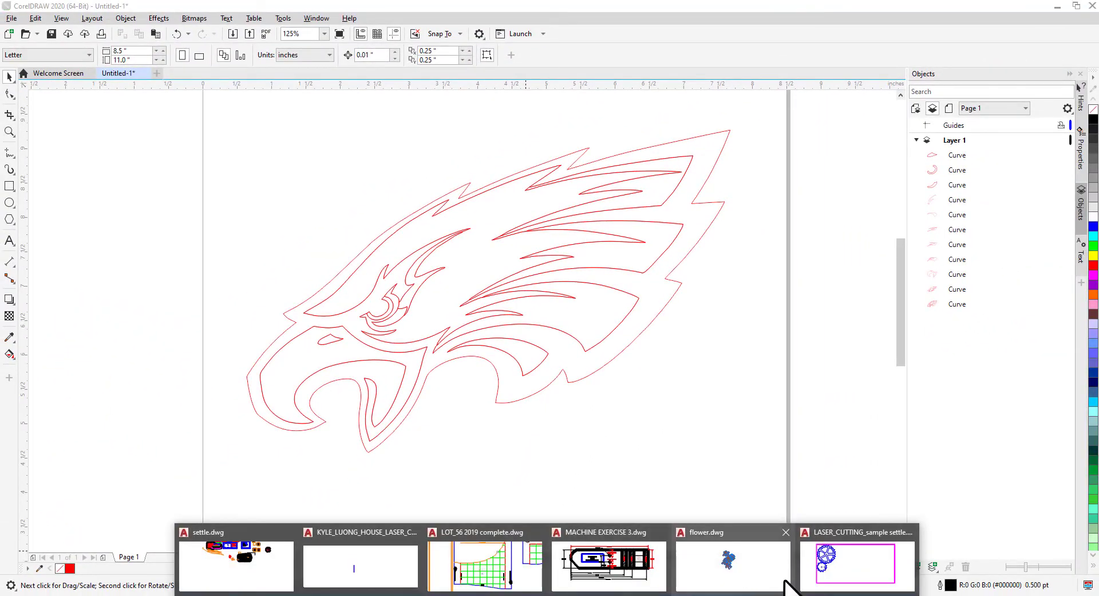
left_click(860, 568)
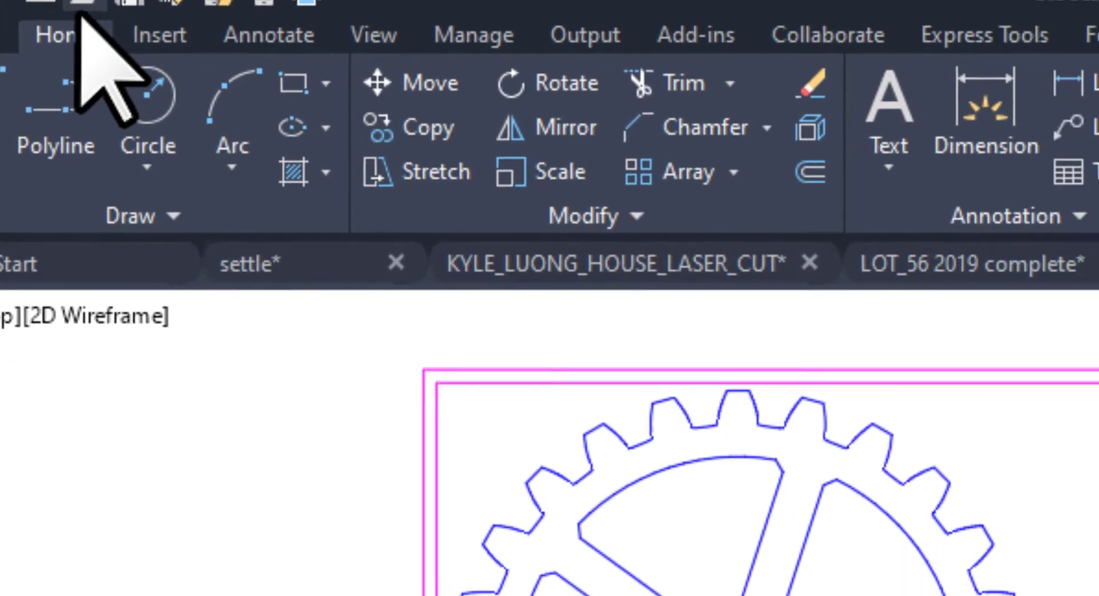
left_click(80, 9)
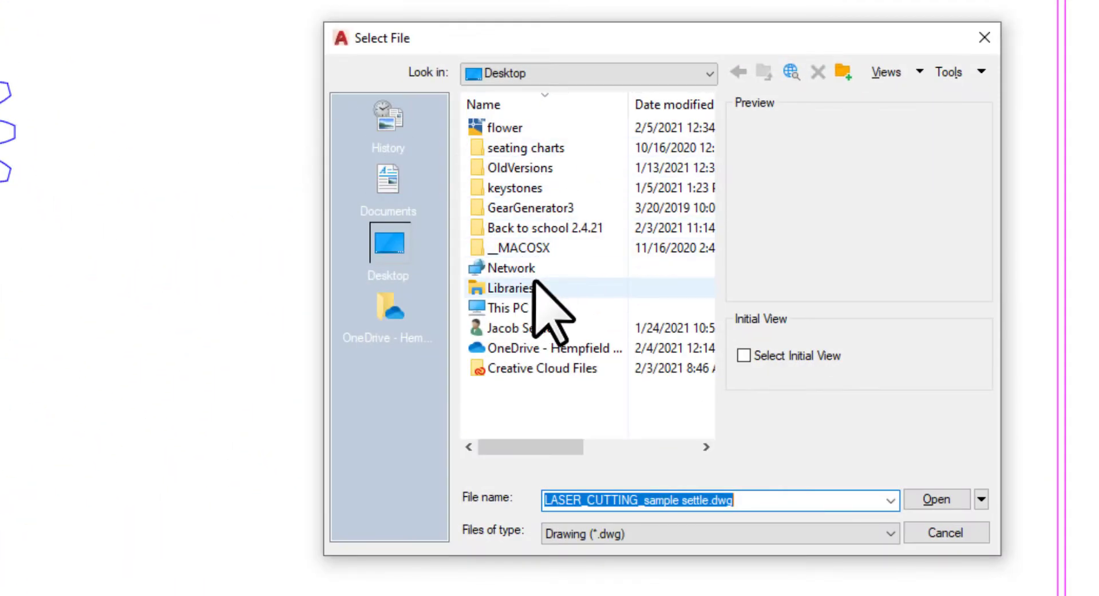
left_click(576, 72)
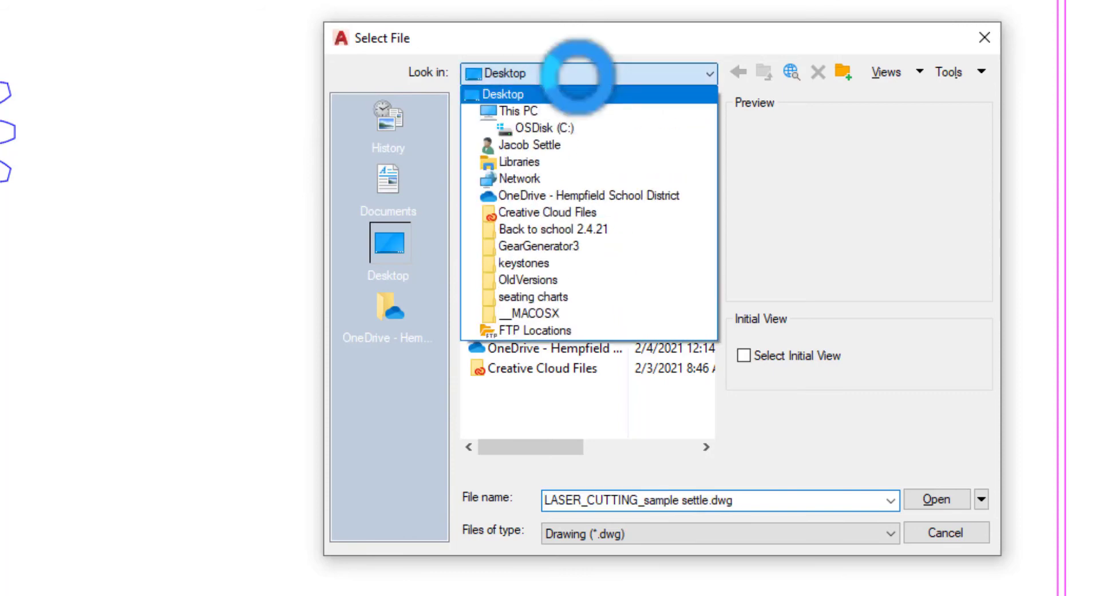
left_click(572, 194)
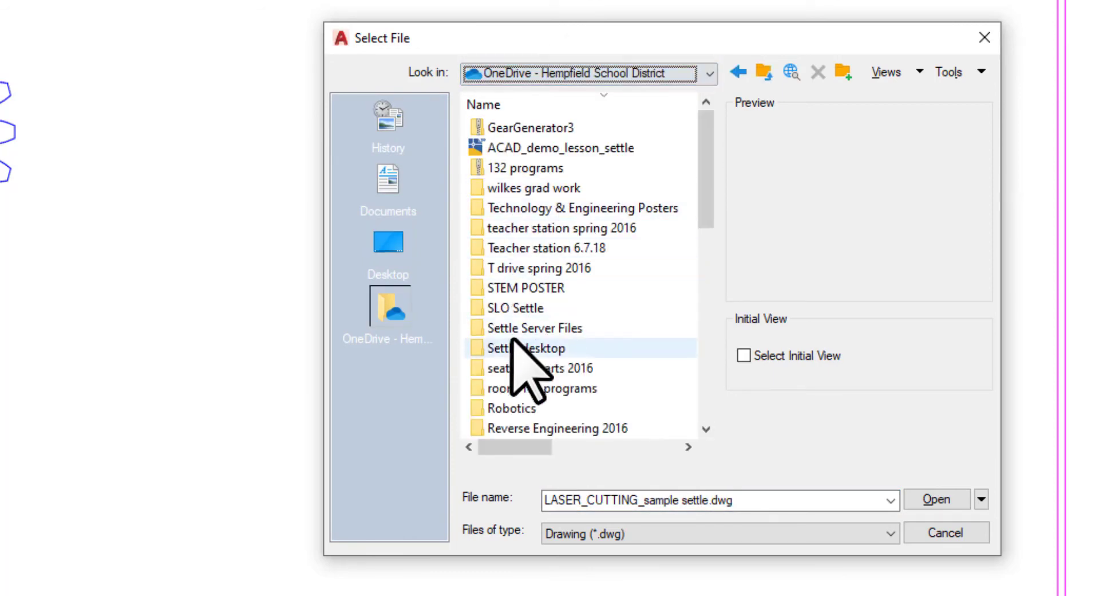
Step: Browse through the Classes and Intro to Drafting folders into the corel draw folder
scroll(530, 321, "down", 3)
scroll(538, 310, "up", 3)
scroll(509, 240, "down", 3)
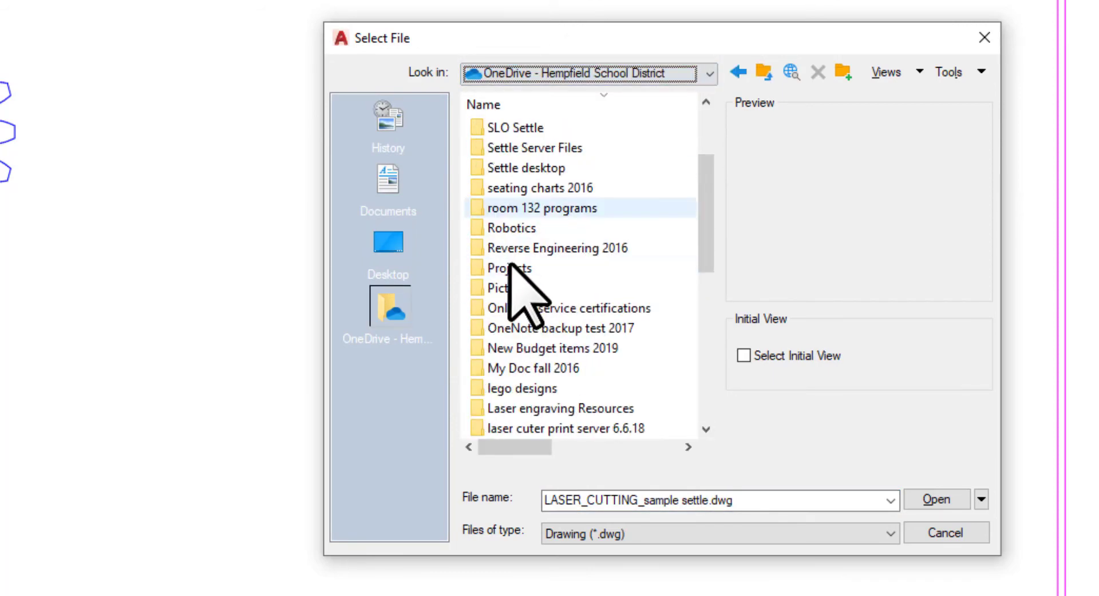
scroll(513, 267, "up", 3)
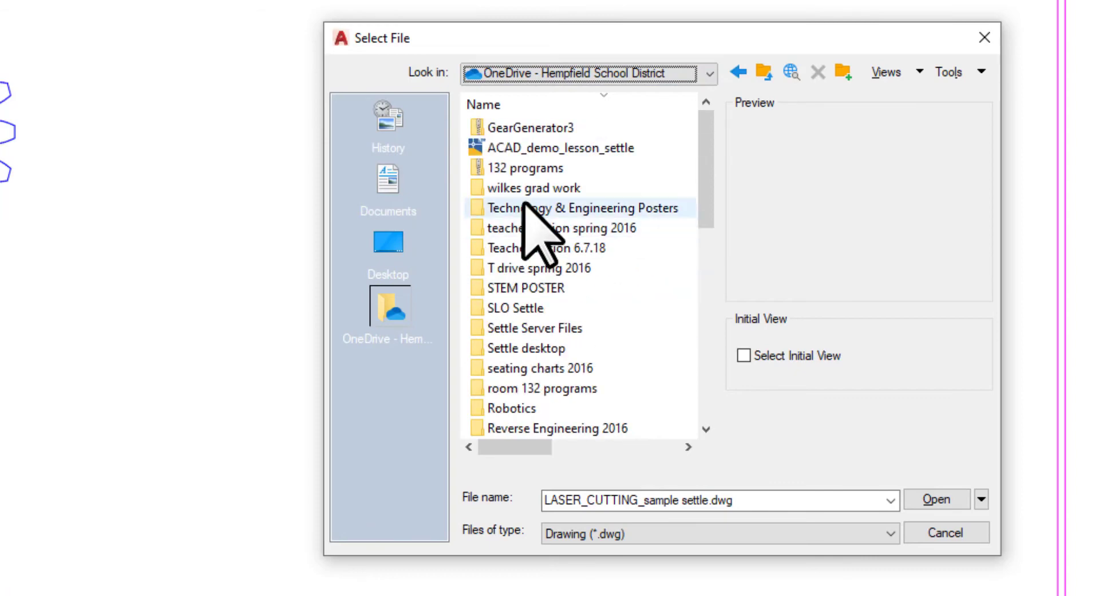
scroll(512, 267, "down", 5)
scroll(511, 261, "down", 3)
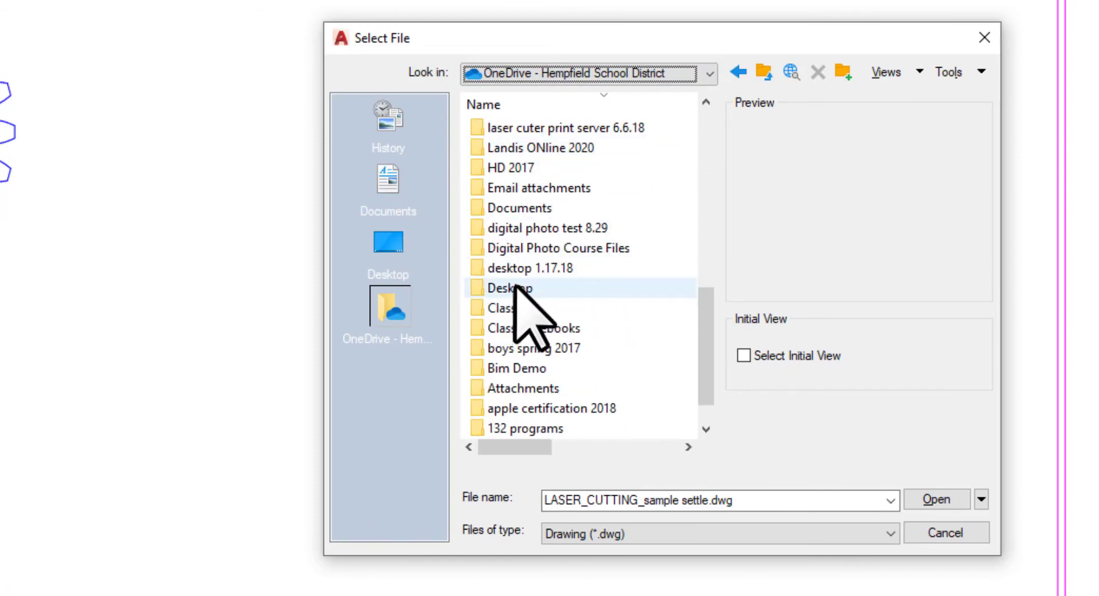
left_click(510, 309)
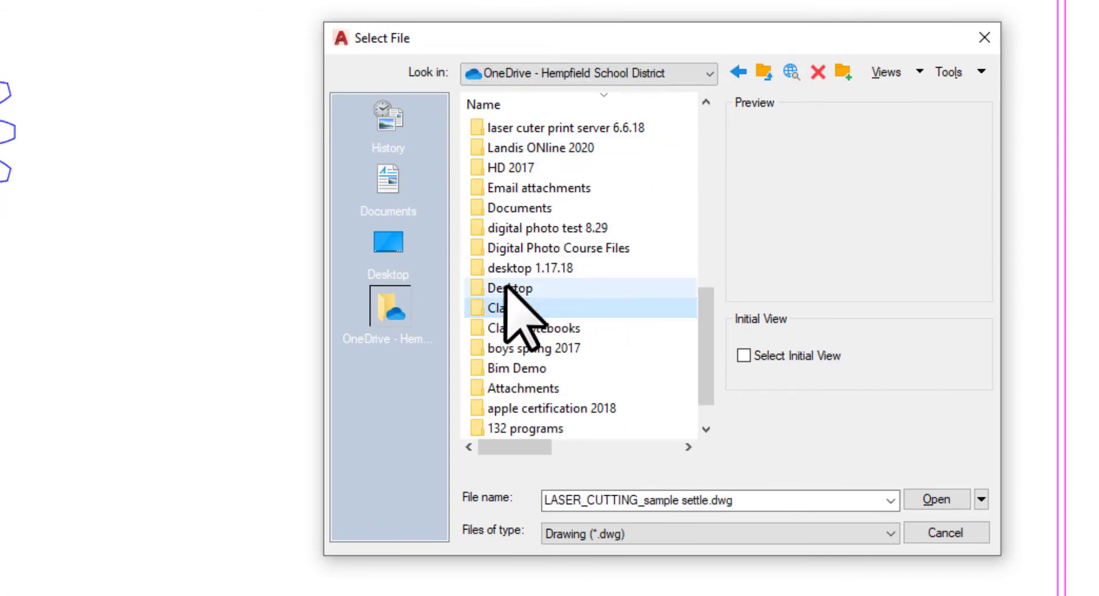
double_click(534, 310)
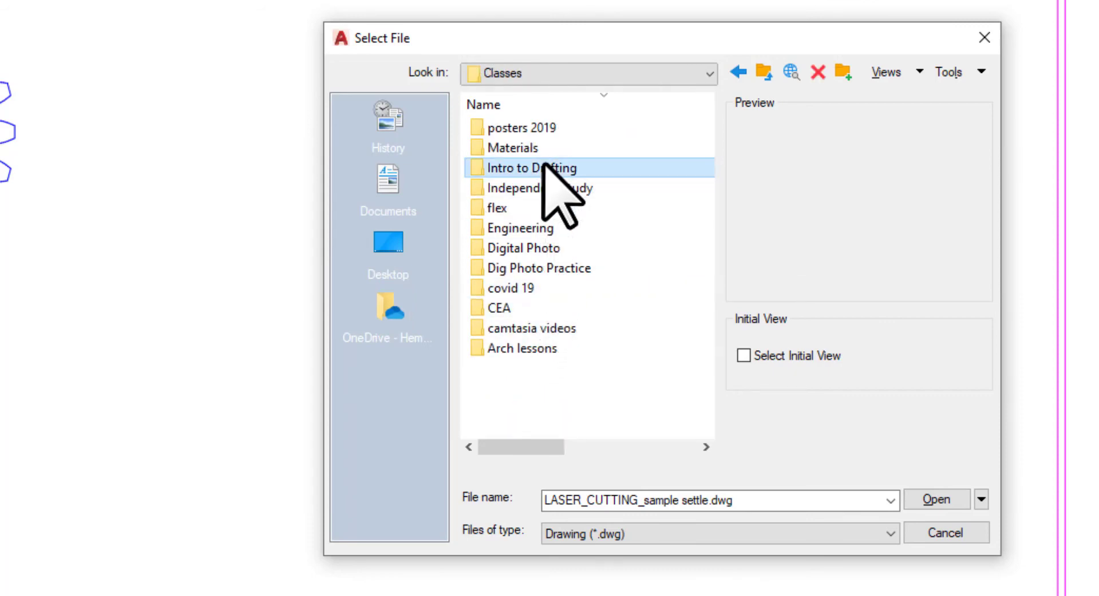
double_click(544, 167)
scroll(533, 333, "down", 2)
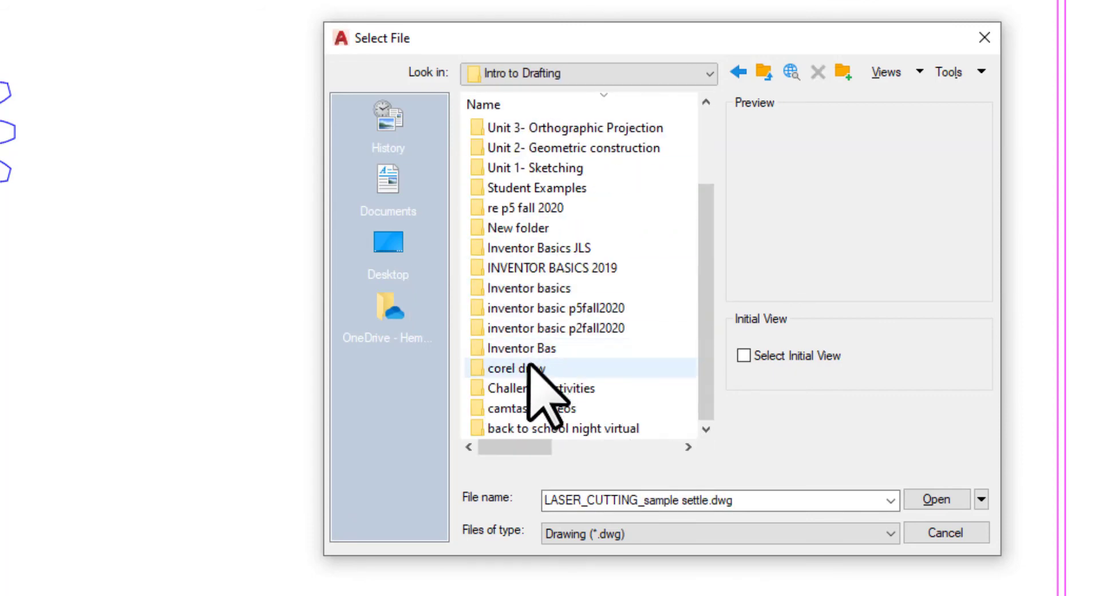
double_click(541, 369)
Step: Open the eagles logo trace drawing, continuing although it is a foreign DWG file
left_click(550, 131)
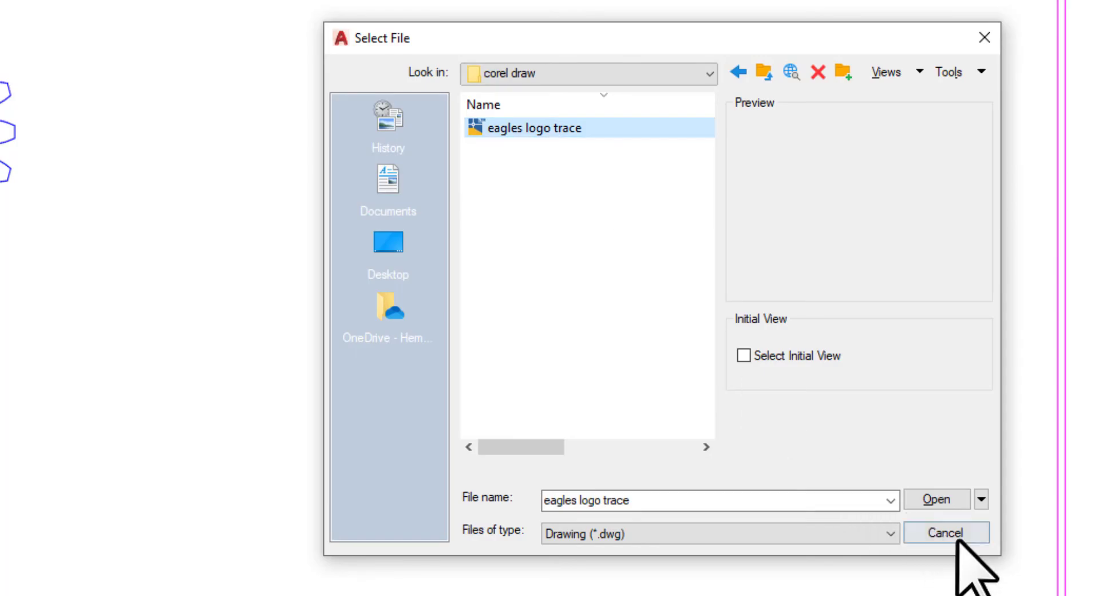
left_click(939, 498)
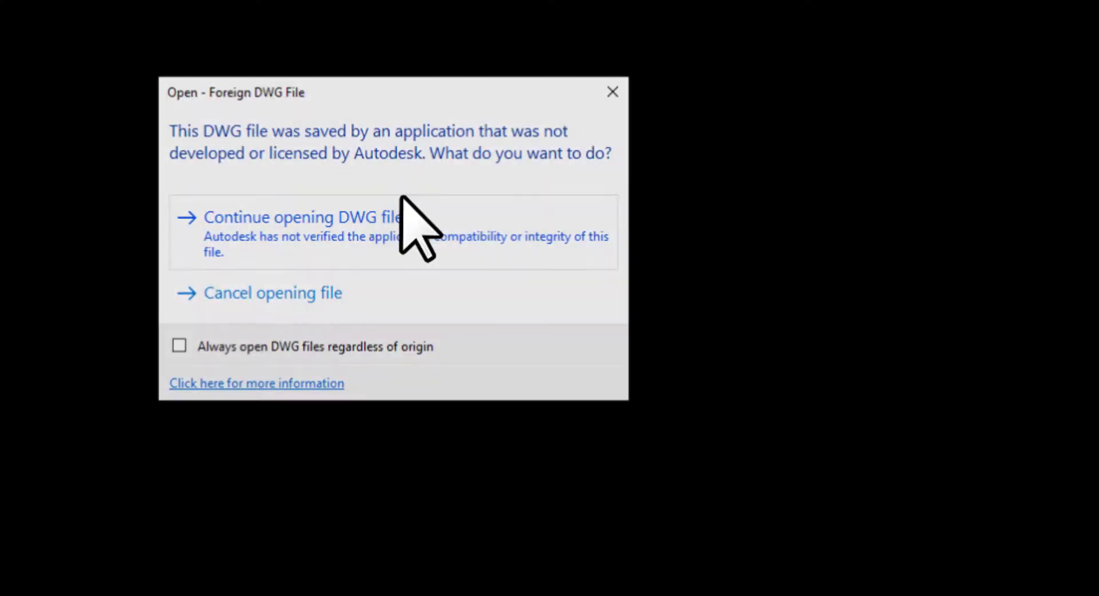
left_click(332, 218)
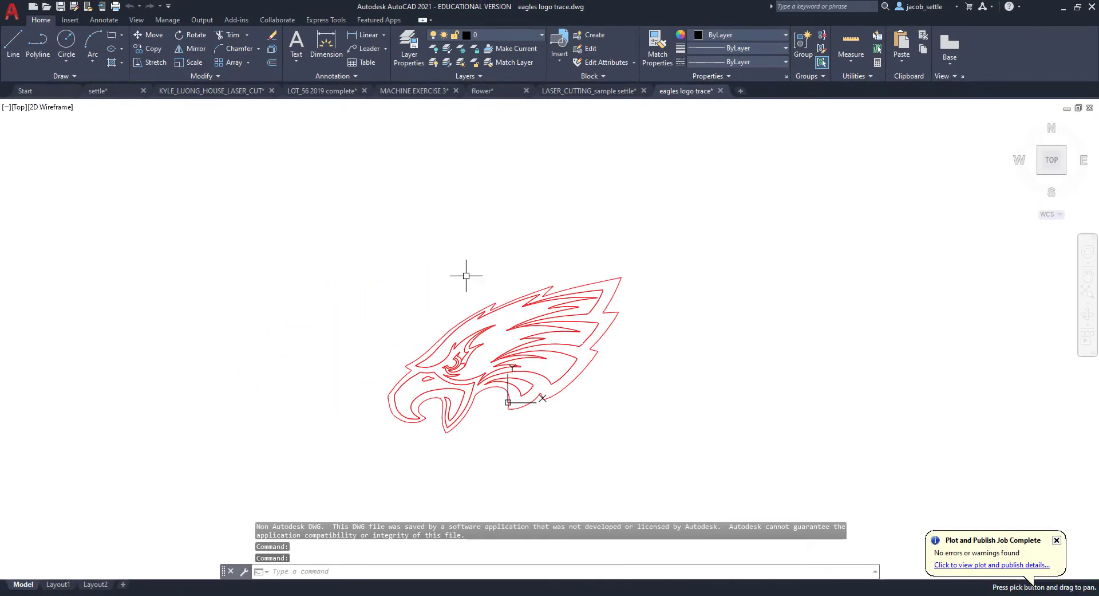
Step: Select all curves of the eagle logo and copy them to the clipboard
left_click(315, 200)
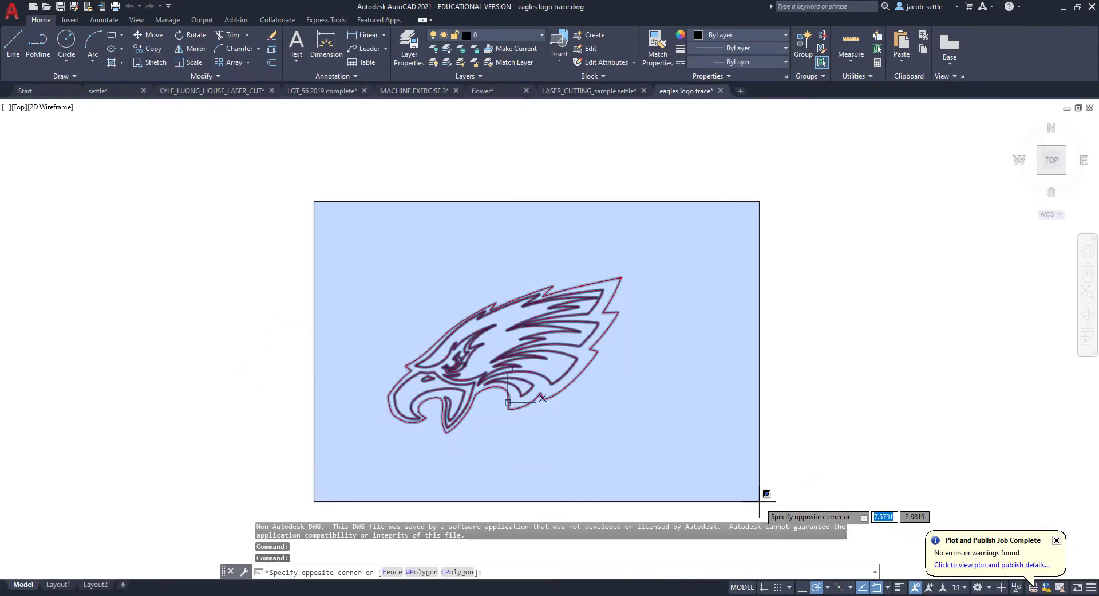
left_click(765, 492)
right_click(483, 167)
mouse_move(518, 201)
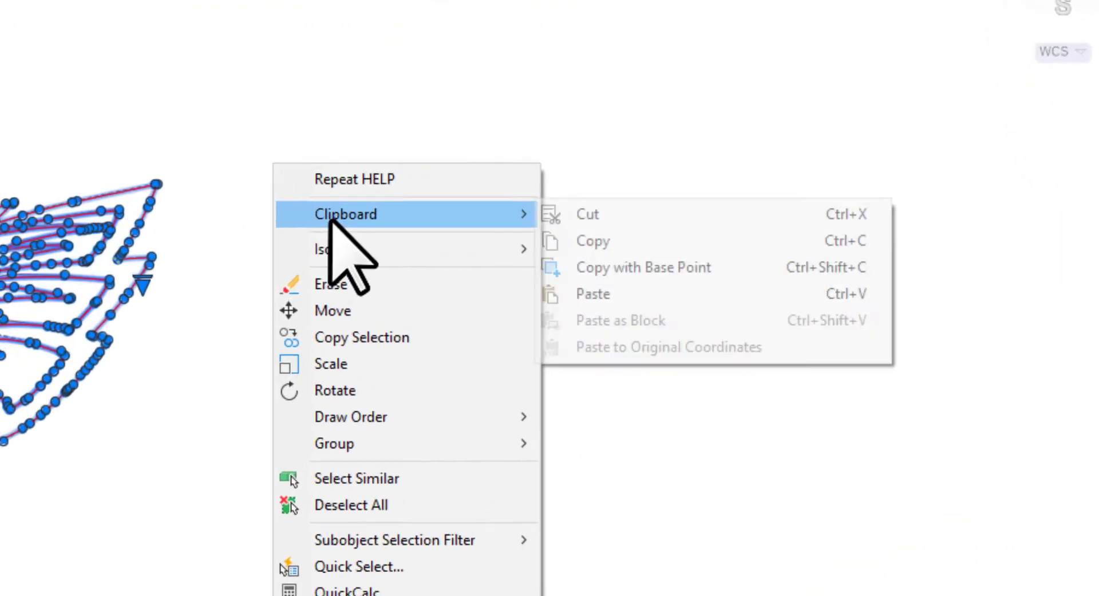
left_click(541, 242)
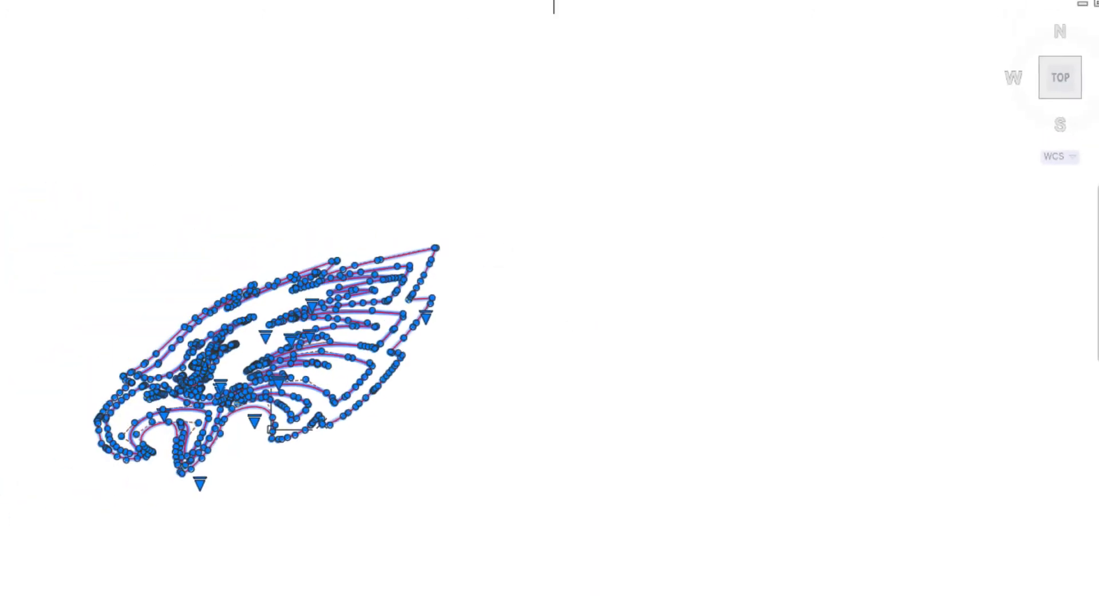
Step: Paste the copied eagle logo into the laser cutting sample drawing, in the empty area left of the magenta border
left_click(590, 90)
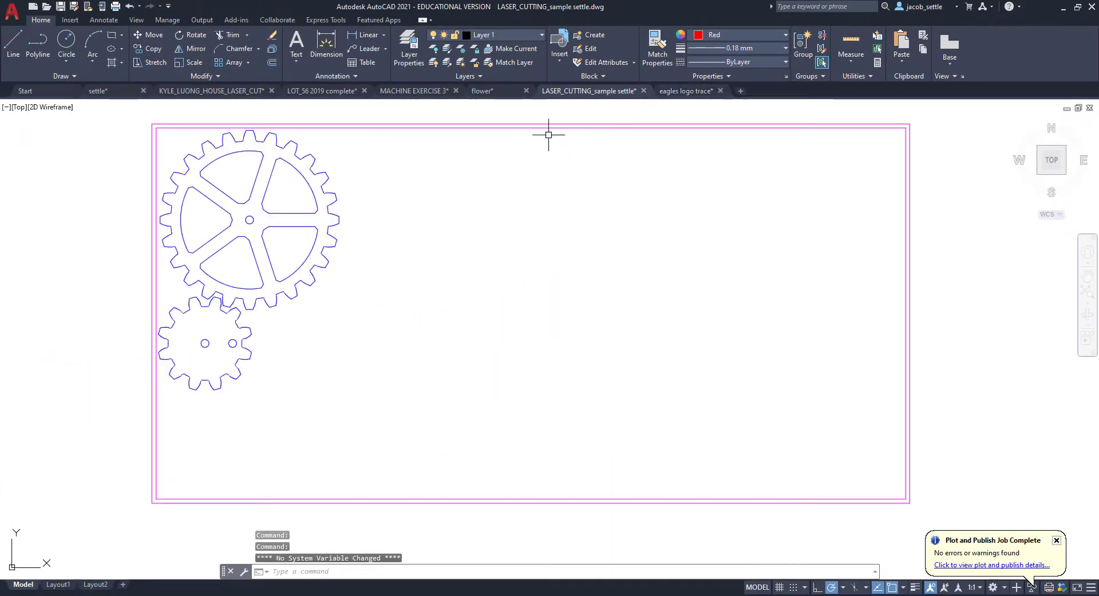
scroll(564, 255, "down", 8)
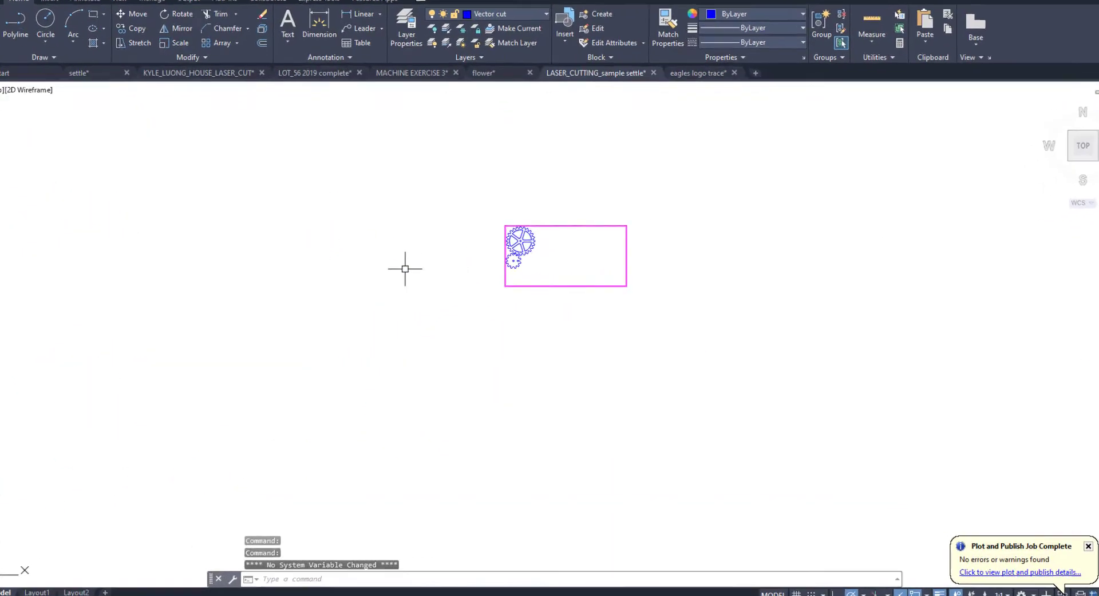
right_click(305, 254)
mouse_move(252, 169)
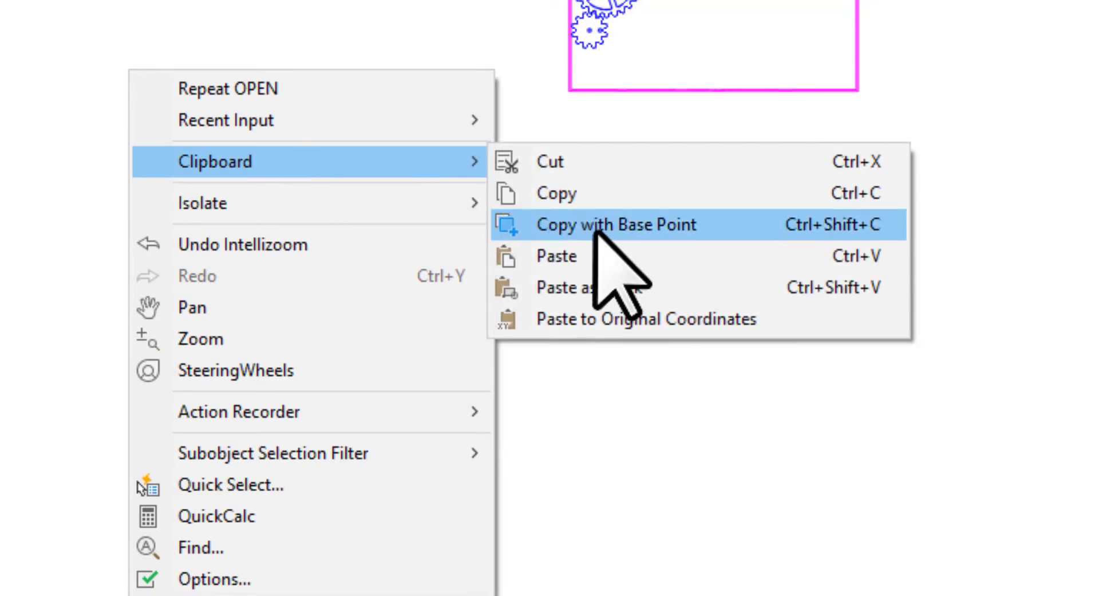
left_click(572, 243)
left_click(260, 76)
scroll(272, 37, "up", 8)
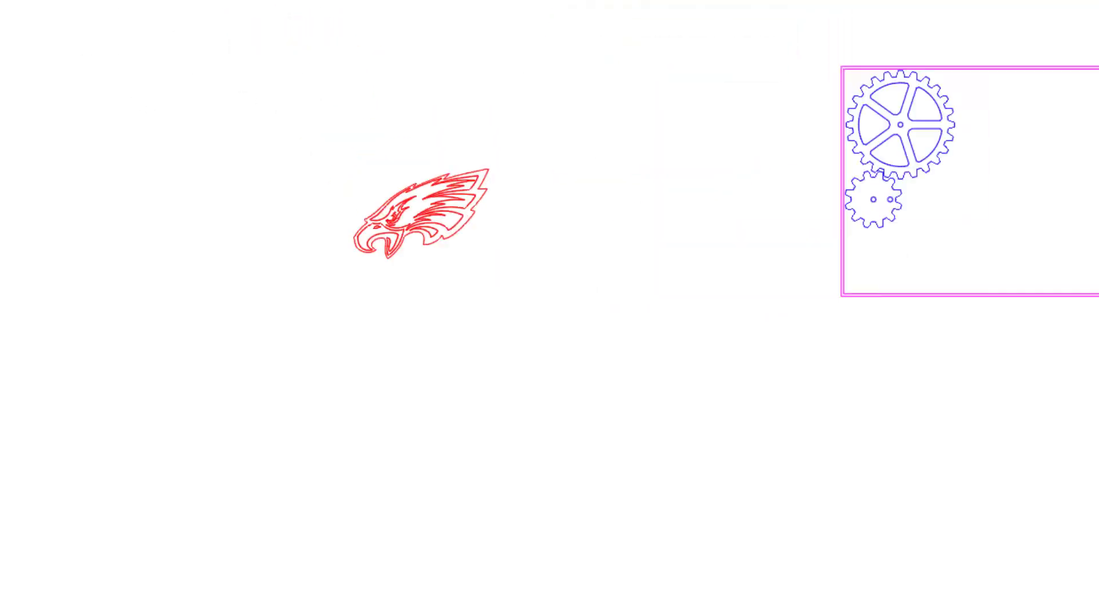
scroll(545, 341, "up", 2)
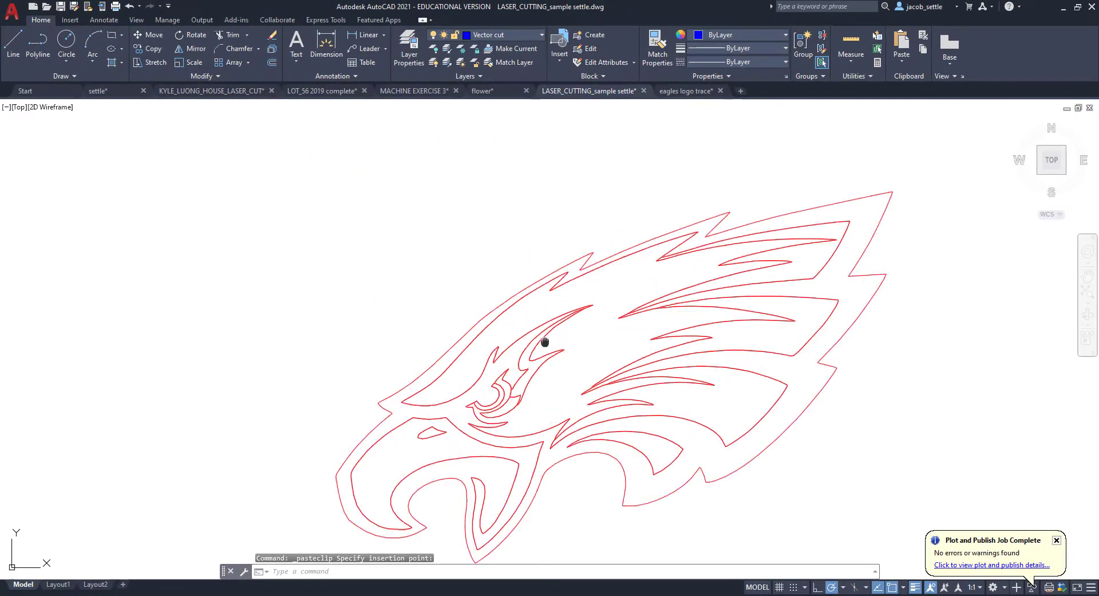
scroll(545, 342, "up", 1)
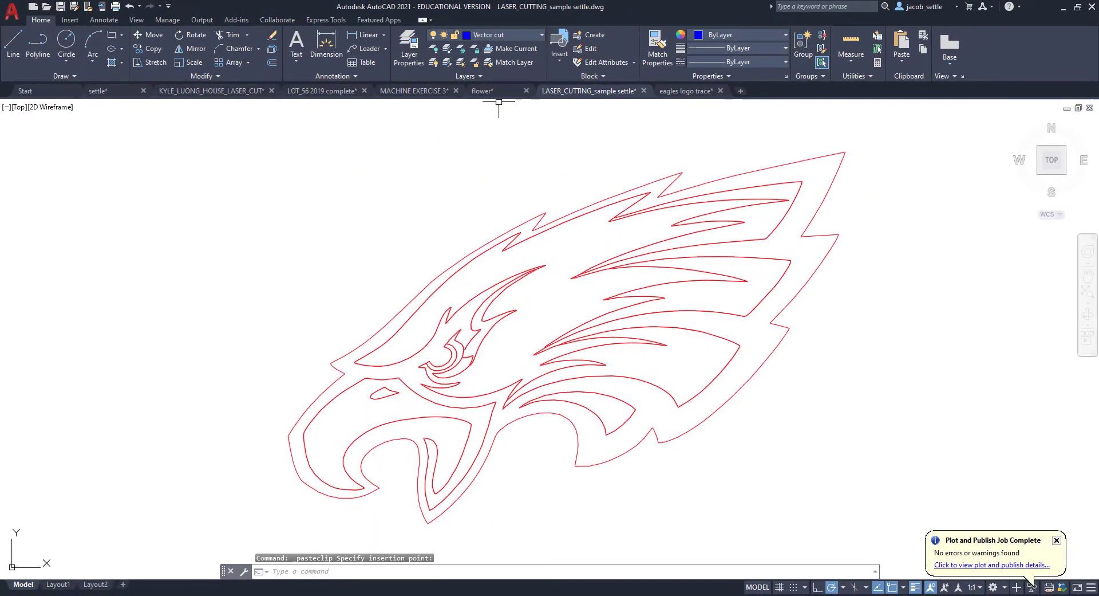
left_click(518, 35)
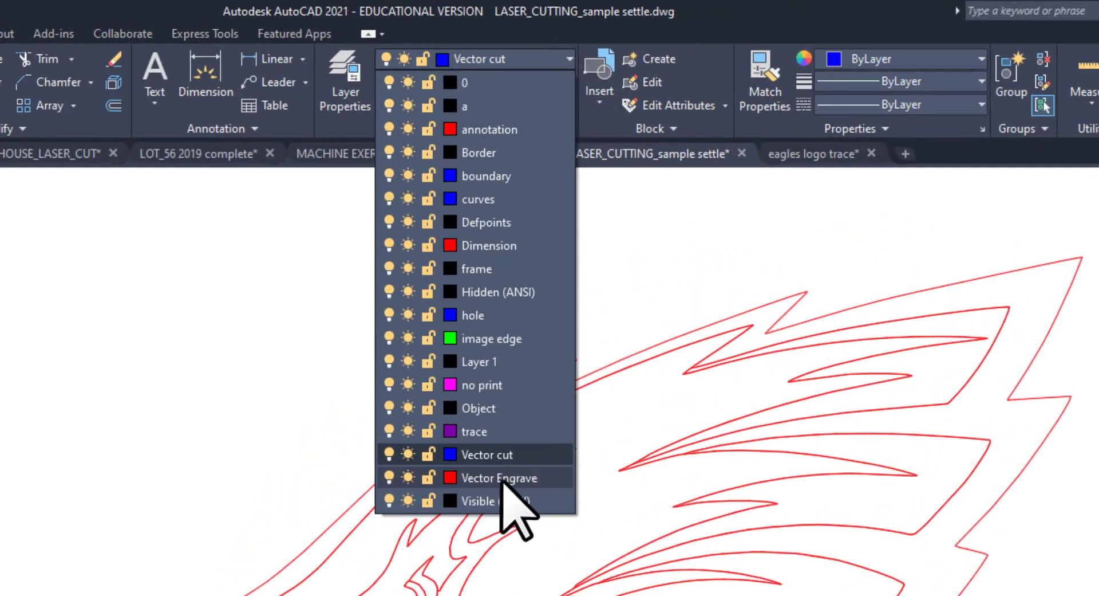
left_click(358, 336)
scroll(341, 325, "down", 5)
left_click(210, 324)
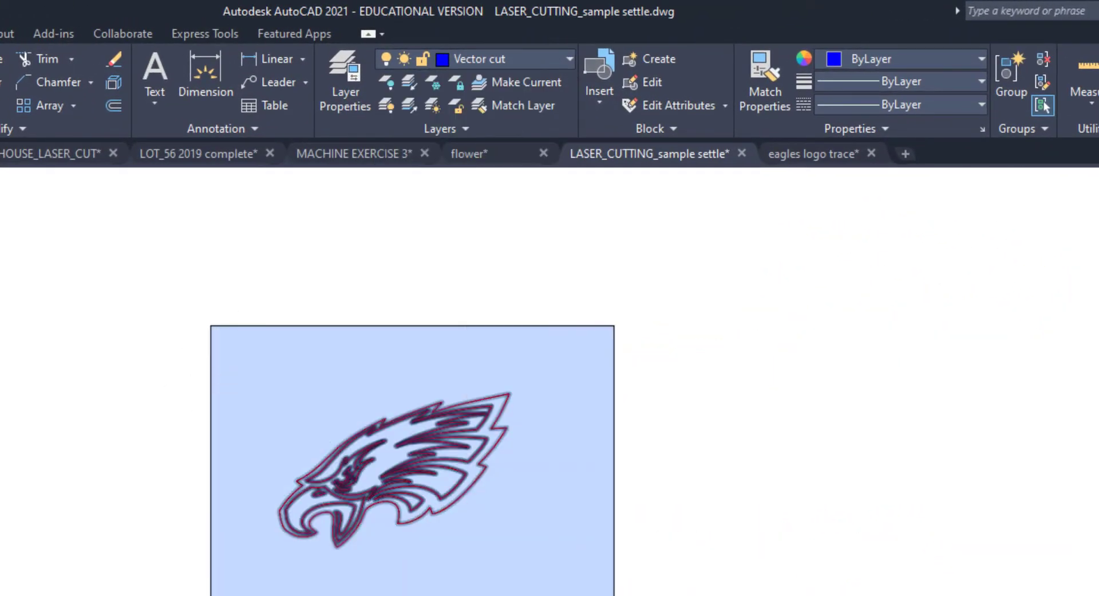
left_click(615, 594)
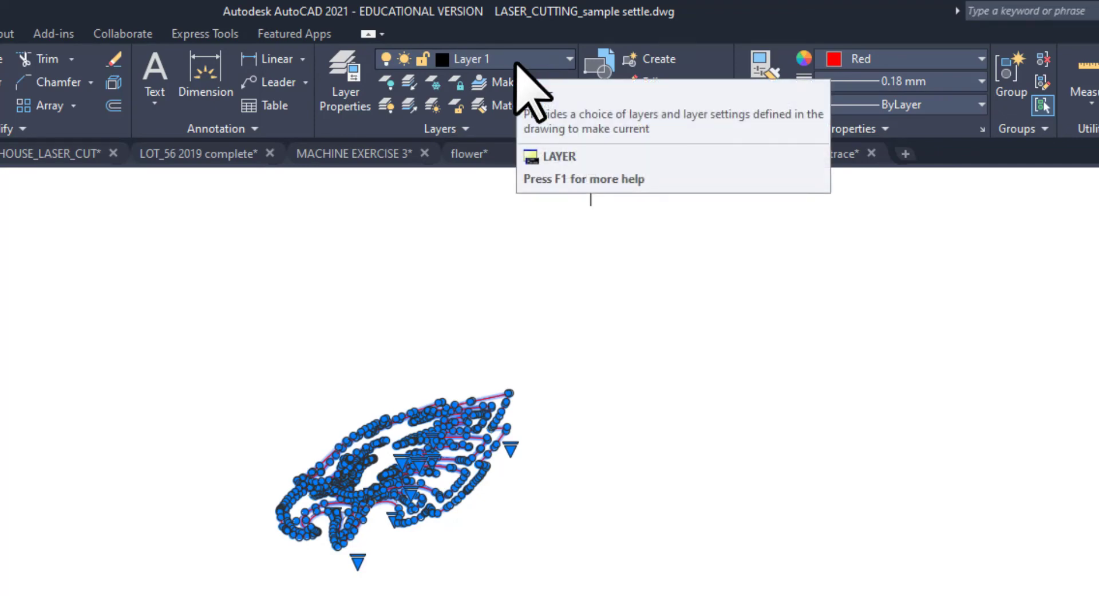
left_click(543, 82)
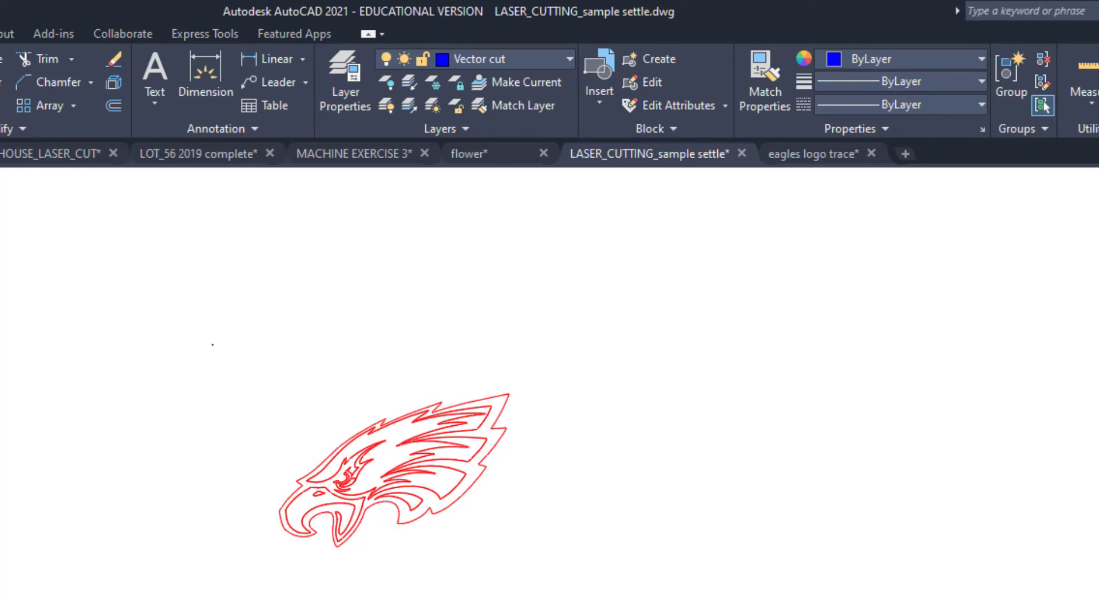
Step: Select all curves of the pasted eagle logo and assign them to the Vector Engrave layer
left_click(212, 344)
left_click(573, 593)
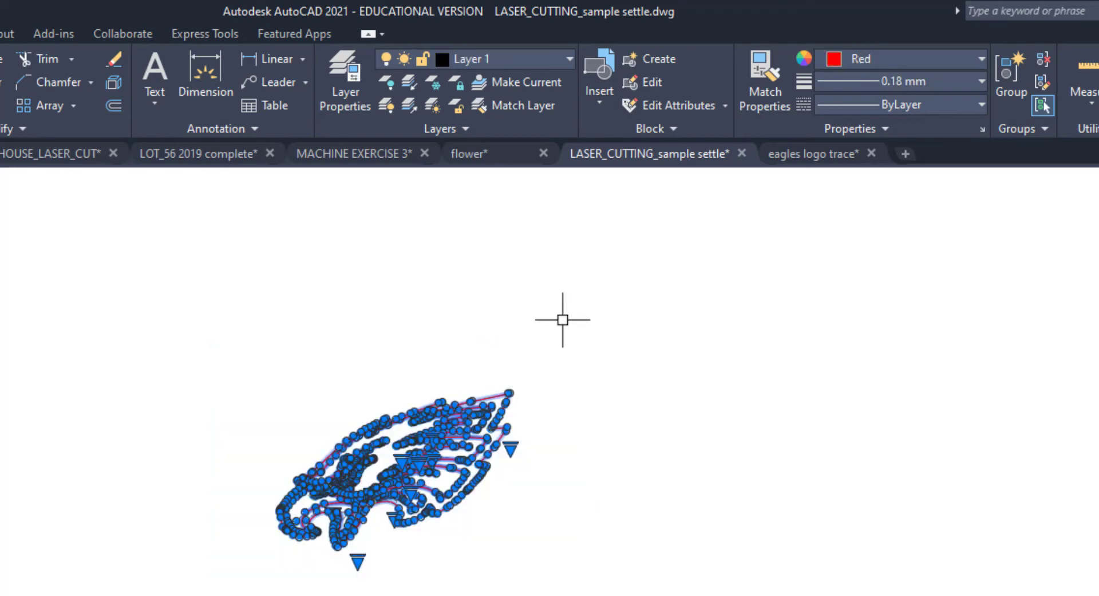
left_click(536, 63)
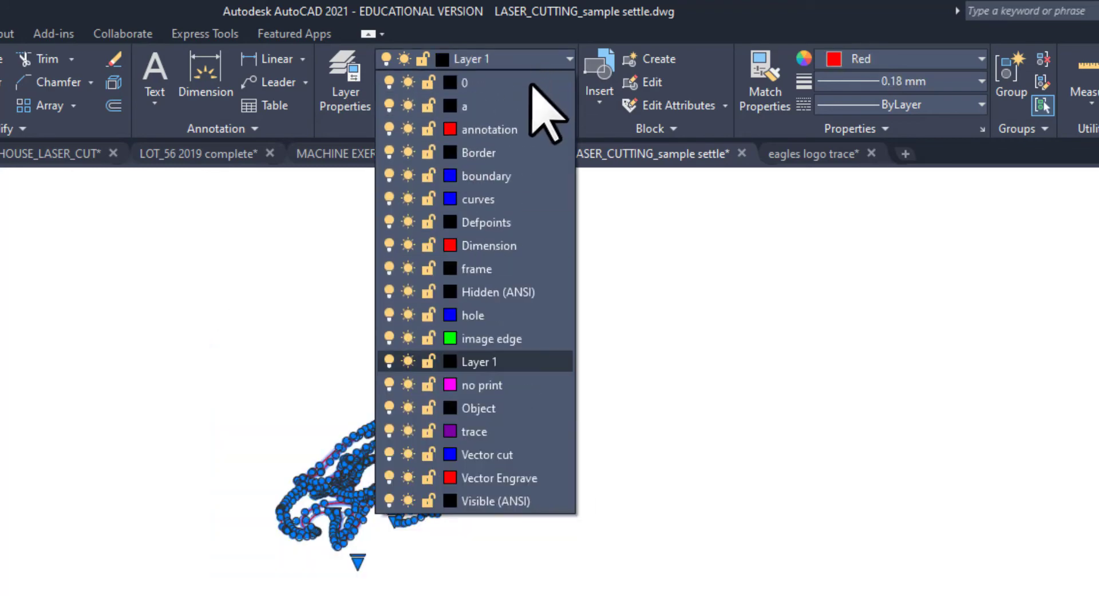
left_click(522, 478)
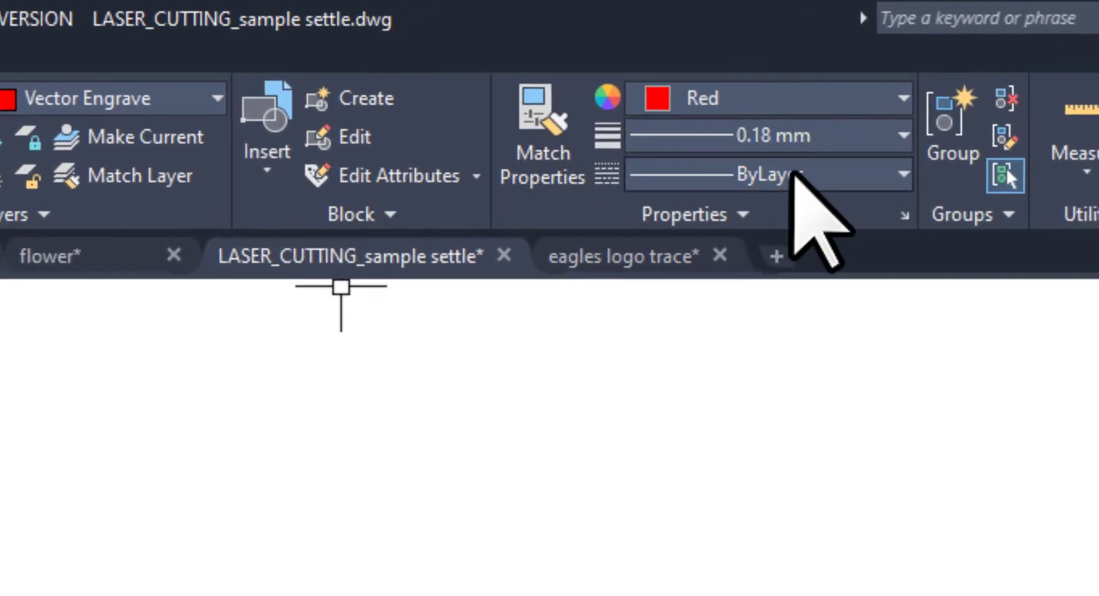
Step: Set the color and lineweight of the selected eagle curves to ByLayer
left_click(815, 98)
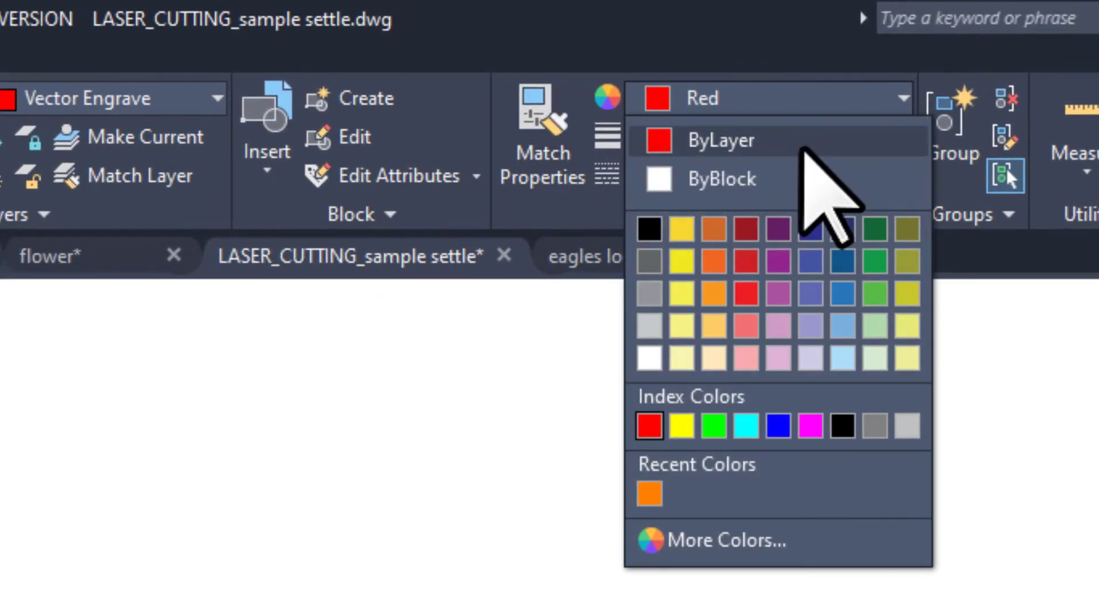
left_click(805, 140)
left_click(808, 137)
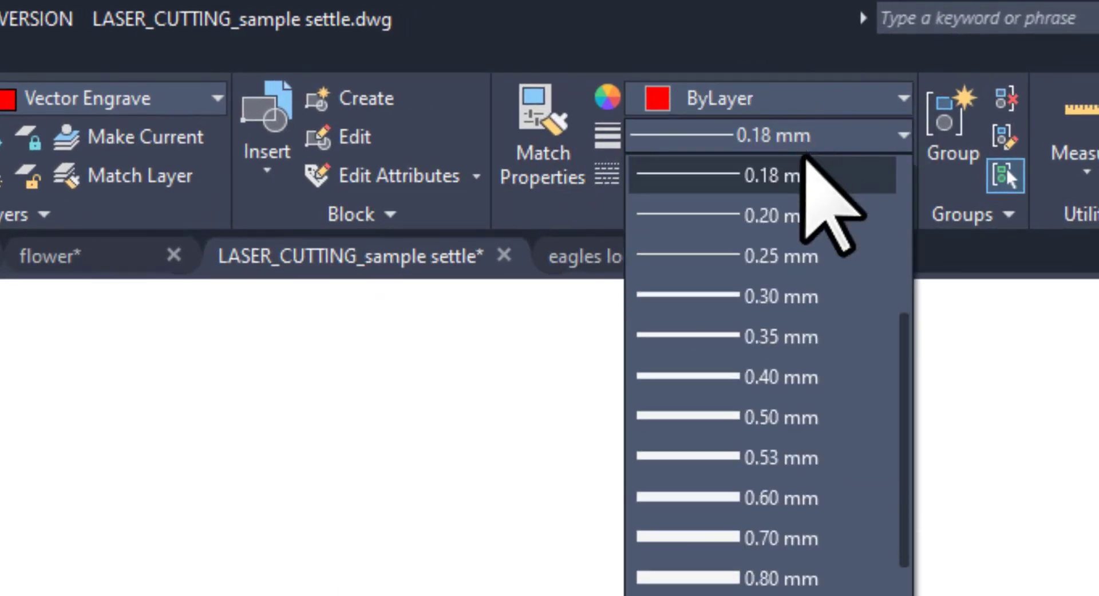
scroll(810, 319, "up", 4)
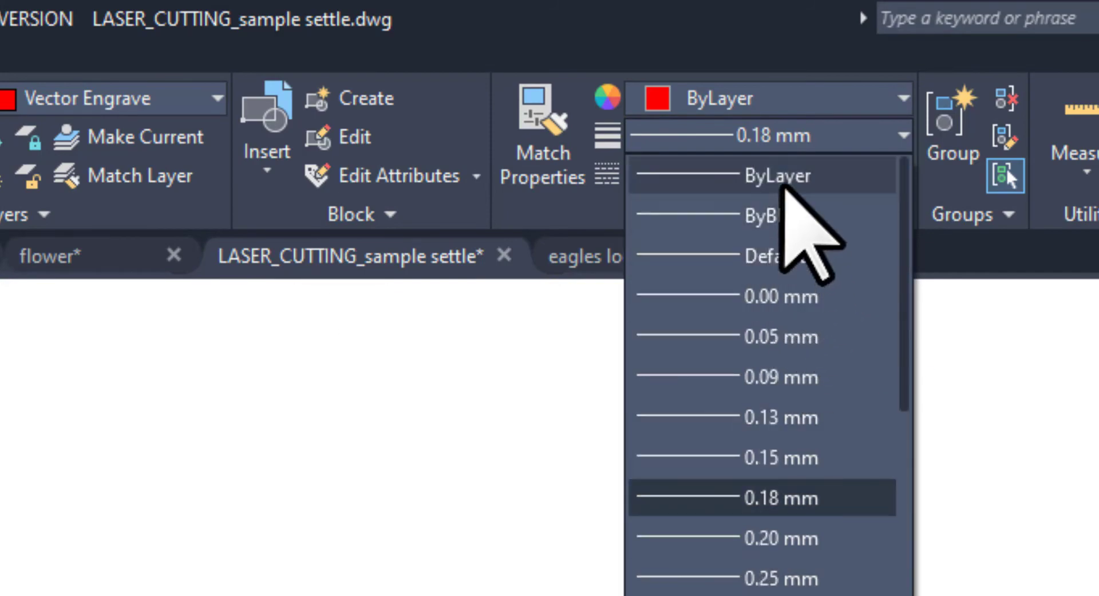
left_click(778, 176)
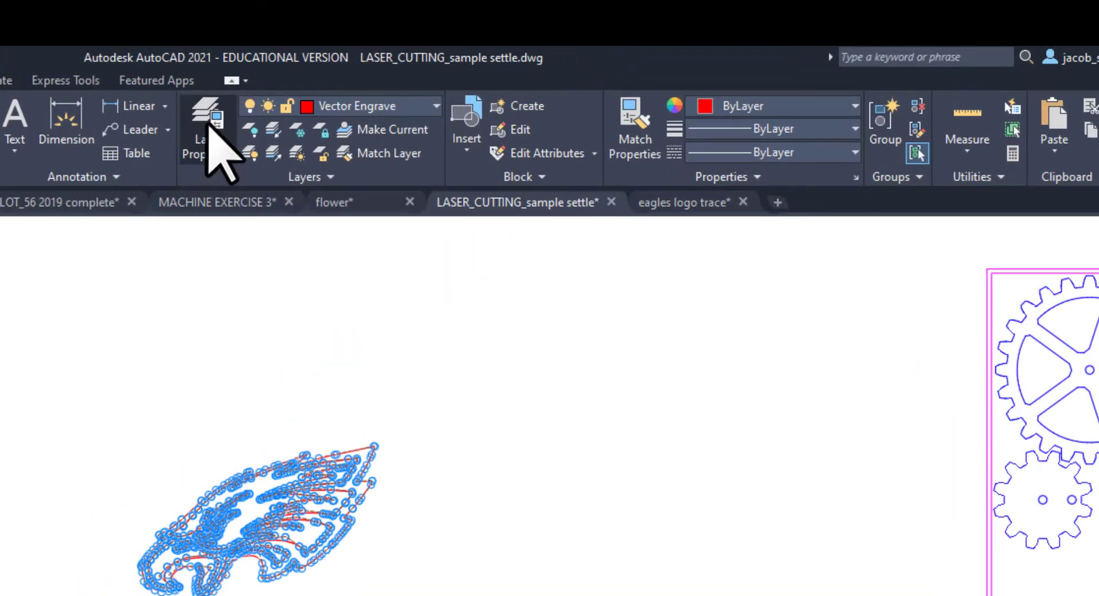
Step: Check the Vector Engrave layer's color and lineweight in the layer properties and inspect the eagle's curves up close
left_click(209, 127)
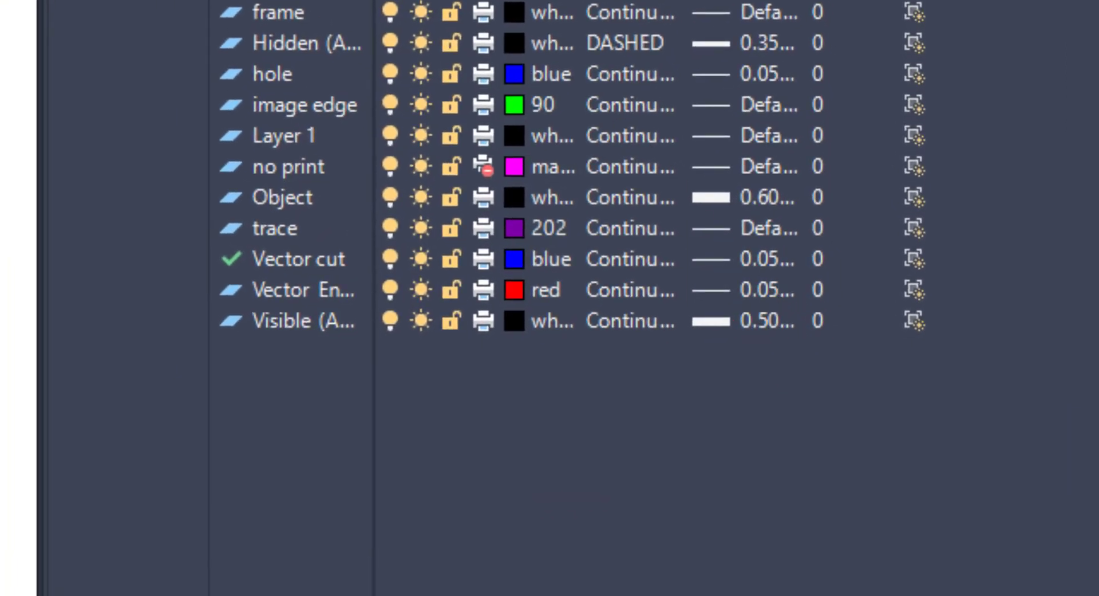
scroll(128, 490, "up", 8)
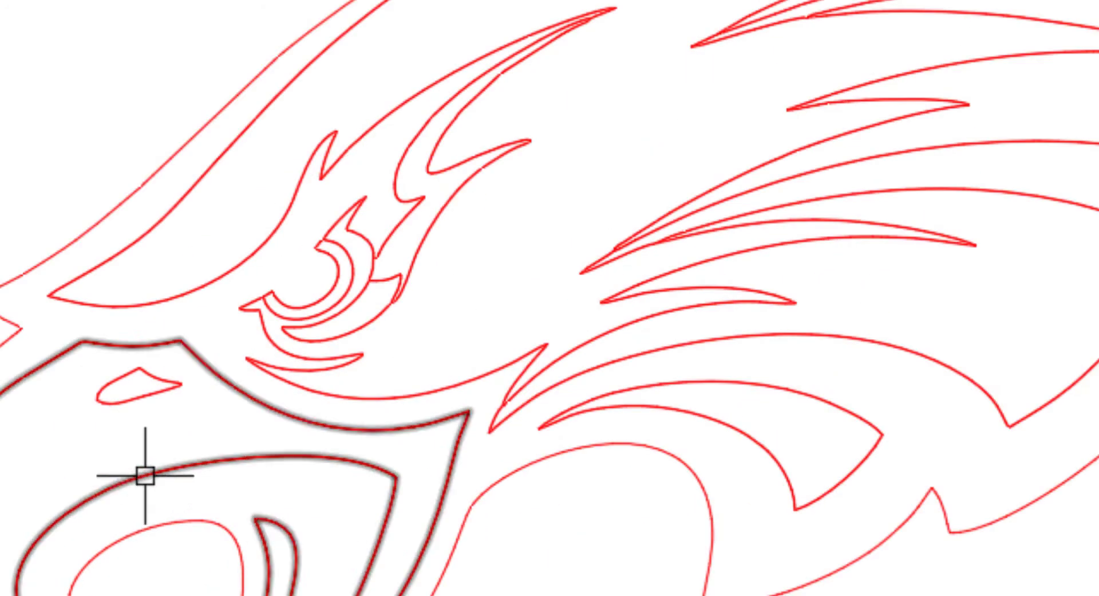
scroll(255, 364, "down", 8)
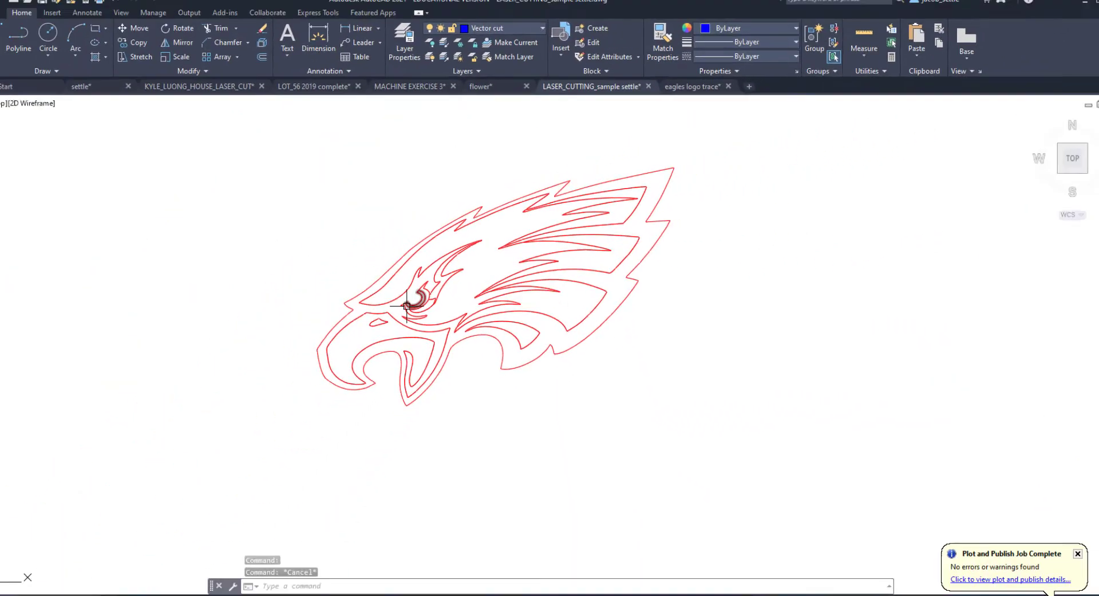
Step: Run Overkill on the whole eagle logo with the default comparison settings to delete duplicate objects
scroll(343, 266, "down", 3)
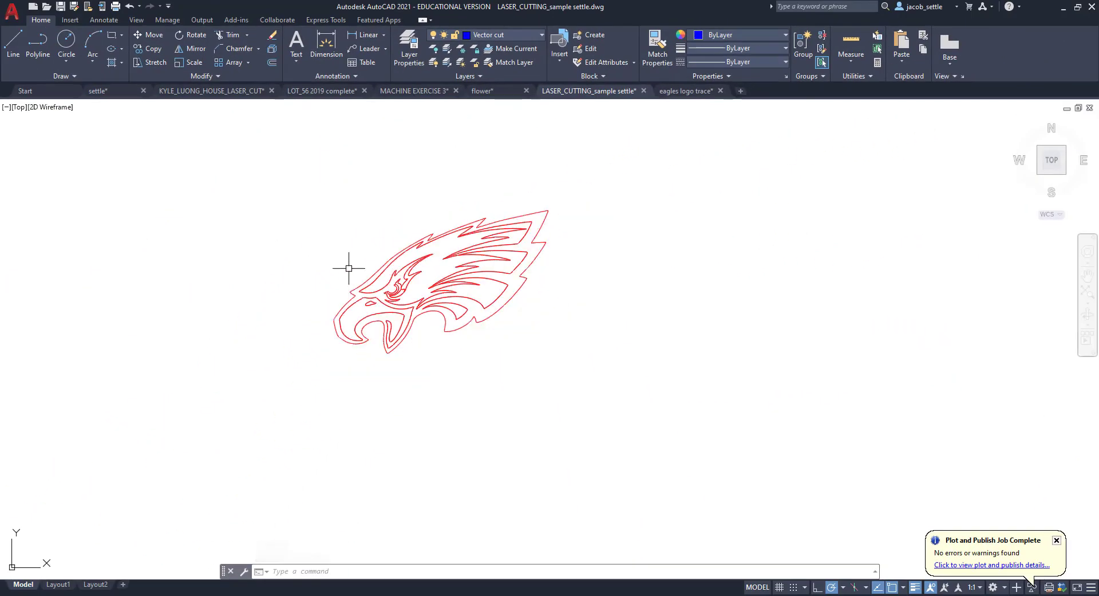
type("overki")
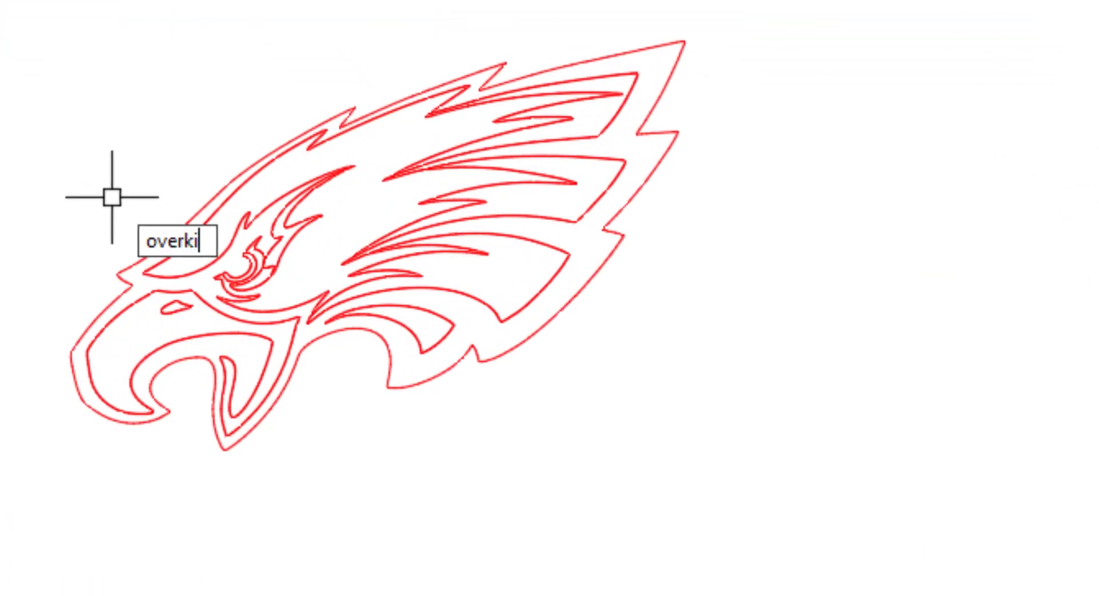
type("ll")
key("Return")
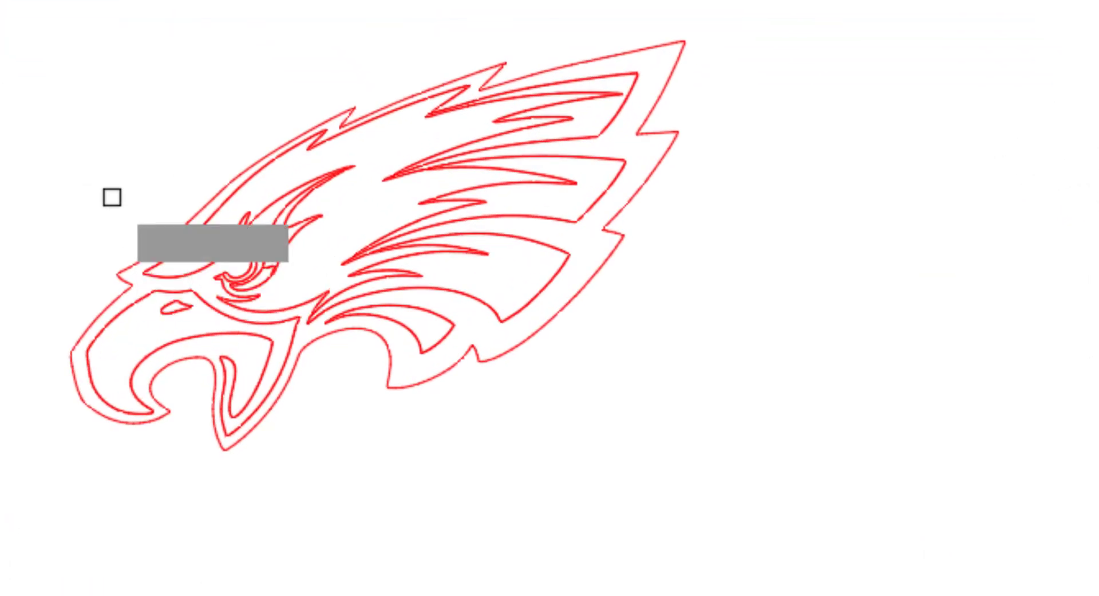
left_click(2, 3)
left_click(1006, 593)
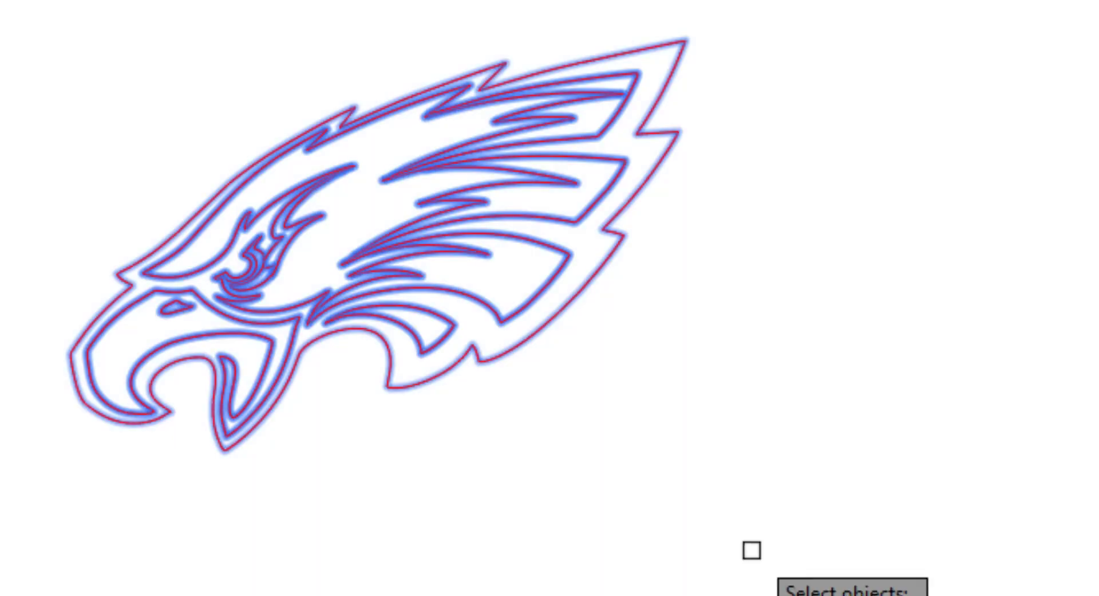
key("Return")
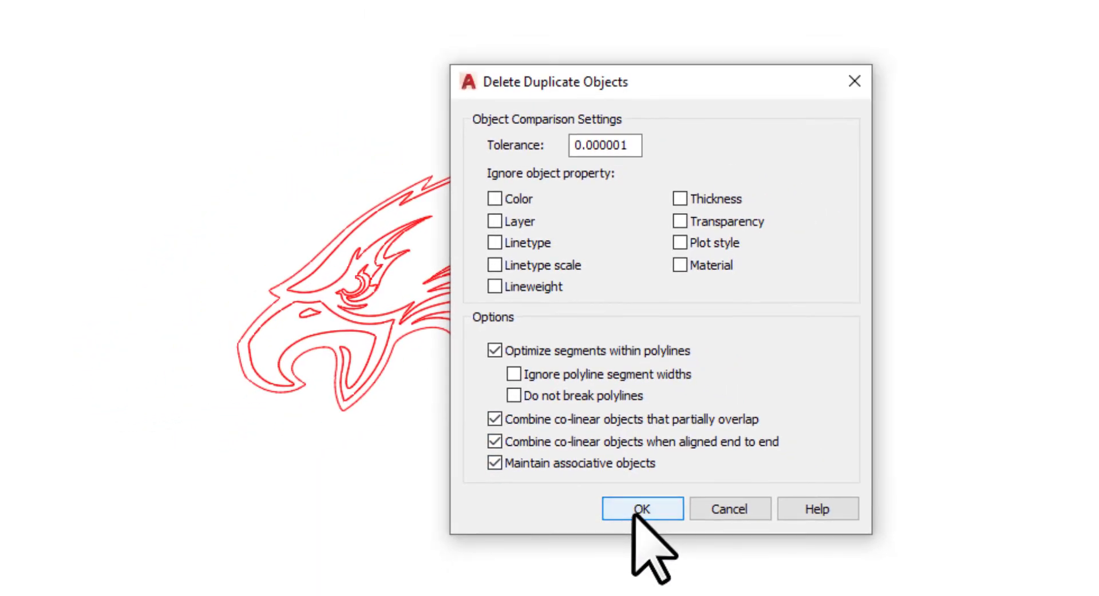
left_click(631, 512)
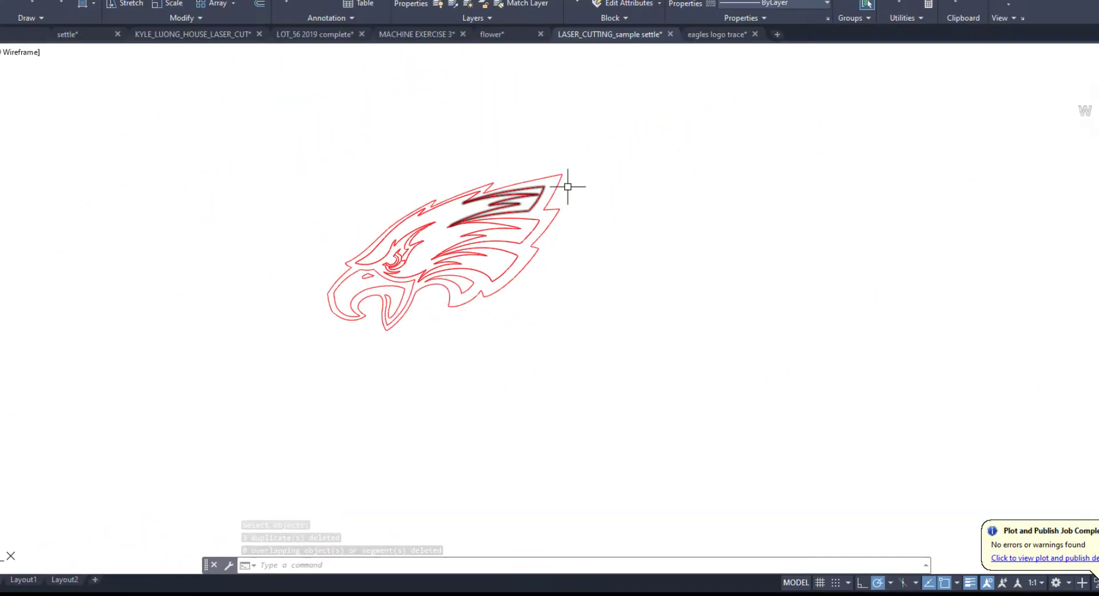
Step: Copy the whole eagle logo into the empty area between the original logo and the magenta border, slightly lower
scroll(568, 186, "down", 4)
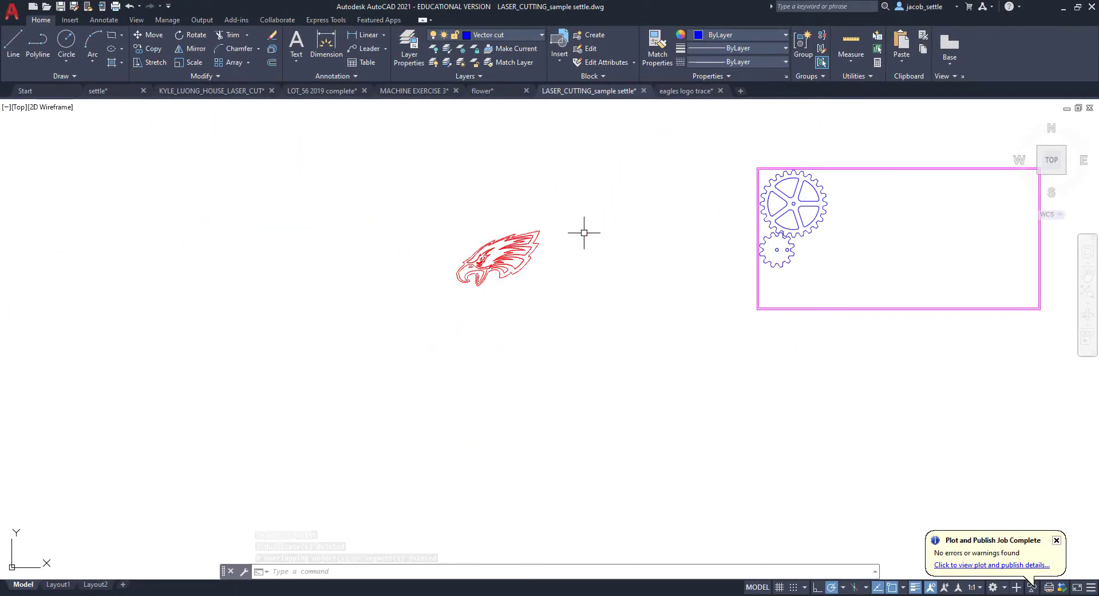
scroll(471, 170, "down", 1)
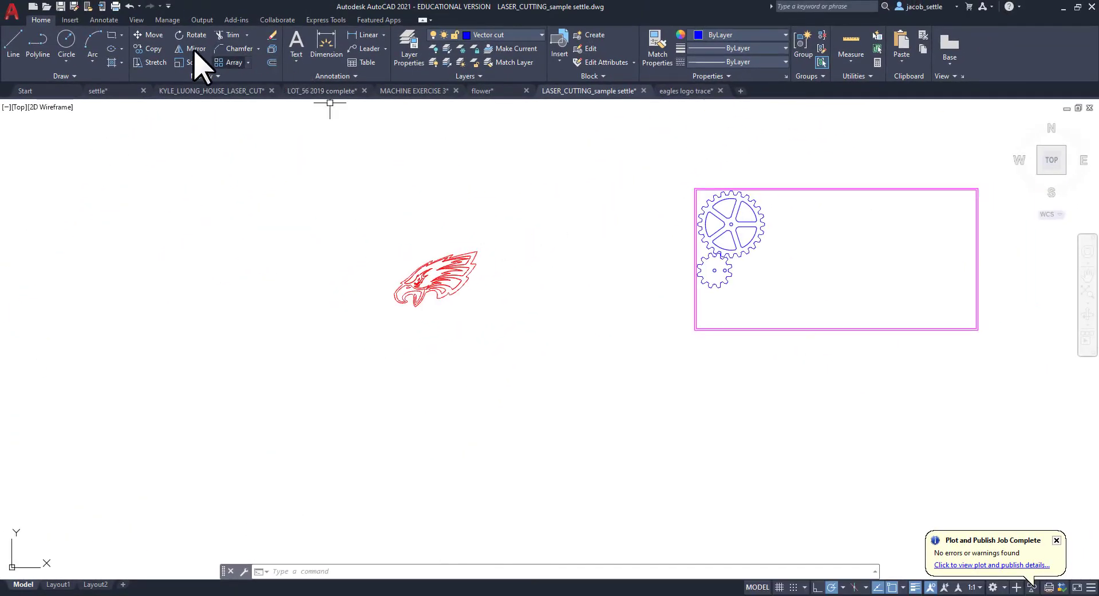
left_click(150, 49)
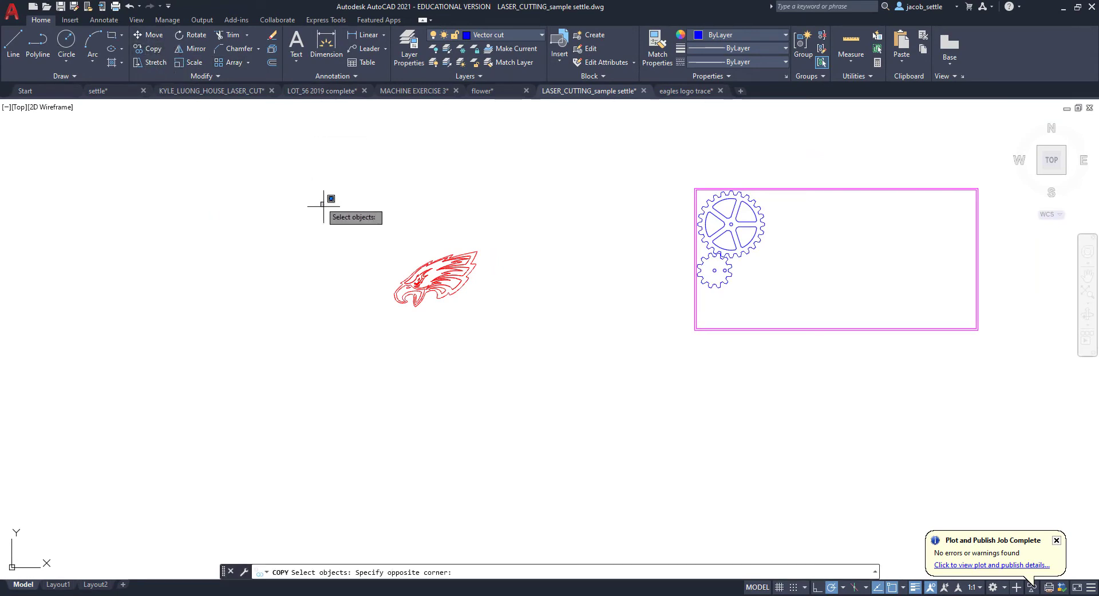
left_click(321, 201)
left_click(512, 332)
key("Return")
left_click(456, 324)
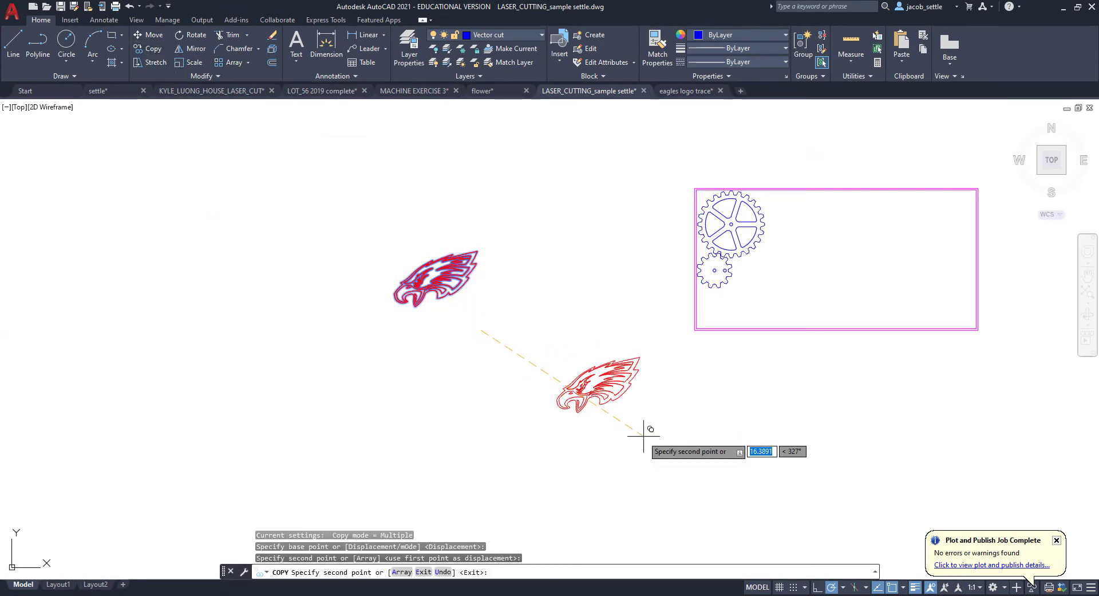
left_click(619, 430)
Step: Scale the copied eagle logo by a factor of 2 from a base point within its feathers
left_click(191, 62)
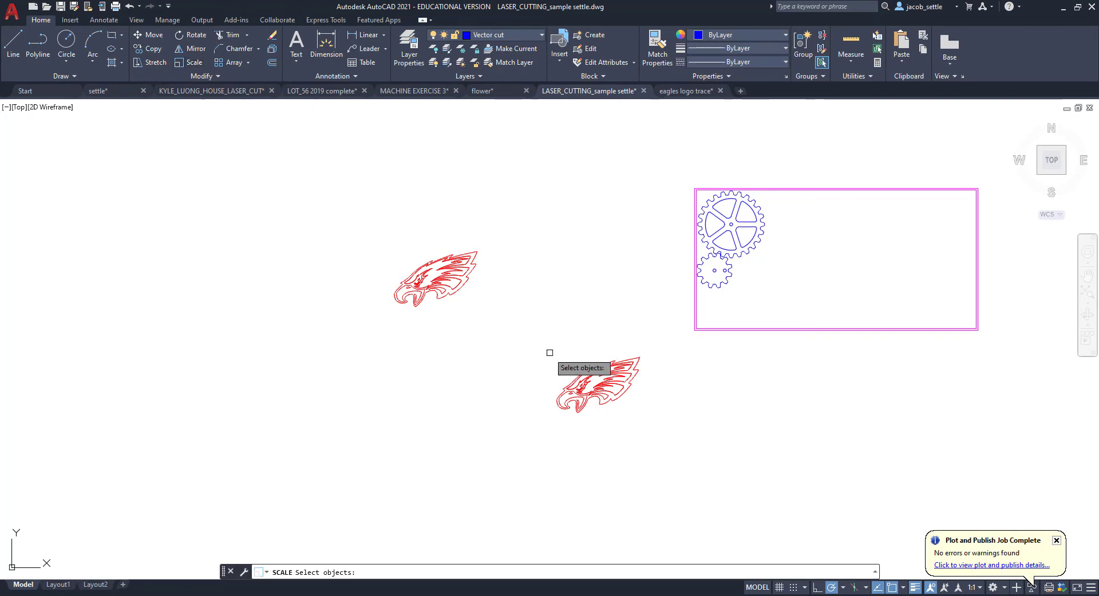
left_click(664, 458)
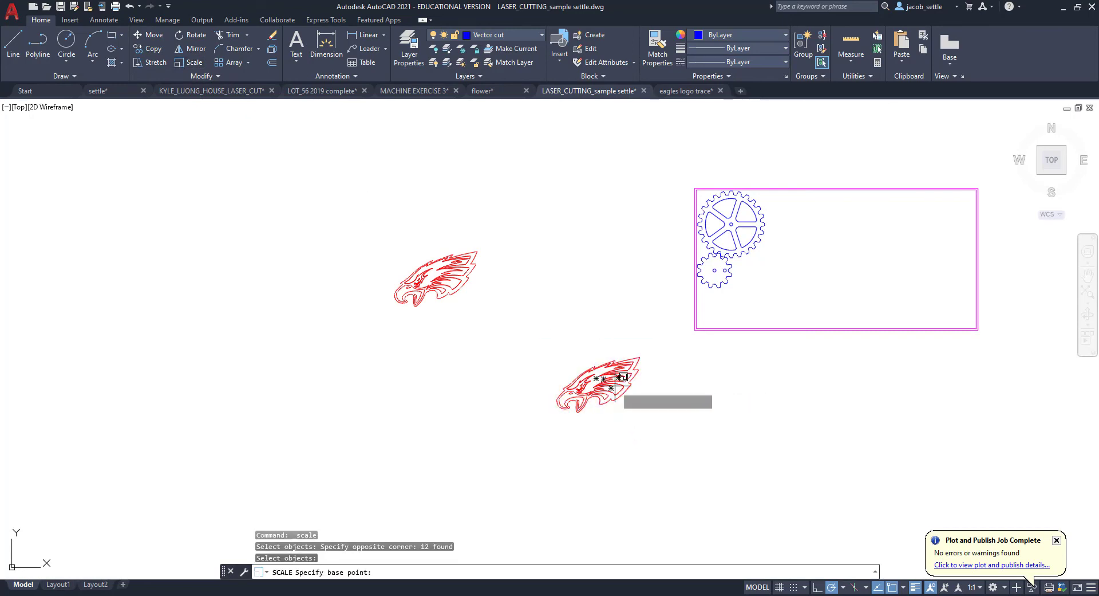
left_click(613, 385)
type("2")
key("Return")
scroll(700, 377, "up", 2)
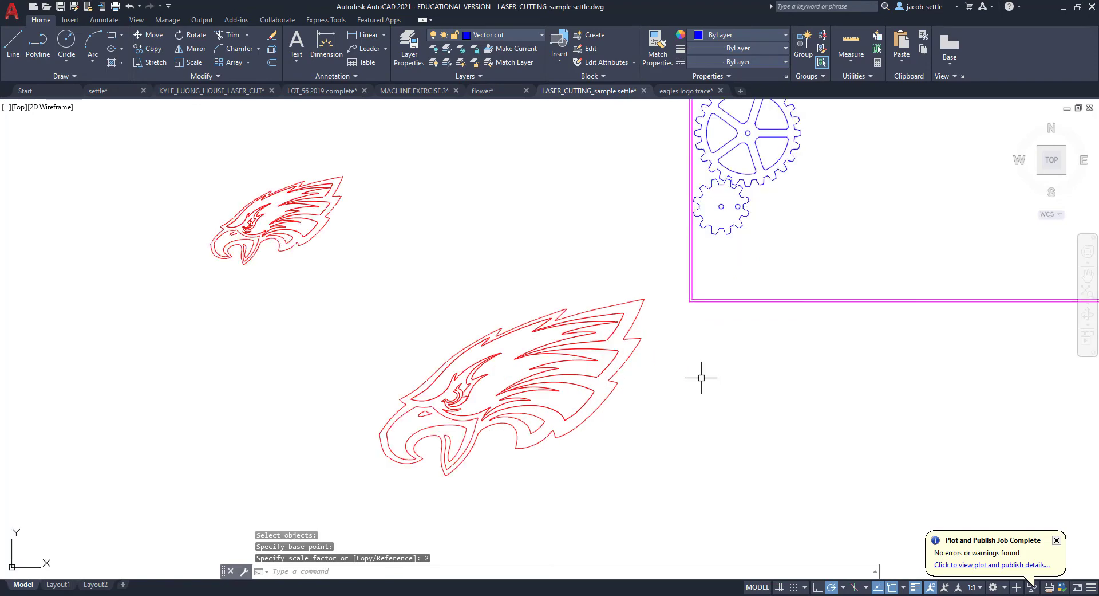
Step: Copy the double magenta border, without the gears, to the empty area directly below the original border
left_click_drag(536, 397, 383, 397)
scroll(681, 197, "down", 2)
left_click_drag(680, 197, 622, 236)
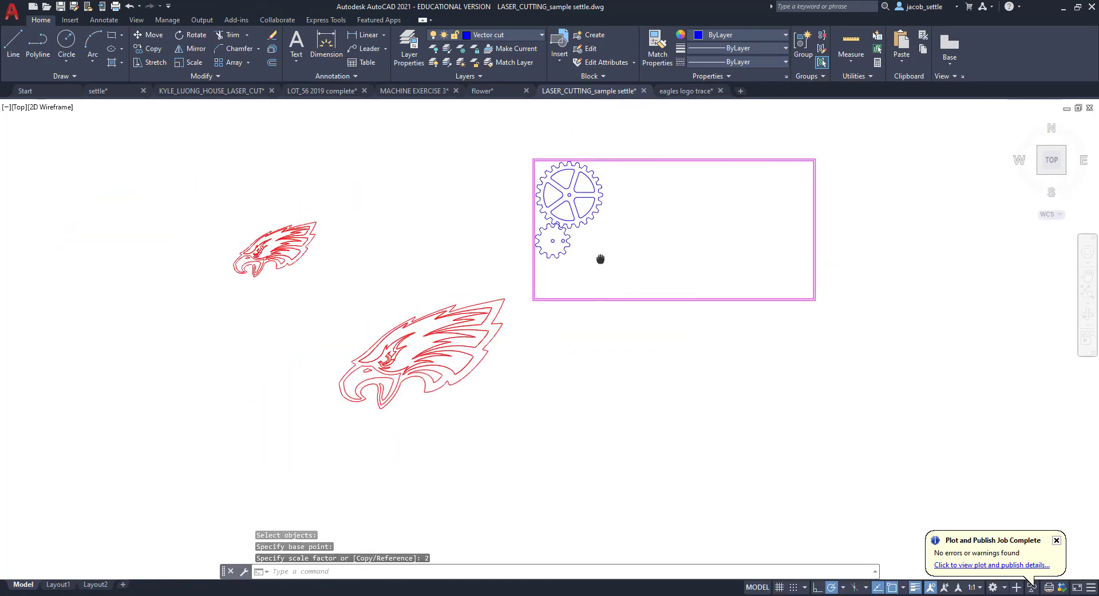
left_click(151, 48)
left_click(633, 252)
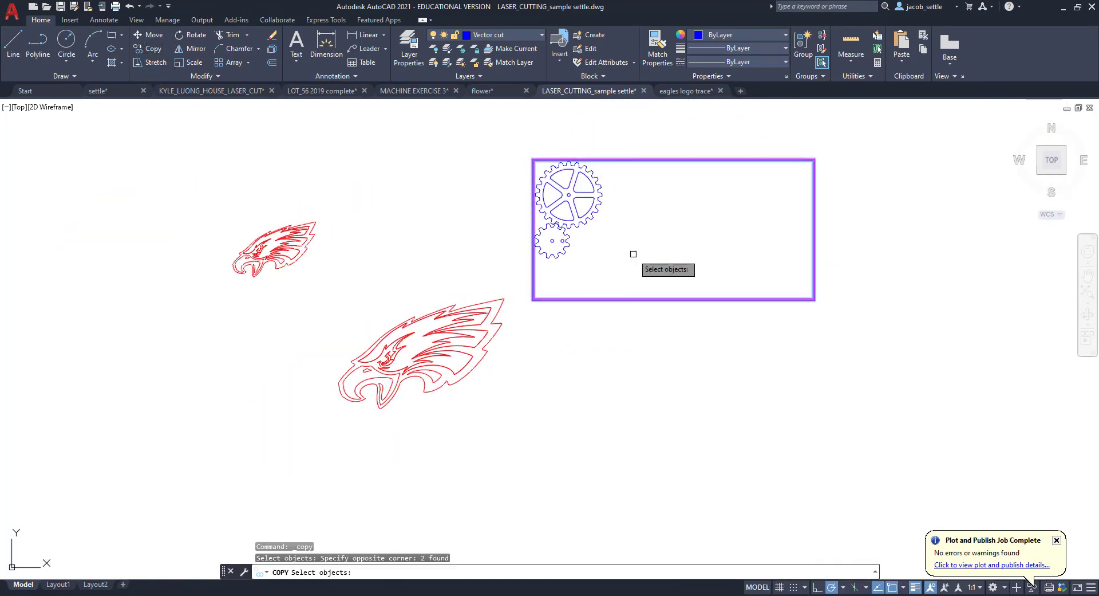
key("Return")
left_click(638, 262)
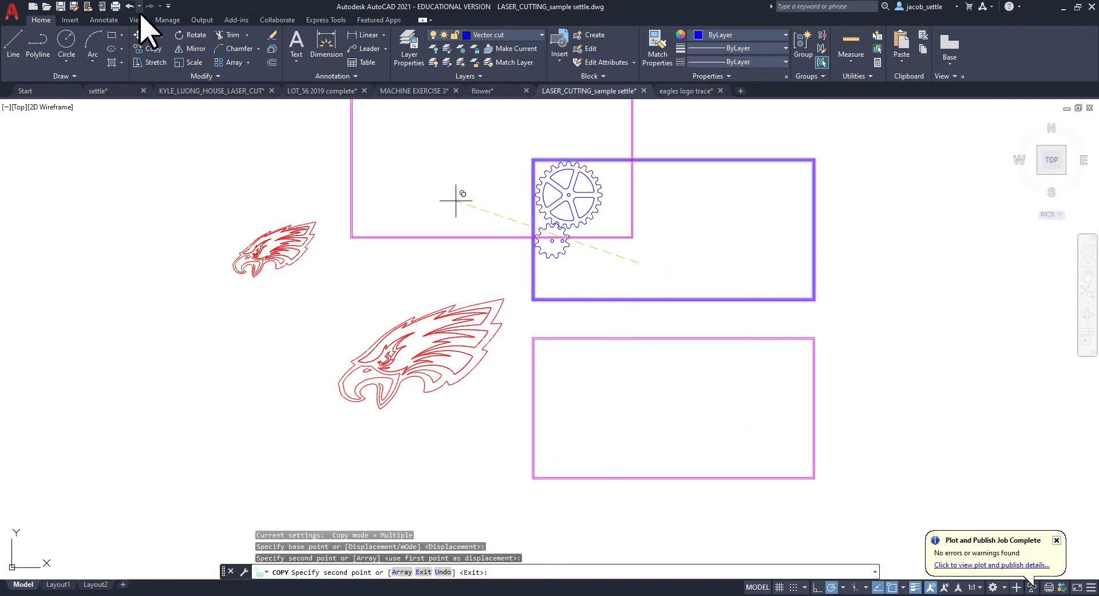
Step: Move the enlarged eagle logo from the empty area into the lower magenta border, leaving it toward the border's left side
left_click(154, 34)
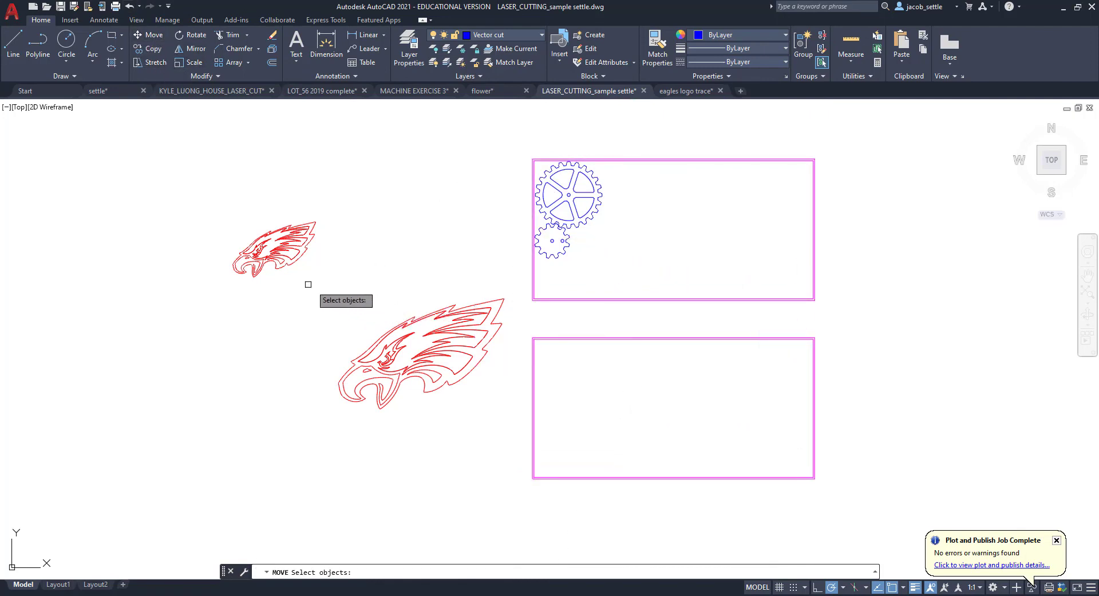
left_click(308, 284)
left_click(538, 453)
key("Return")
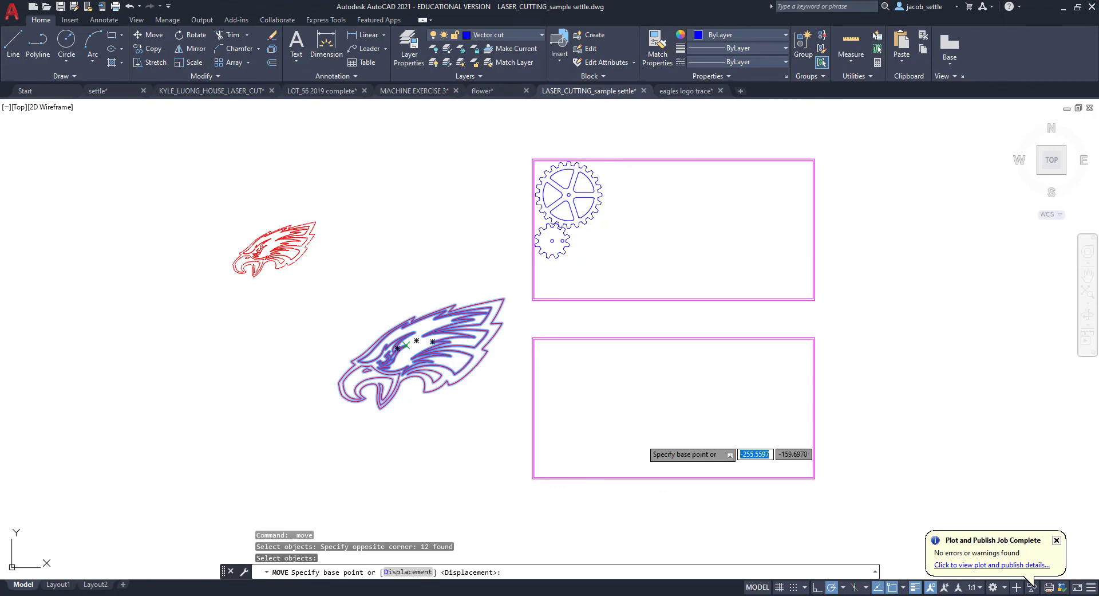
left_click(406, 345)
scroll(601, 399, "up", 2)
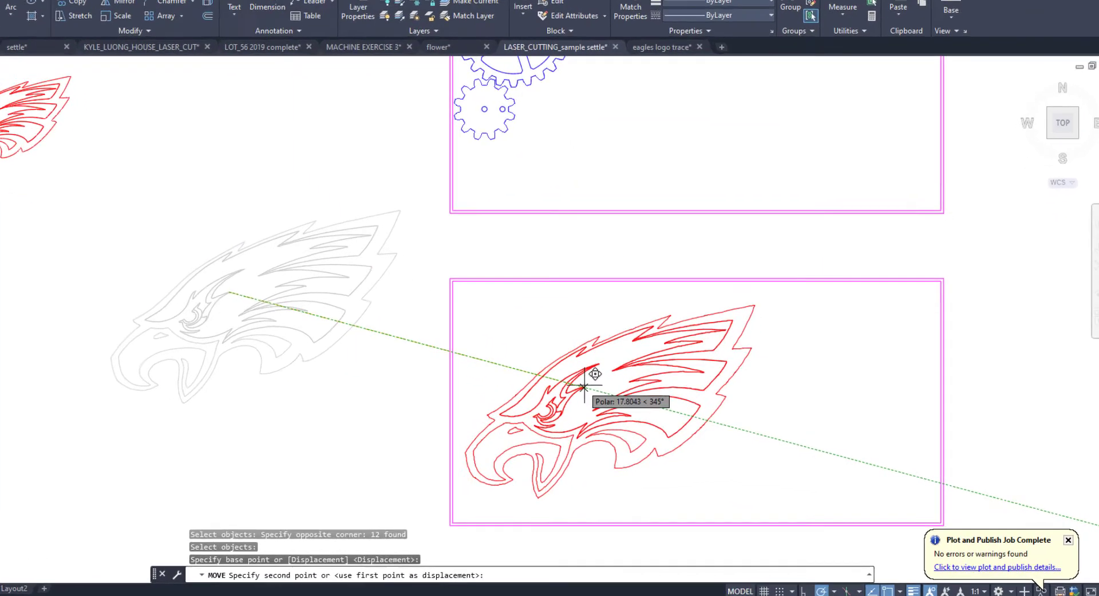
left_click(584, 387)
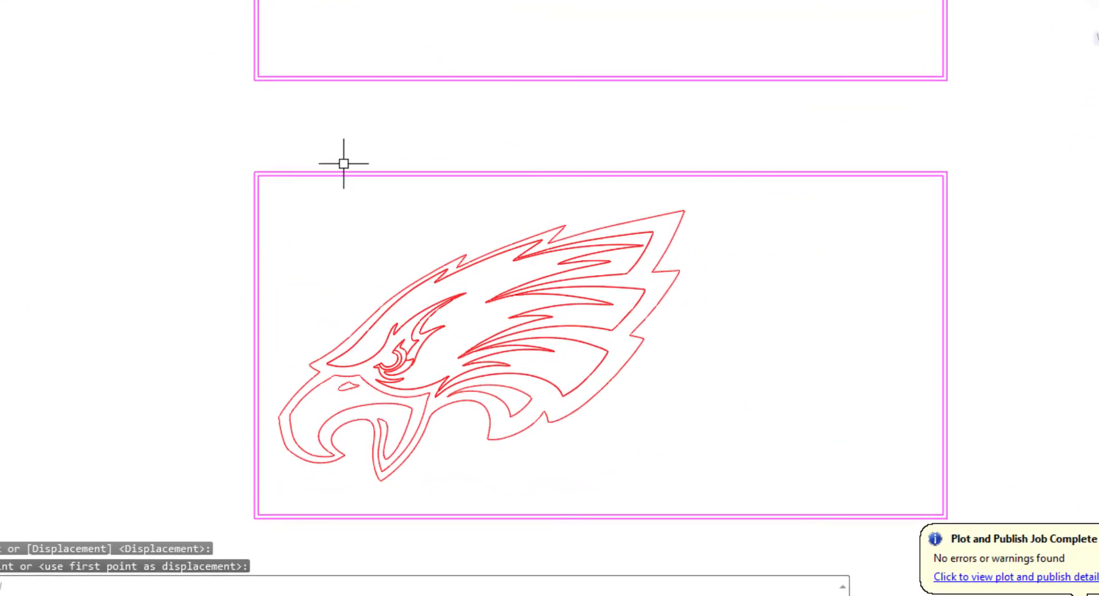
scroll(443, 498, "up", 2)
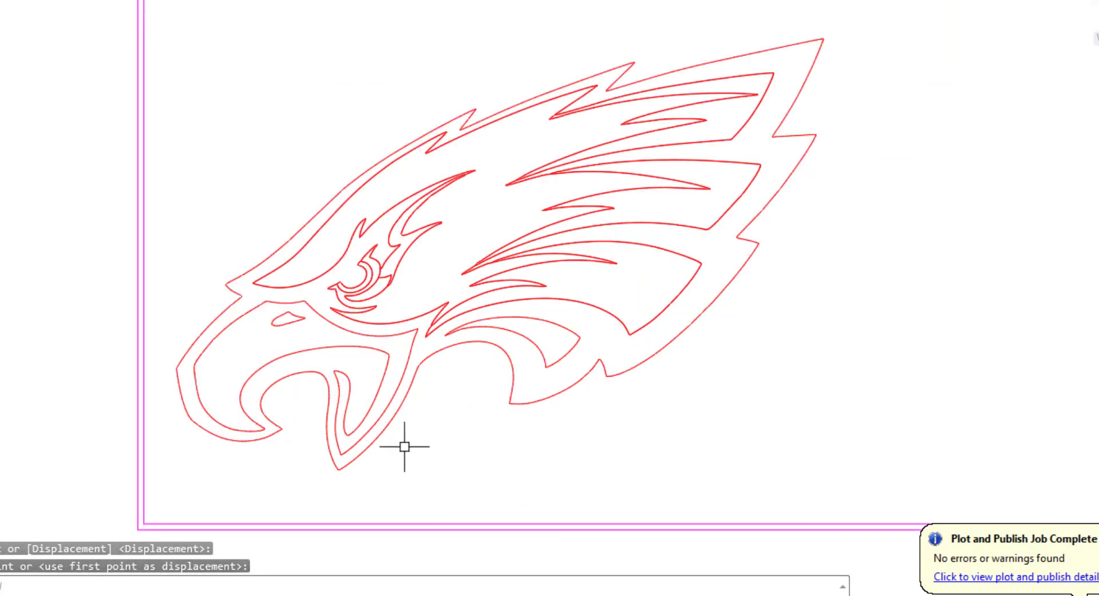
left_click(386, 425)
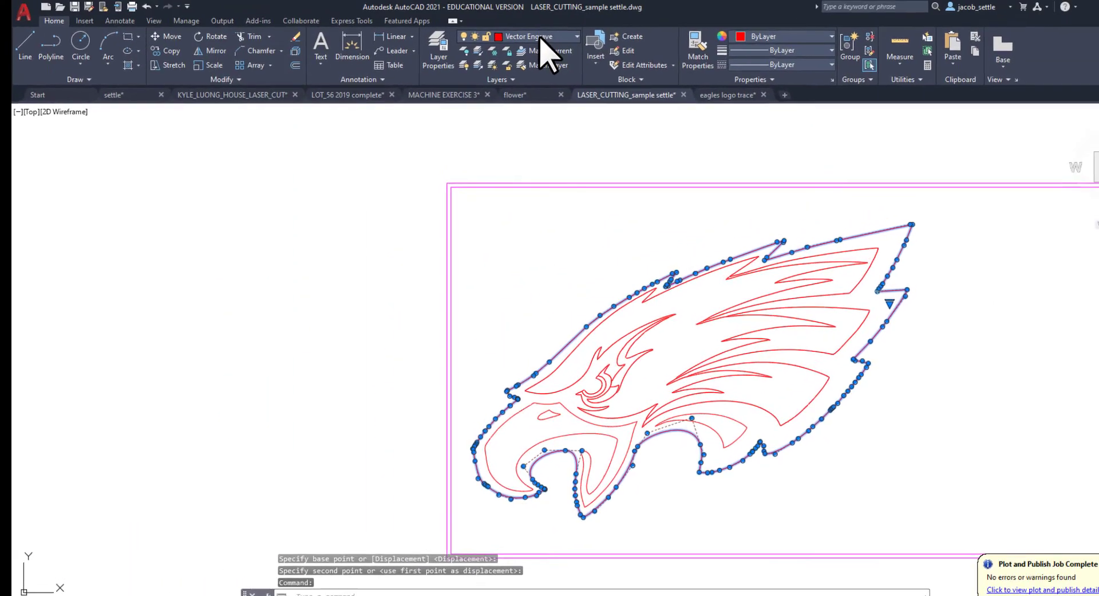
left_click(541, 36)
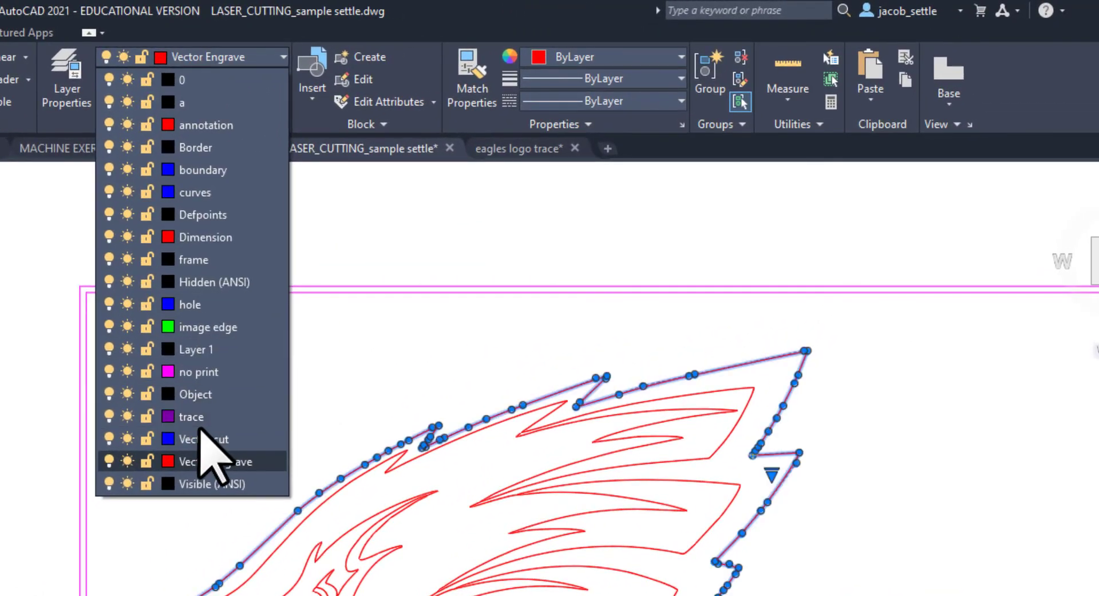
left_click(523, 275)
key("Escape")
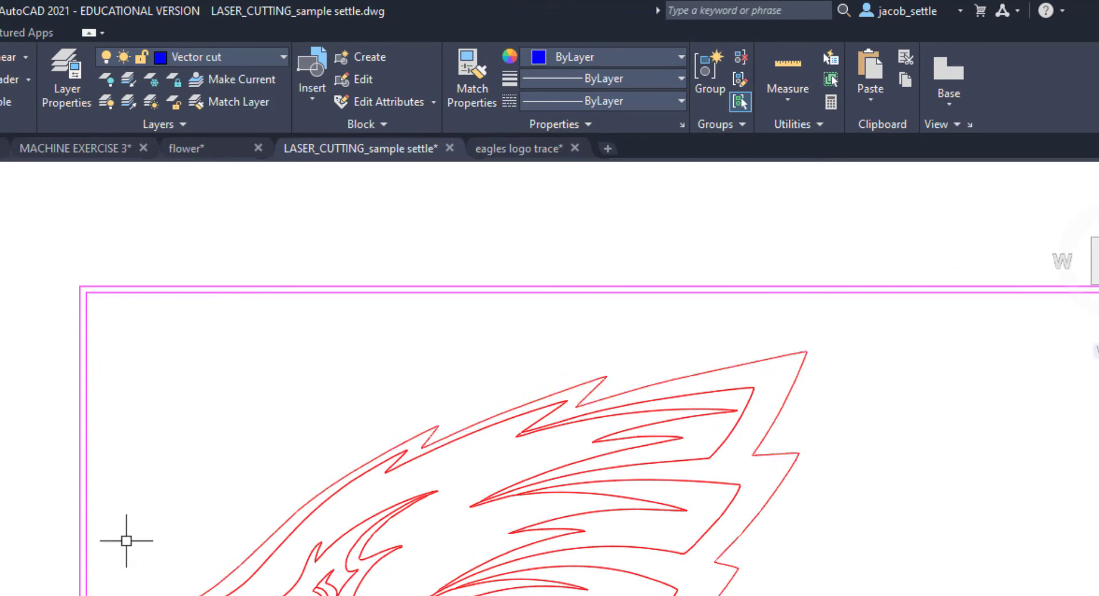
Step: Assign the outer outline of the enlarged eagle logo to the Vector cut layer and clear the selection
left_click(240, 565)
left_click(254, 59)
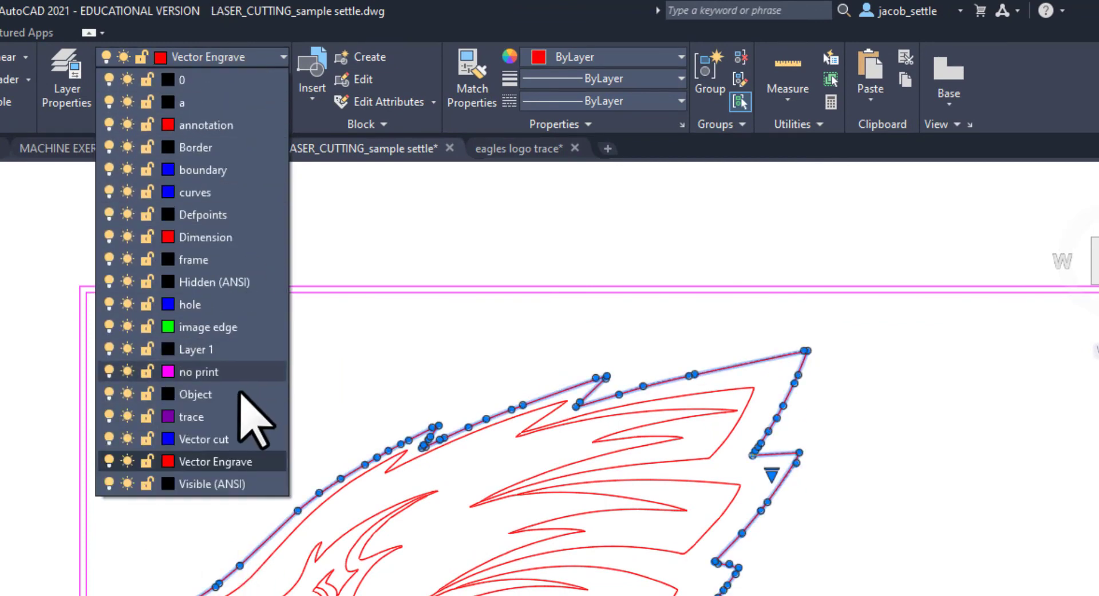
left_click(223, 436)
key("Escape")
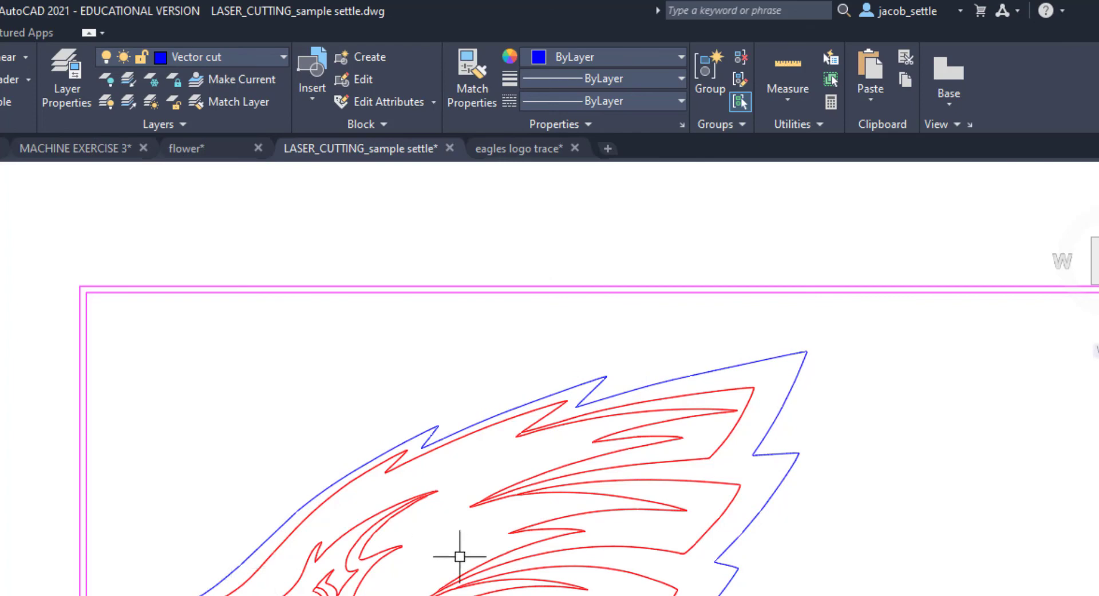
scroll(345, 329, "down", 3)
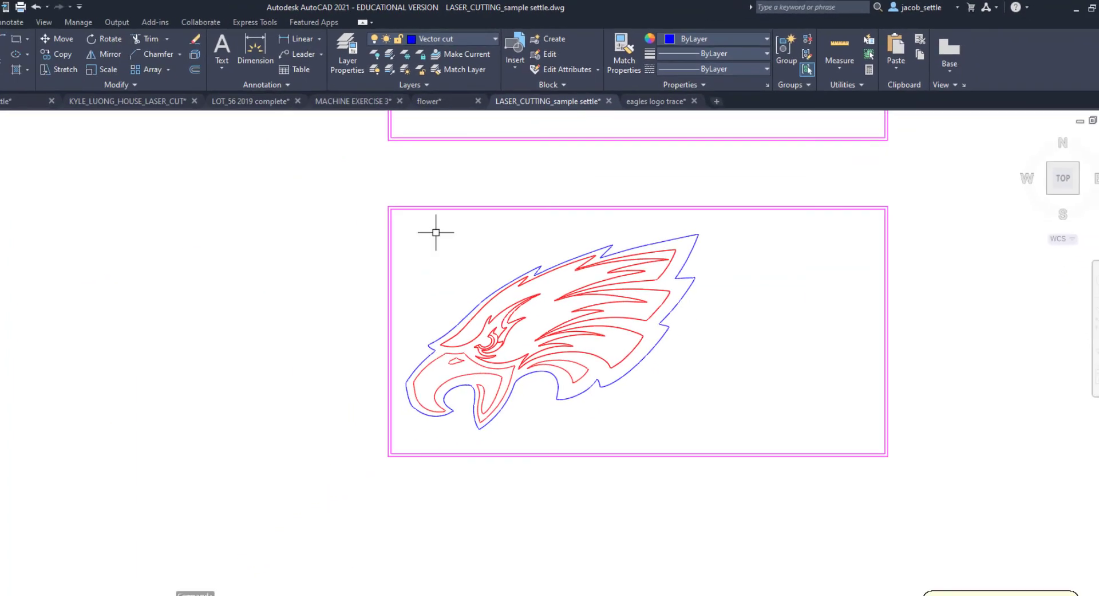